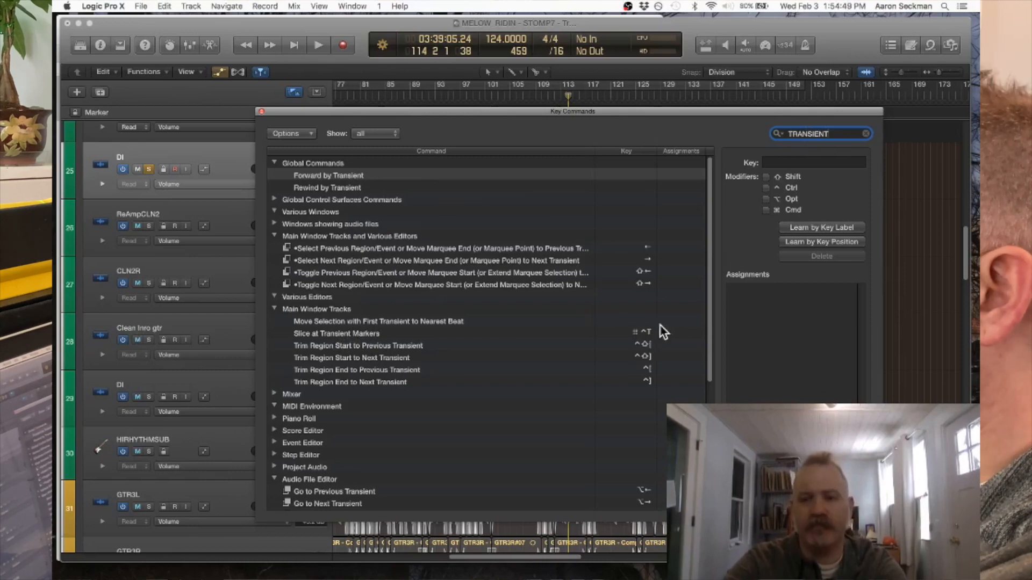
- Clear the key command search, close the Key Commands window and try to slice the selected DI region at its transient markers
{"action": "left_click", "coordinate": [866, 134]}
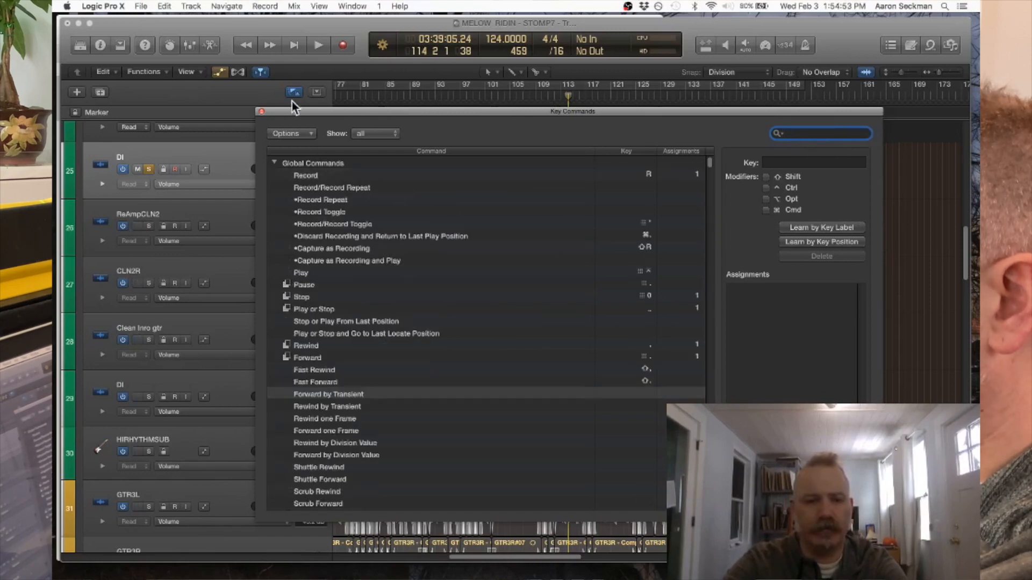
{"action": "left_click", "coordinate": [261, 111]}
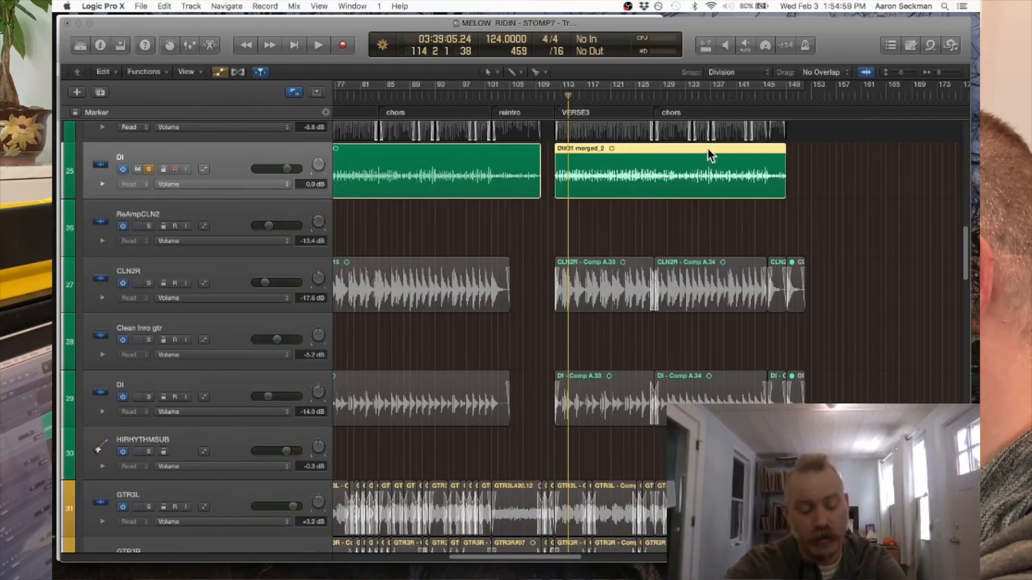
{"action": "key", "text": "ctrl+t"}
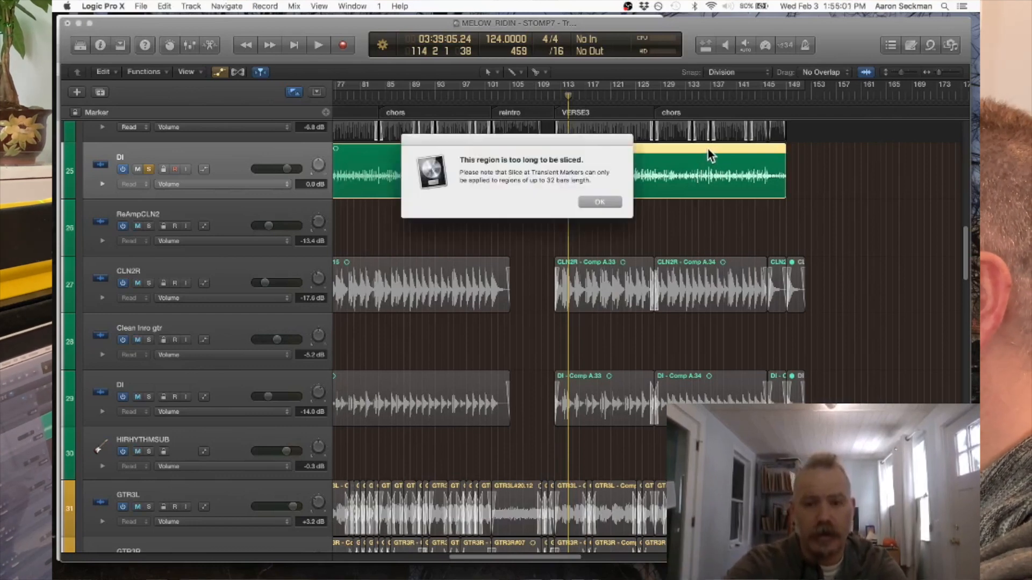
{"action": "left_click", "coordinate": [598, 202]}
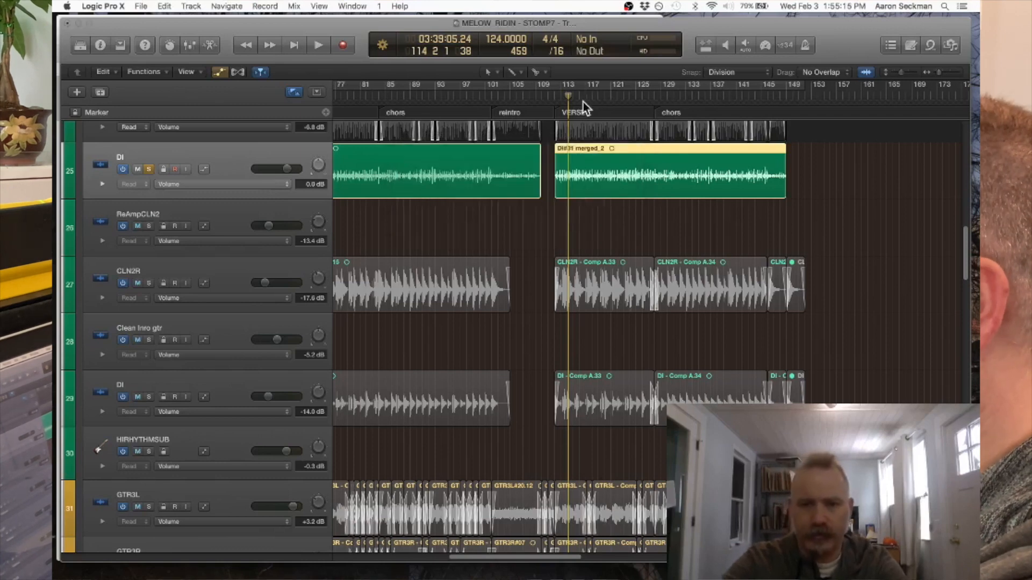
- Split the DI region at bar 128 and slice both resulting regions at their transient markers
{"action": "left_click_drag", "start_coordinate": [568, 95], "coordinate": [657, 95]}
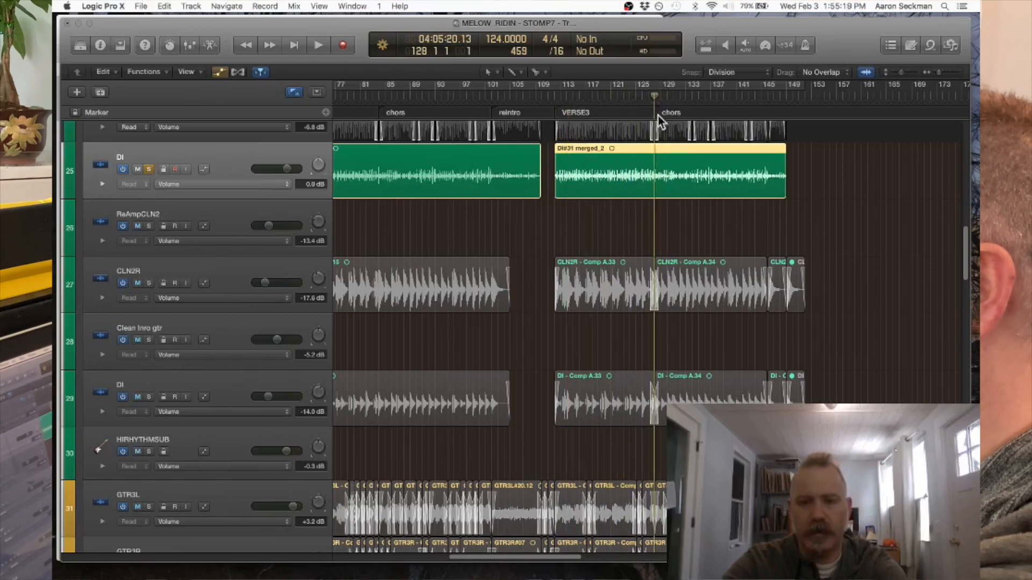
{"action": "key", "text": "super+t"}
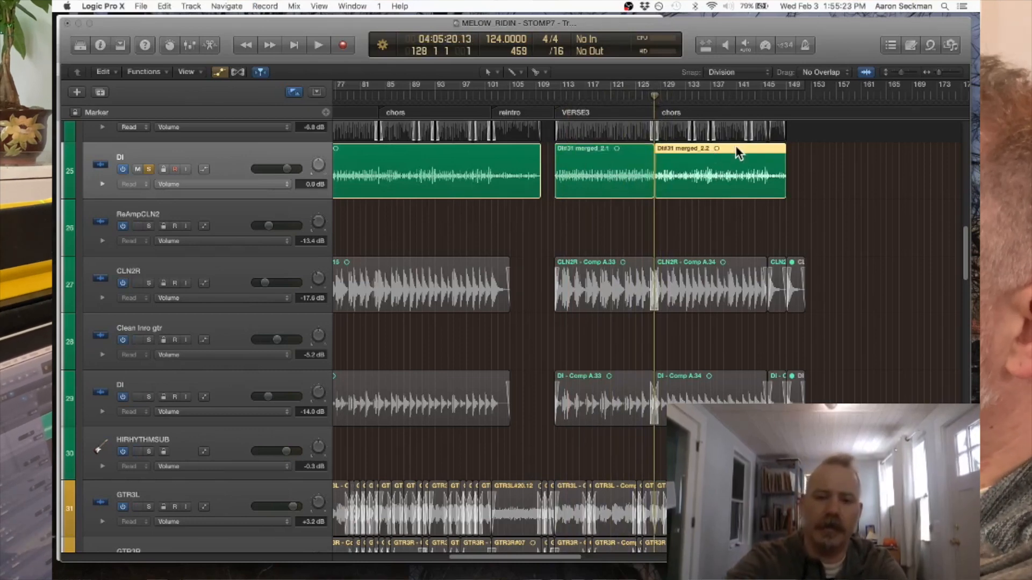
{"action": "key", "text": "ctrl+x"}
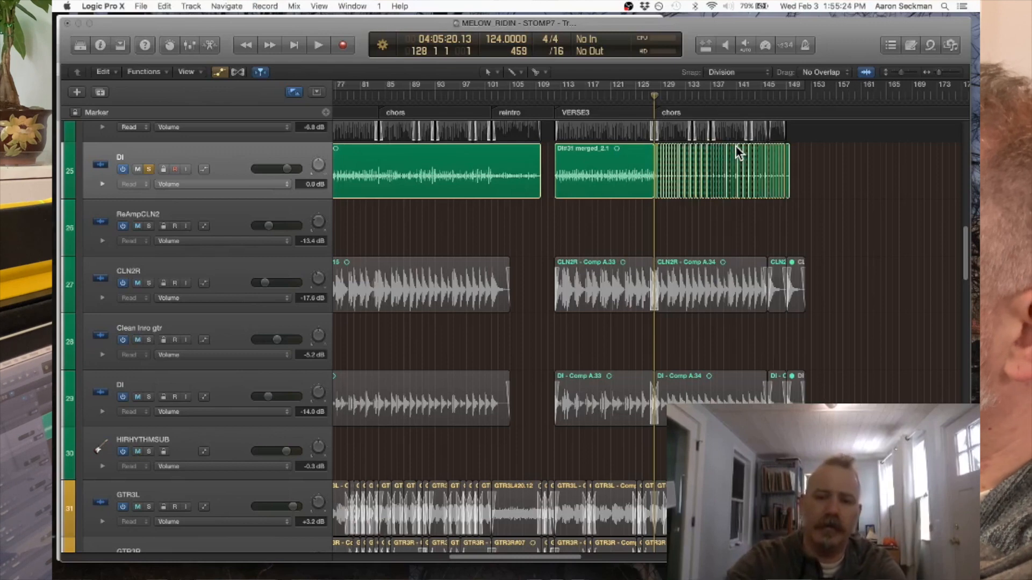
{"action": "left_click", "coordinate": [640, 151]}
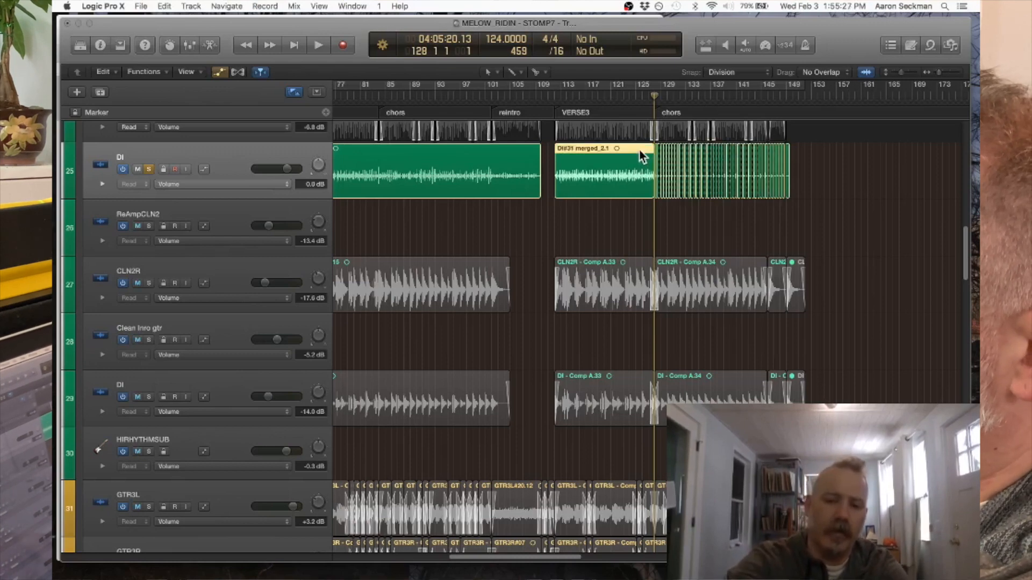
{"action": "key", "text": "ctrl+x"}
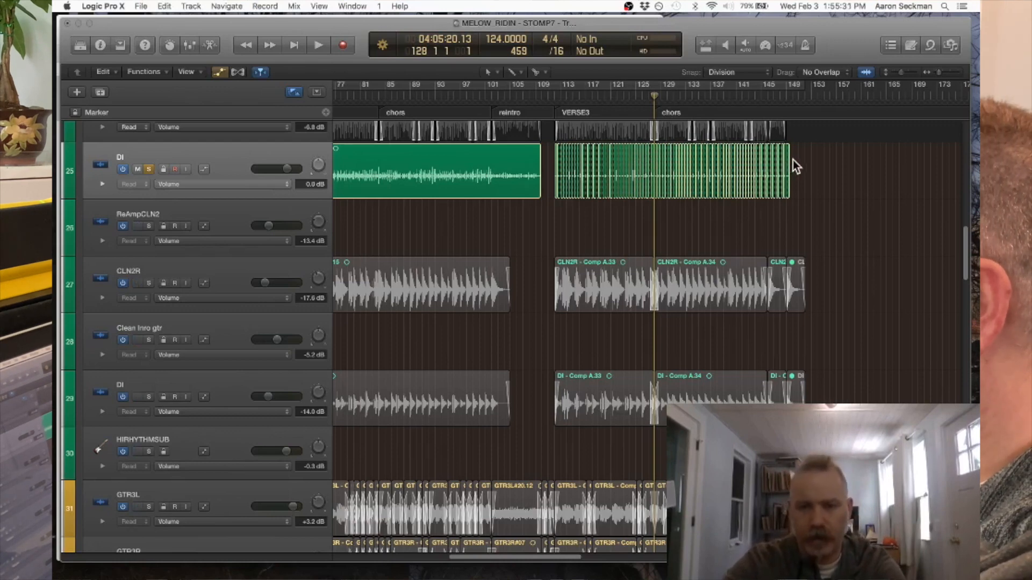
- Select all the sliced DI regions from bar 112 through the end of the chorus
{"action": "left_click_drag", "start_coordinate": [792, 159], "coordinate": [542, 174]}
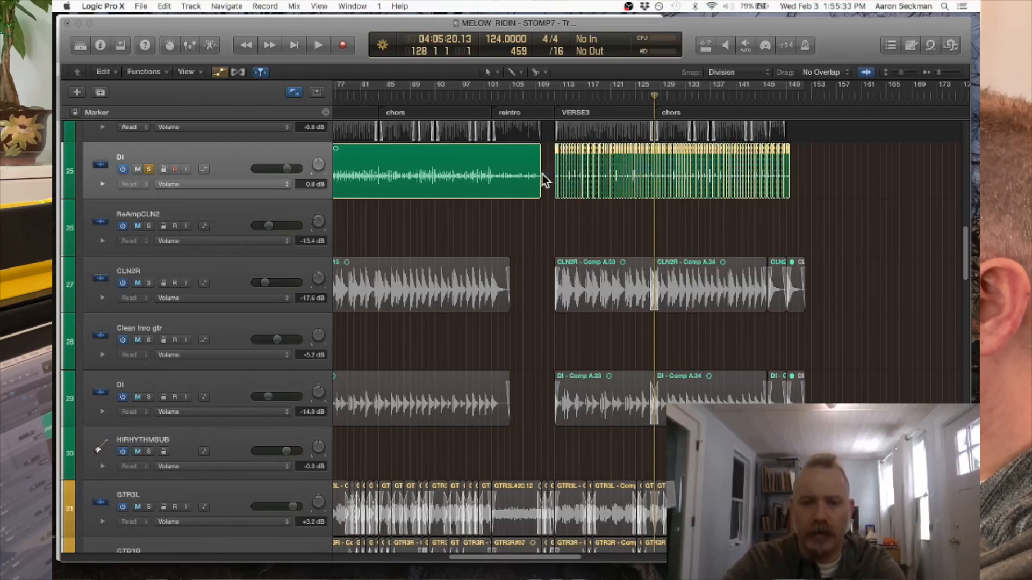
{"action": "key", "text": "super+Right"}
{"action": "key", "text": "super+Right"}
{"action": "key", "text": "super+Right"}
{"action": "key", "text": "super+Right"}
{"action": "key", "text": "super+Right"}
{"action": "key", "text": "super+Right"}
{"action": "key", "text": "super+Right"}
{"action": "key", "text": "super+Right"}
{"action": "key", "text": "super+Right"}
{"action": "key", "text": "super+Right"}
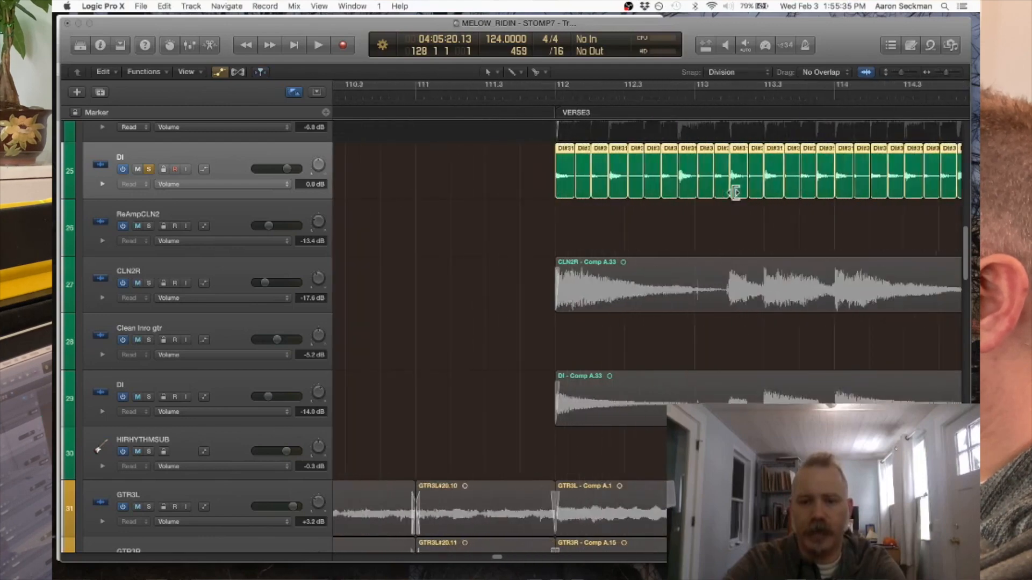
{"action": "key", "text": "super+Right"}
{"action": "key", "text": "super+Right"}
{"action": "key", "text": "super+Right"}
{"action": "key", "text": "super+Right"}
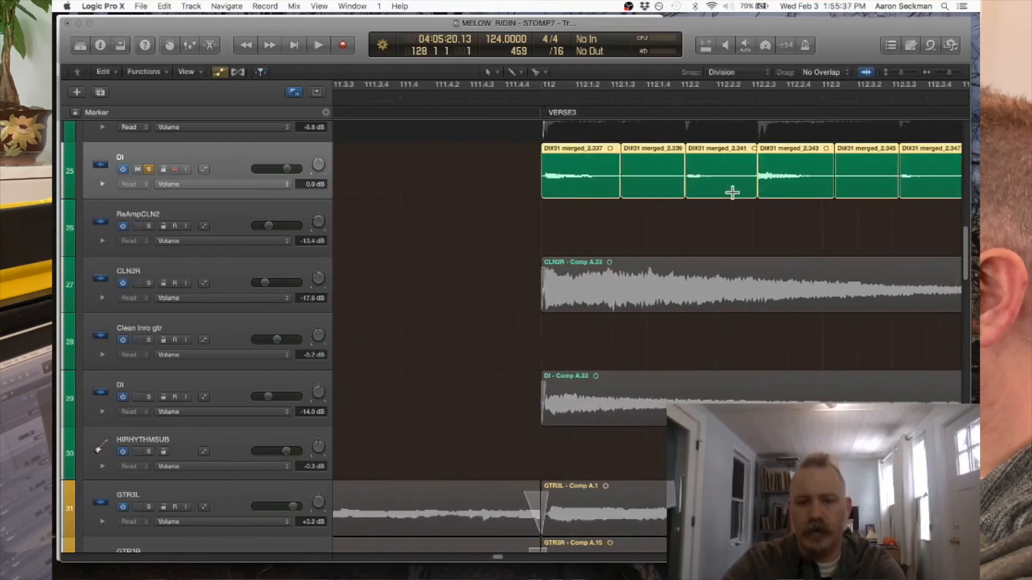
{"action": "key", "text": "z"}
{"action": "scroll", "coordinate": [623, 288], "scroll_direction": "left", "scroll_amount": 1}
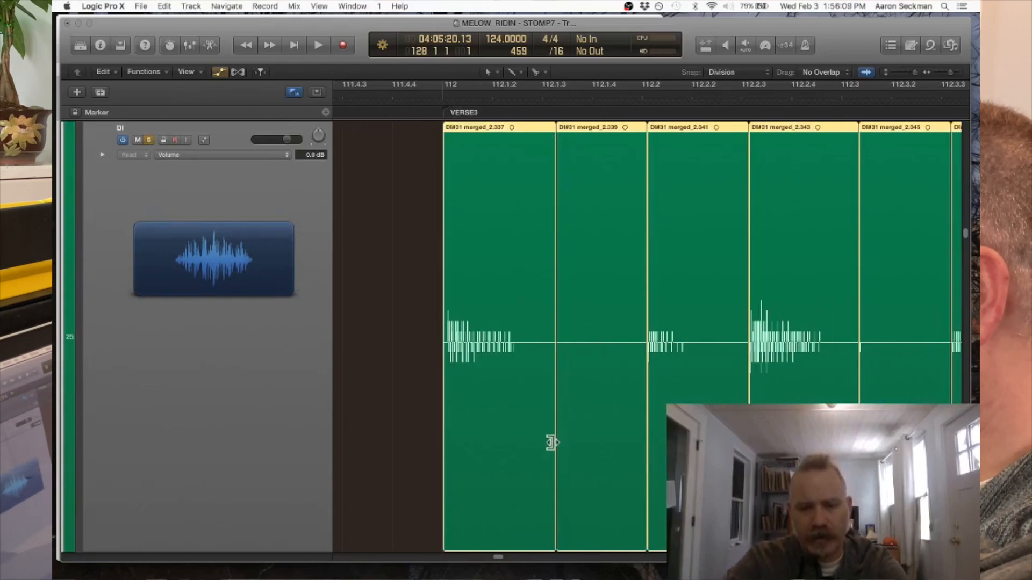
- Set snapping to Samples and shorten the ends of all selected slices together to just past the first slice's decay
{"action": "left_click_drag", "start_coordinate": [552, 442], "coordinate": [545, 443]}
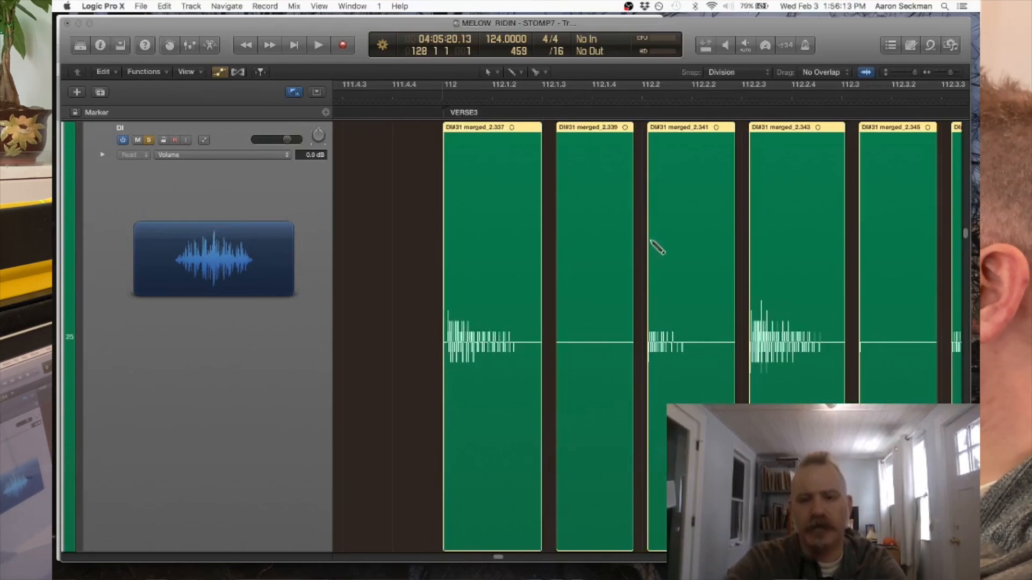
{"action": "key", "text": "super+z"}
{"action": "left_click", "coordinate": [740, 71]}
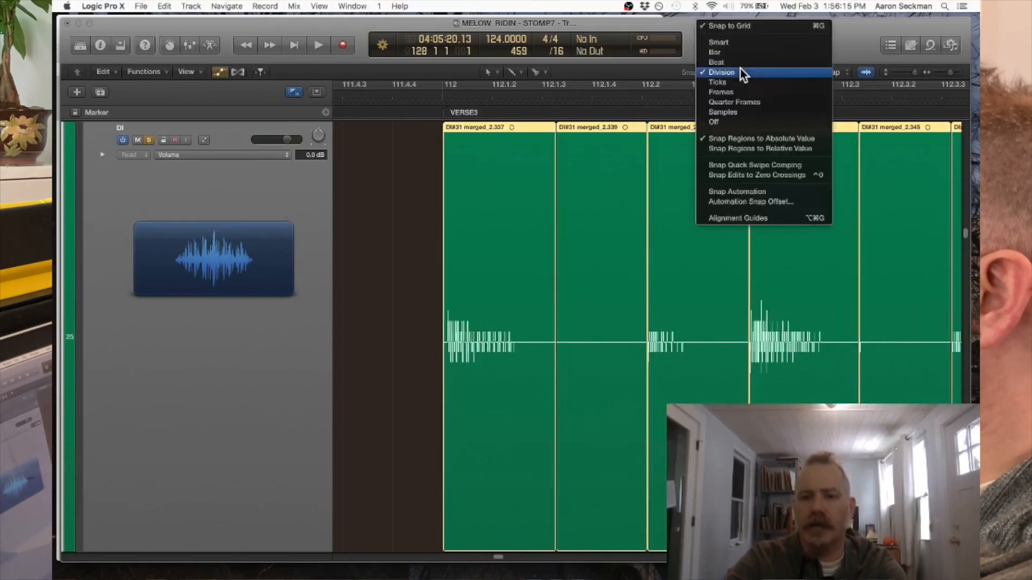
{"action": "left_click", "coordinate": [727, 113]}
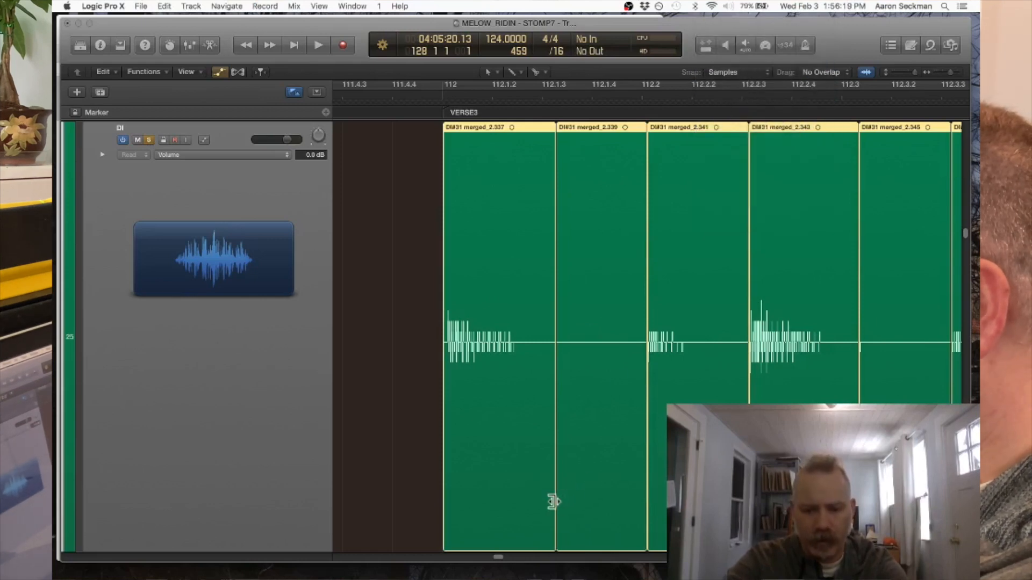
{"action": "left_click_drag", "start_coordinate": [554, 501], "coordinate": [521, 497]}
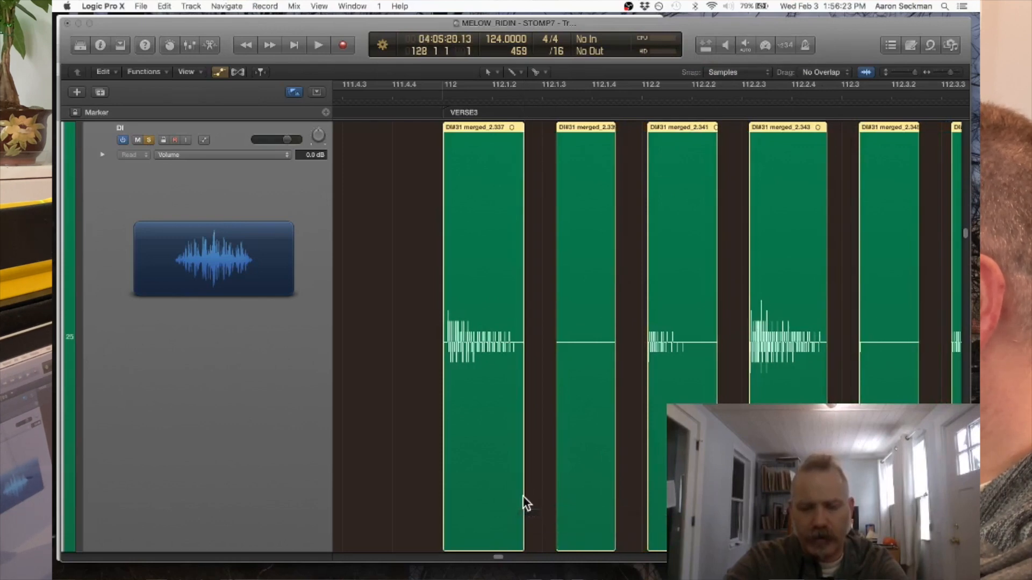
- Examine the gaps between the slices across the verse and chorus, and inspect the split at bar 128 up close
{"action": "key", "text": "super+Right"}
{"action": "key", "text": "super+Right"}
{"action": "key", "text": "super+Right"}
{"action": "key", "text": "super+Right"}
{"action": "key", "text": "super+Right"}
{"action": "key", "text": "super+Right"}
{"action": "scroll", "coordinate": [521, 497], "scroll_direction": "right", "scroll_amount": 5}
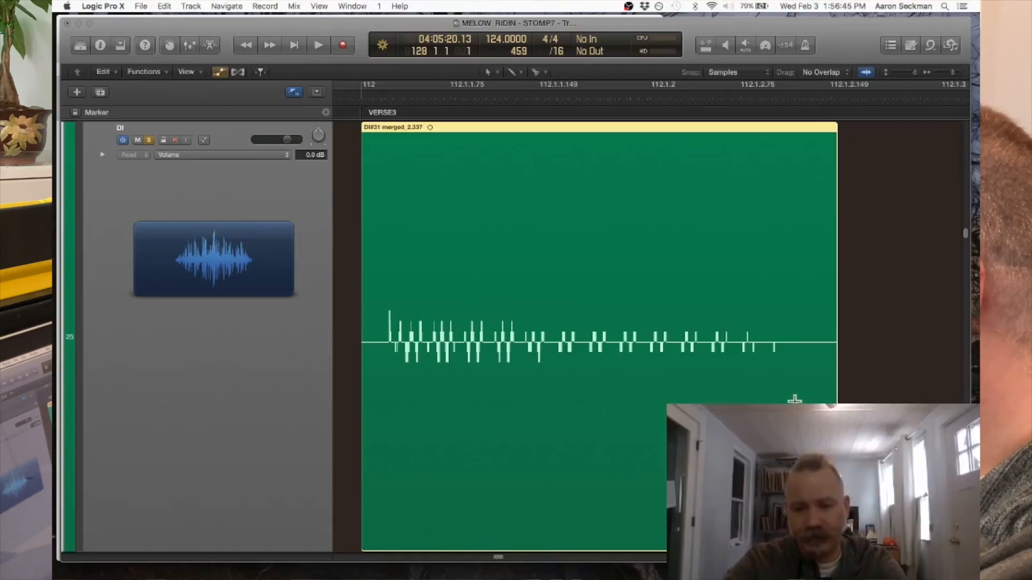
{"action": "key", "text": "super+Left"}
{"action": "key", "text": "super+Left"}
{"action": "key", "text": "super+Left"}
{"action": "key", "text": "super+Left"}
{"action": "key", "text": "super+Left"}
{"action": "key", "text": "super+Left"}
{"action": "key", "text": "super+Left"}
{"action": "key", "text": "super+Left"}
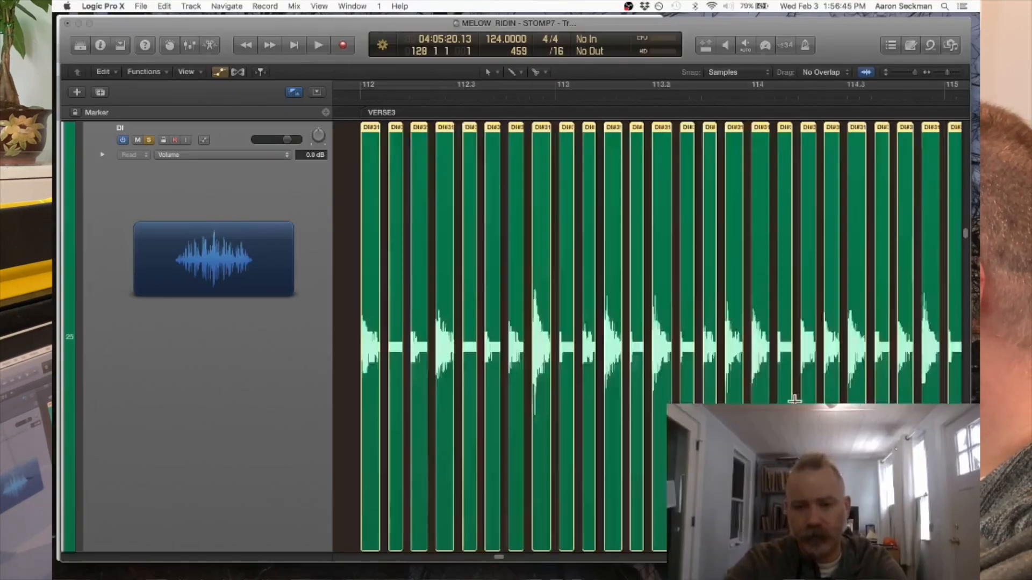
{"action": "scroll", "coordinate": [800, 400], "scroll_direction": "right", "scroll_amount": 5}
{"action": "scroll", "coordinate": [800, 401], "scroll_direction": "right", "scroll_amount": 1}
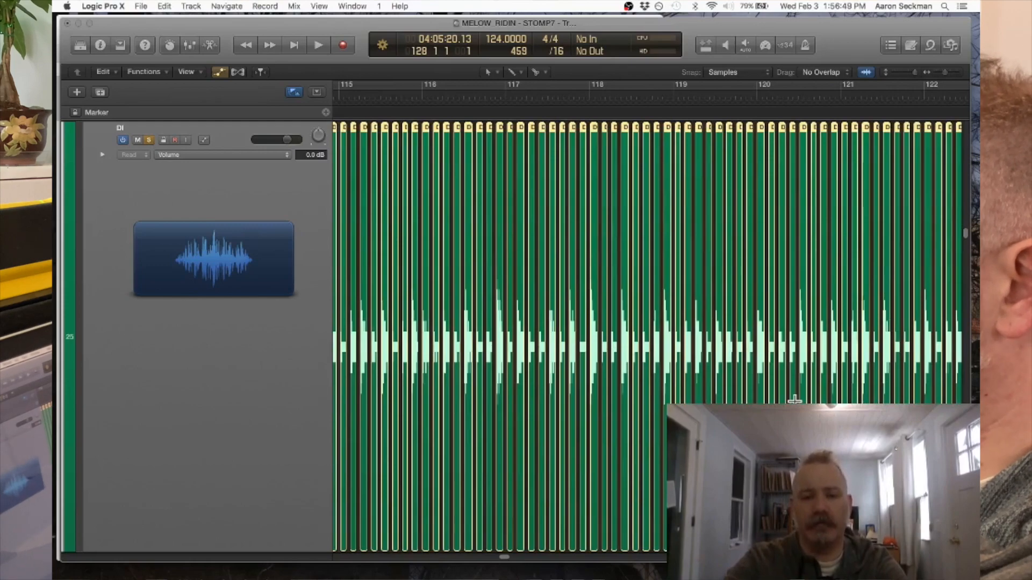
{"action": "scroll", "coordinate": [794, 400], "scroll_direction": "right", "scroll_amount": 10}
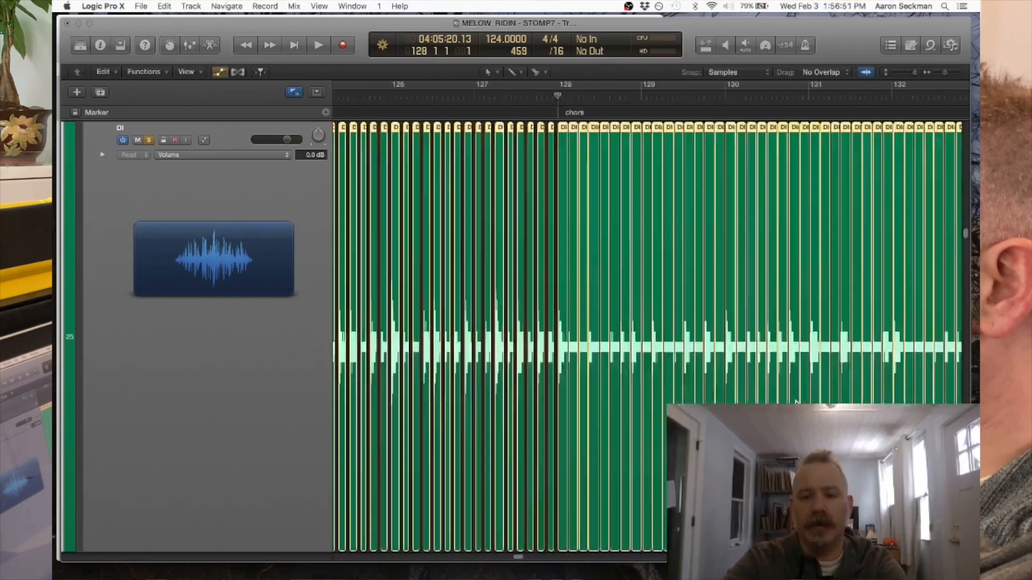
{"action": "scroll", "coordinate": [796, 400], "scroll_direction": "left", "scroll_amount": 5}
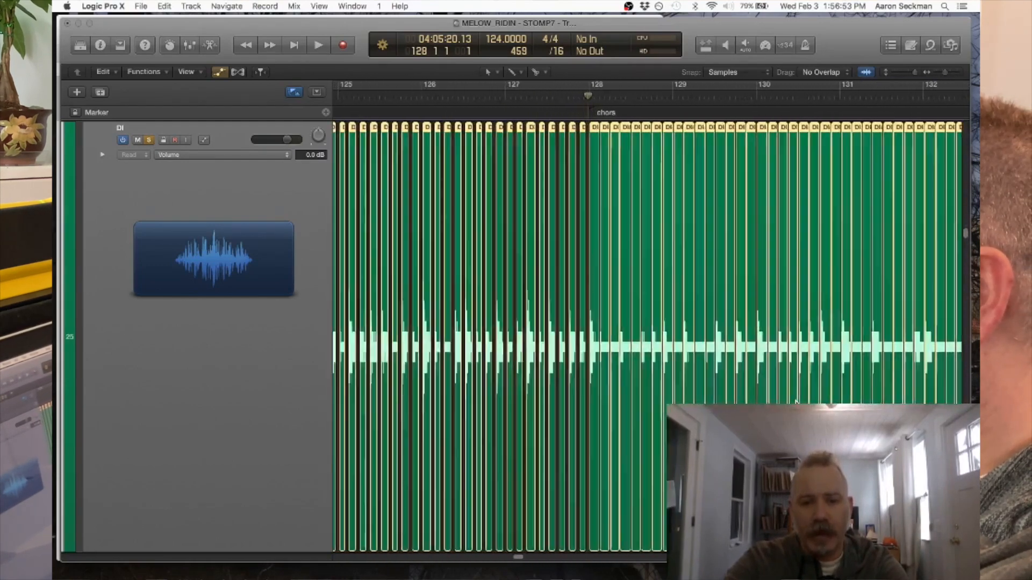
{"action": "scroll", "coordinate": [795, 400], "scroll_direction": "up", "scroll_amount": 10}
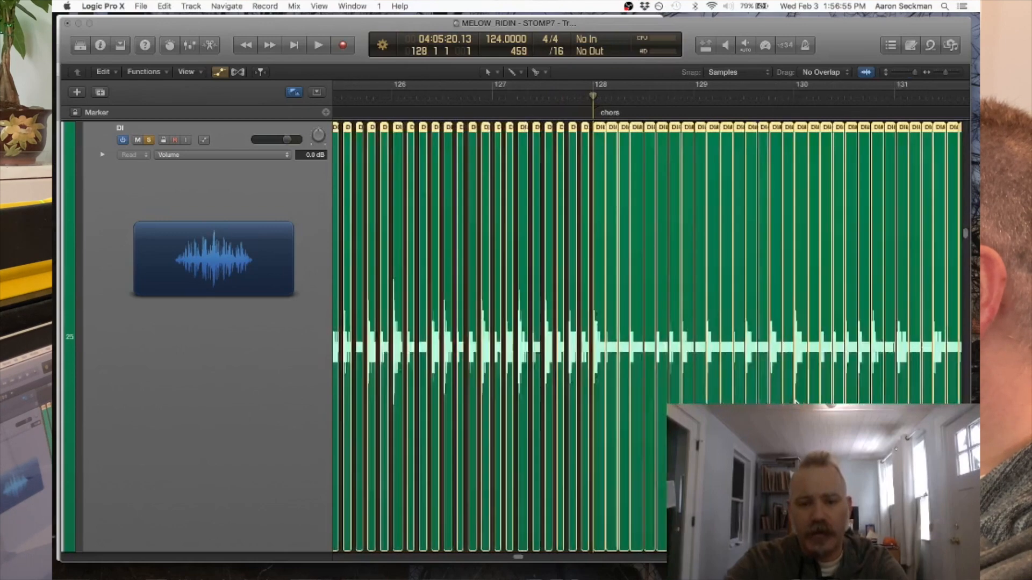
{"action": "scroll", "coordinate": [795, 400], "scroll_direction": "up", "scroll_amount": 10}
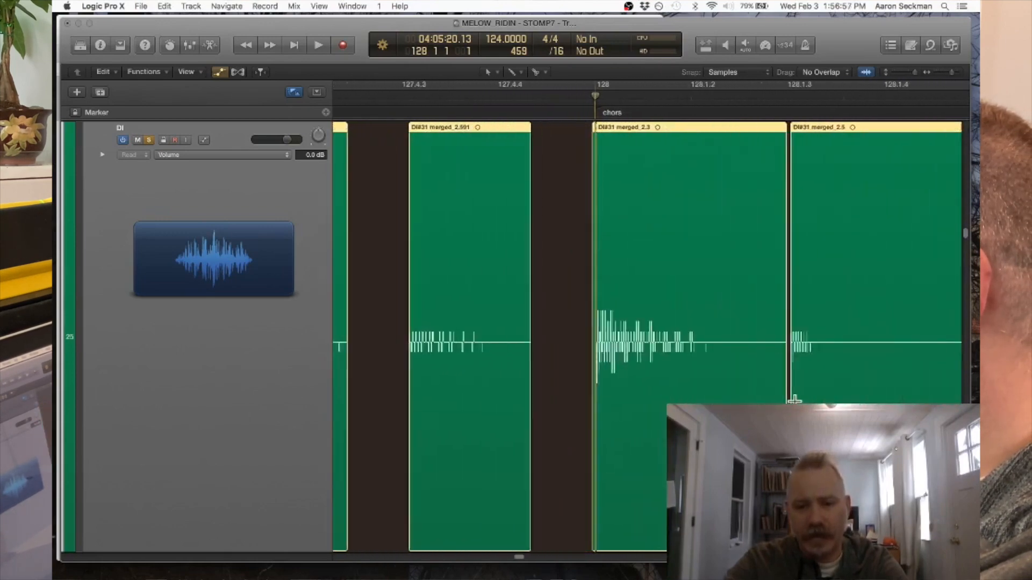
{"action": "scroll", "coordinate": [794, 401], "scroll_direction": "down", "scroll_amount": 1}
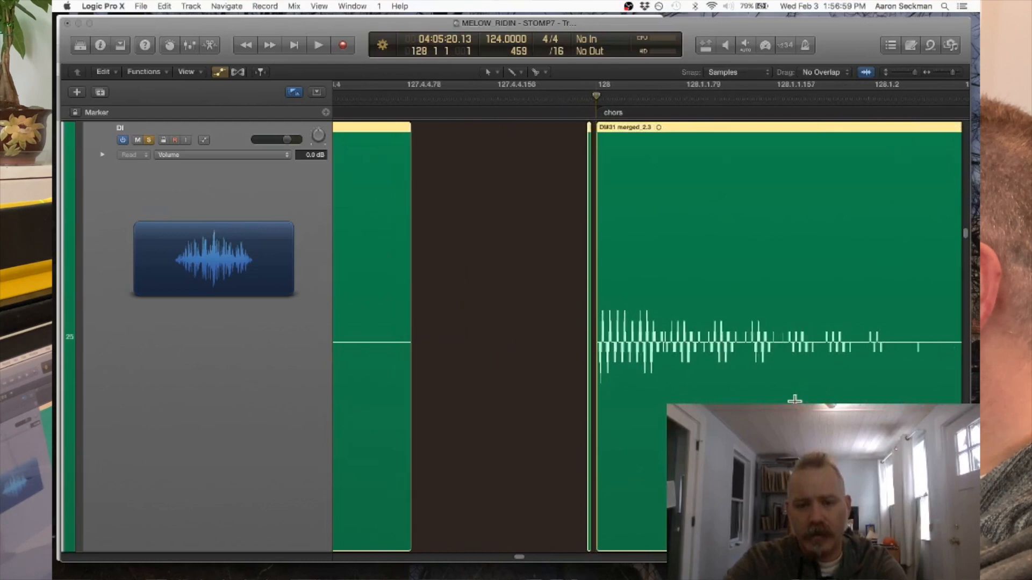
{"action": "scroll", "coordinate": [794, 401], "scroll_direction": "up", "scroll_amount": 6}
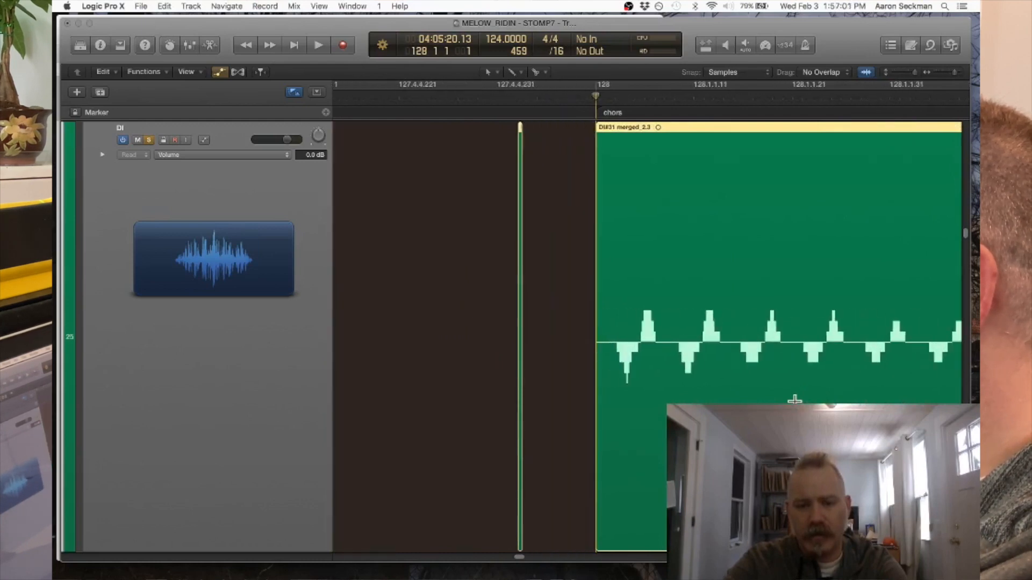
{"action": "scroll", "coordinate": [794, 400], "scroll_direction": "down", "scroll_amount": 8}
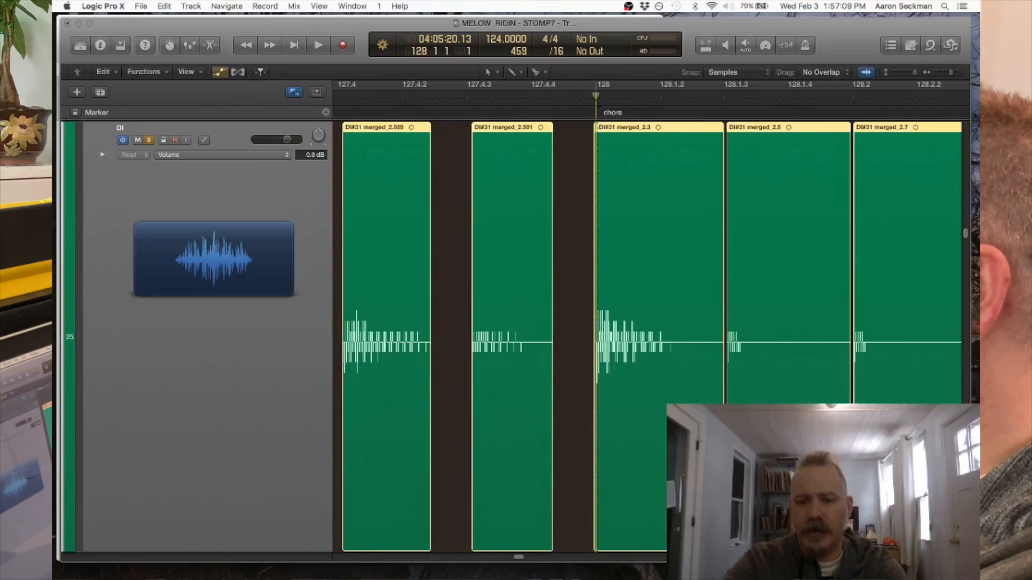
- Try adjusting the ends of the selected slices from the chorus, and undo the end trims on all slices
{"action": "left_click_drag", "start_coordinate": [743, 484], "coordinate": [719, 494]}
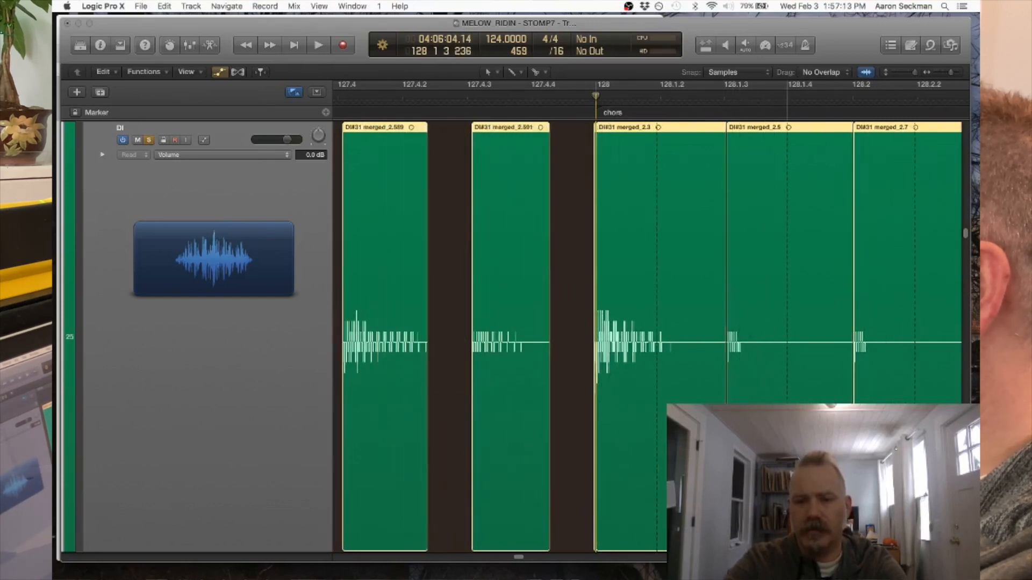
{"action": "mouse_move", "coordinate": [787, 494]}
{"action": "left_mouse_down"}
{"action": "mouse_move", "coordinate": [890, 494]}
{"action": "mouse_move", "coordinate": [790, 494]}
{"action": "left_mouse_up"}
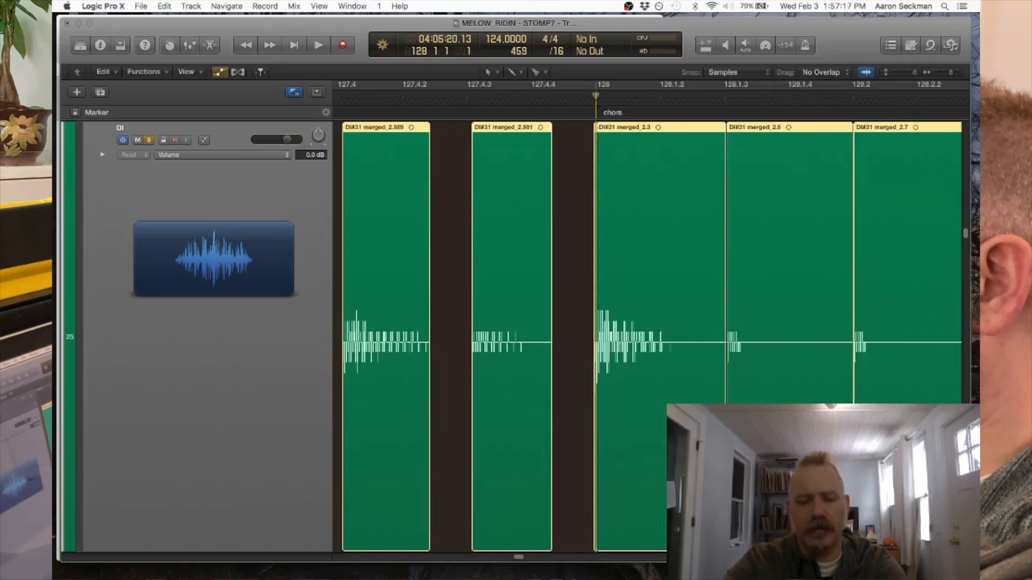
{"action": "key", "text": "super+z"}
{"action": "key", "text": "super+z"}
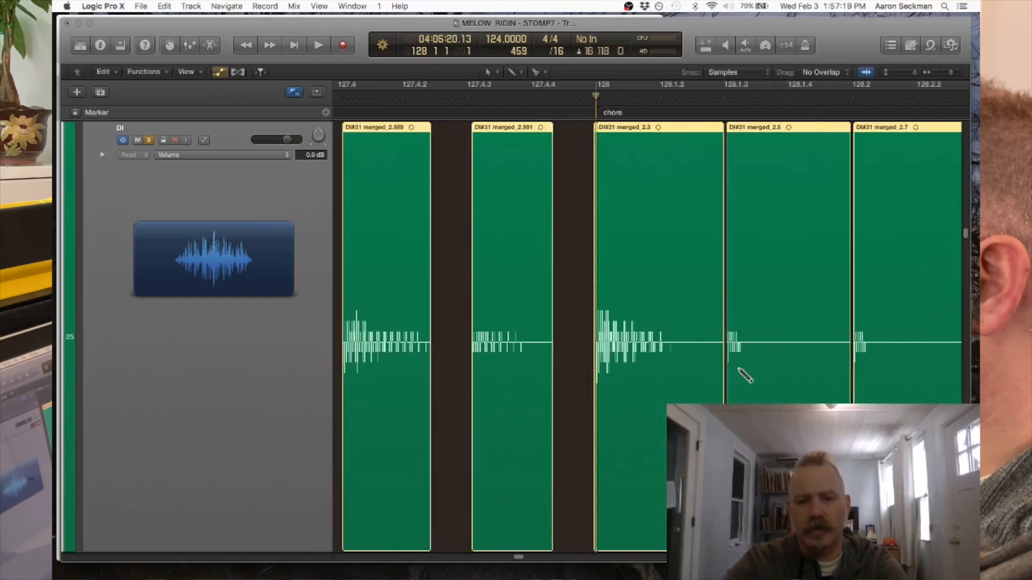
- Select only the sliced DI regions of the chorus, from bar 128 through the last slice
{"action": "key", "text": "super+Left"}
{"action": "key", "text": "super+Left"}
{"action": "key", "text": "super+Left"}
{"action": "key", "text": "super+Left"}
{"action": "key", "text": "super+Left"}
{"action": "key", "text": "super+Left"}
{"action": "key", "text": "super+Left"}
{"action": "key", "text": "super+Left"}
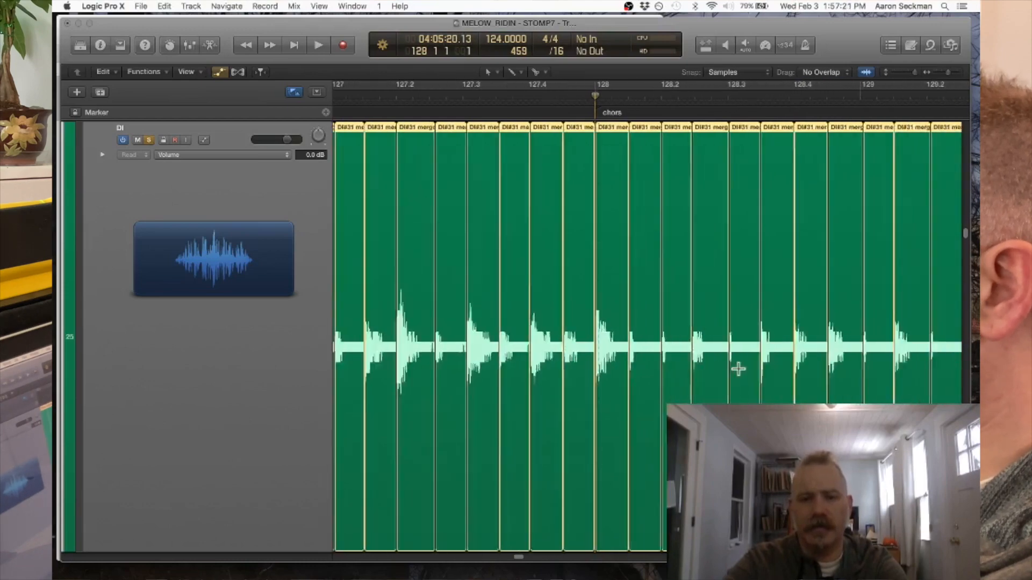
{"action": "key", "text": "super+Left"}
{"action": "key", "text": "super+Left"}
{"action": "key", "text": "super+Left"}
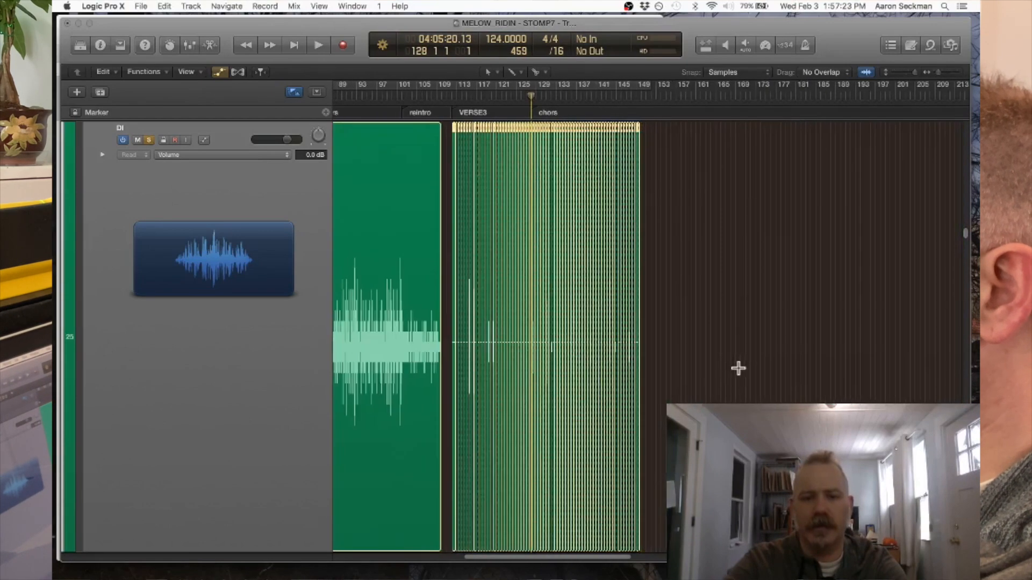
{"action": "left_click_drag", "start_coordinate": [646, 143], "coordinate": [536, 131]}
- Shorten the ends of all selected chorus slices together to just past the decay of the slice at bar 128
{"action": "key", "text": "super+Right"}
{"action": "key", "text": "super+Right"}
{"action": "key", "text": "super+Right"}
{"action": "key", "text": "super+Right"}
{"action": "key", "text": "super+Right"}
{"action": "key", "text": "super+Right"}
{"action": "key", "text": "super+Right"}
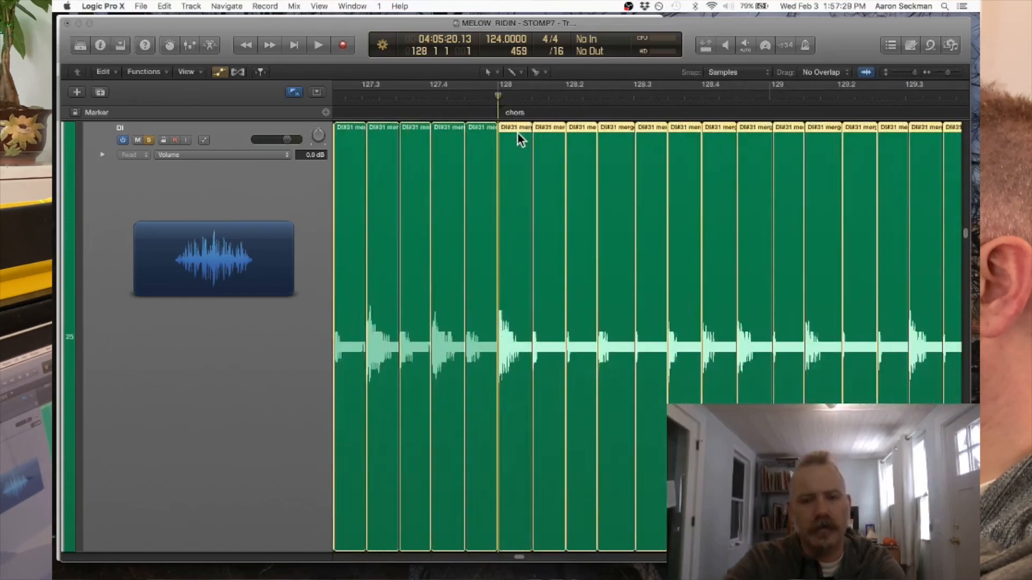
{"action": "key", "text": "super+Right"}
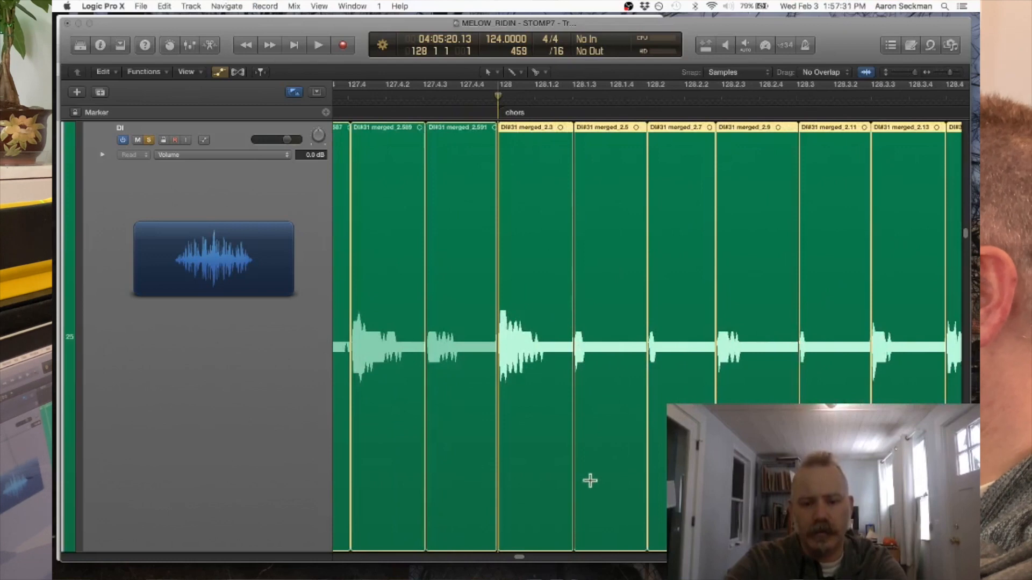
{"action": "key", "text": "super+Right"}
{"action": "key", "text": "super+Right"}
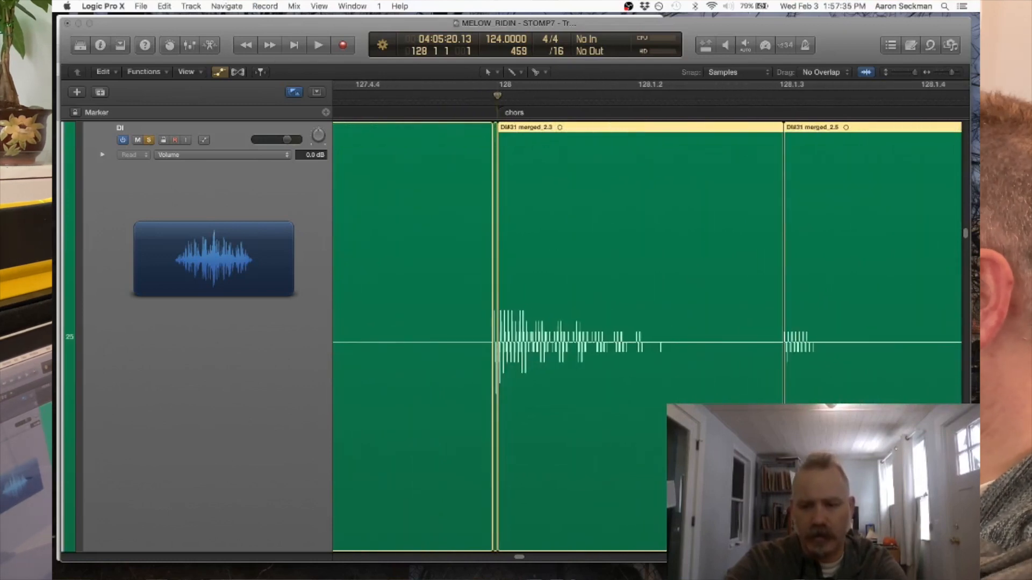
{"action": "left_click_drag", "start_coordinate": [784, 463], "coordinate": [688, 462]}
- Examine the gaps between the chorus slices from bar 128 to the end, checking whether any hits are cut off
{"action": "key", "text": "super+Left"}
{"action": "key", "text": "super+Left"}
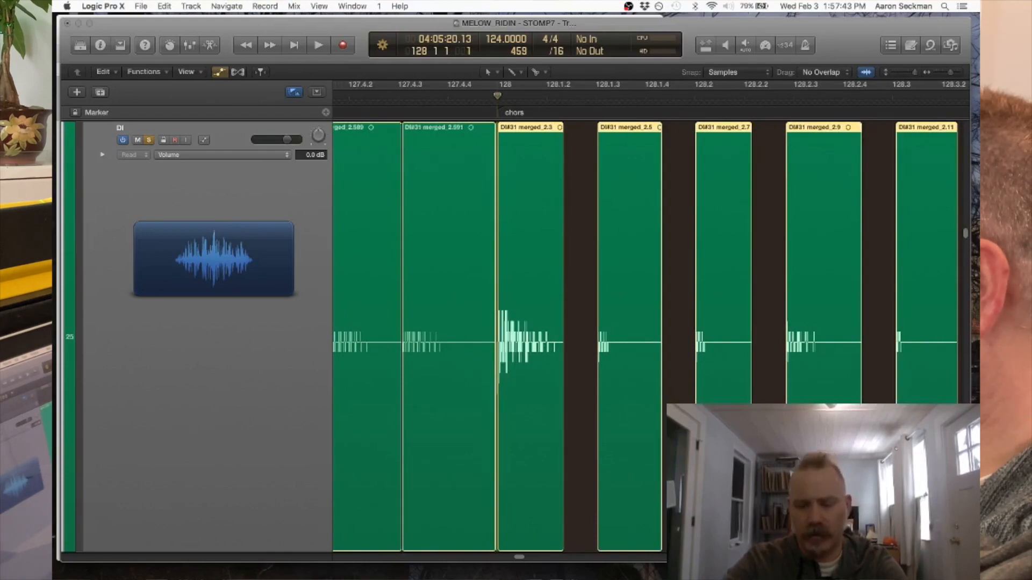
{"action": "key", "text": "super+Left"}
{"action": "key", "text": "super+Left"}
{"action": "key", "text": "super+Left"}
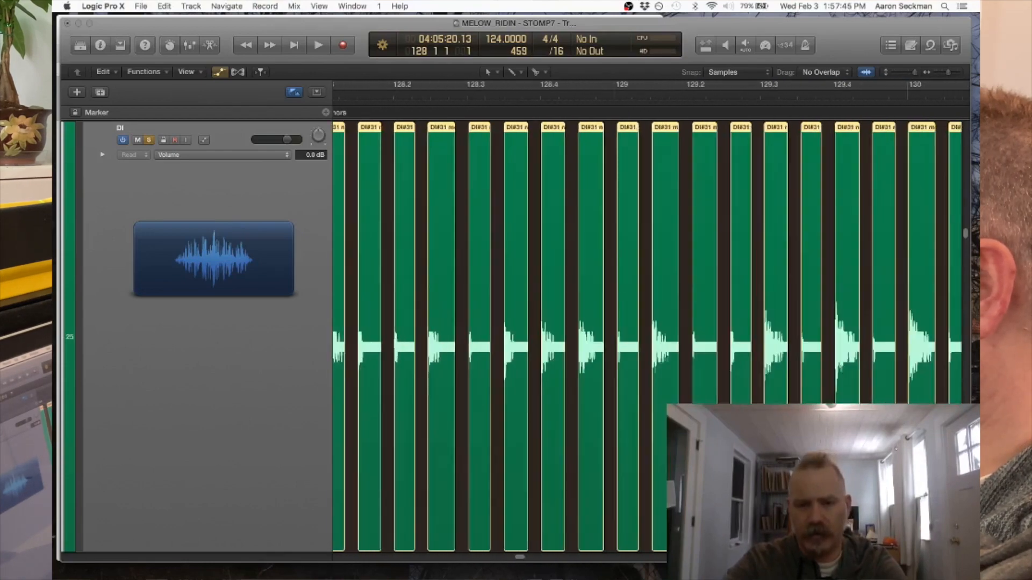
{"action": "key", "text": "super+Left"}
{"action": "key", "text": "super+Left"}
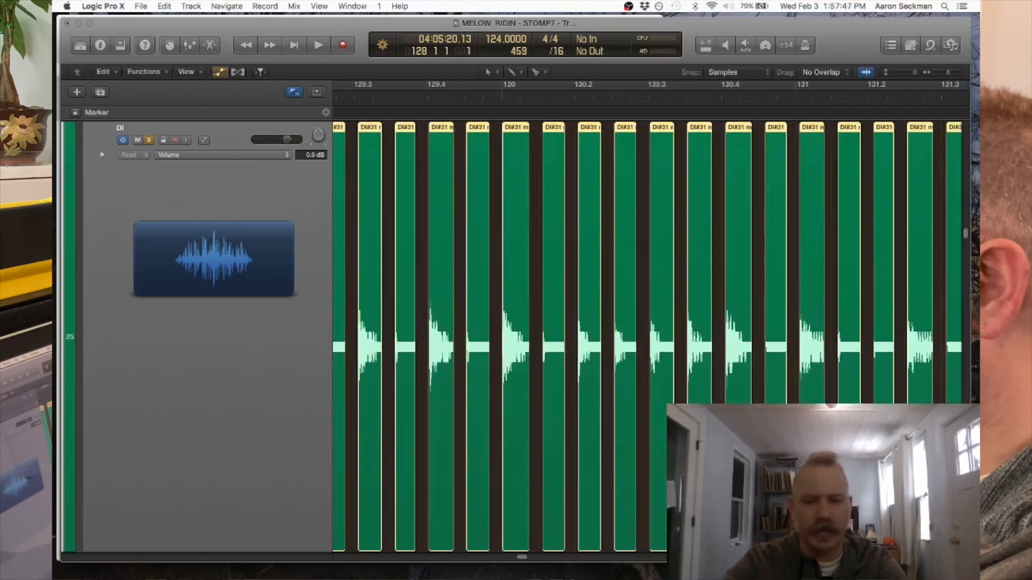
{"action": "key", "text": "super+Left"}
{"action": "key", "text": "super+Left"}
{"action": "key", "text": "super+Left"}
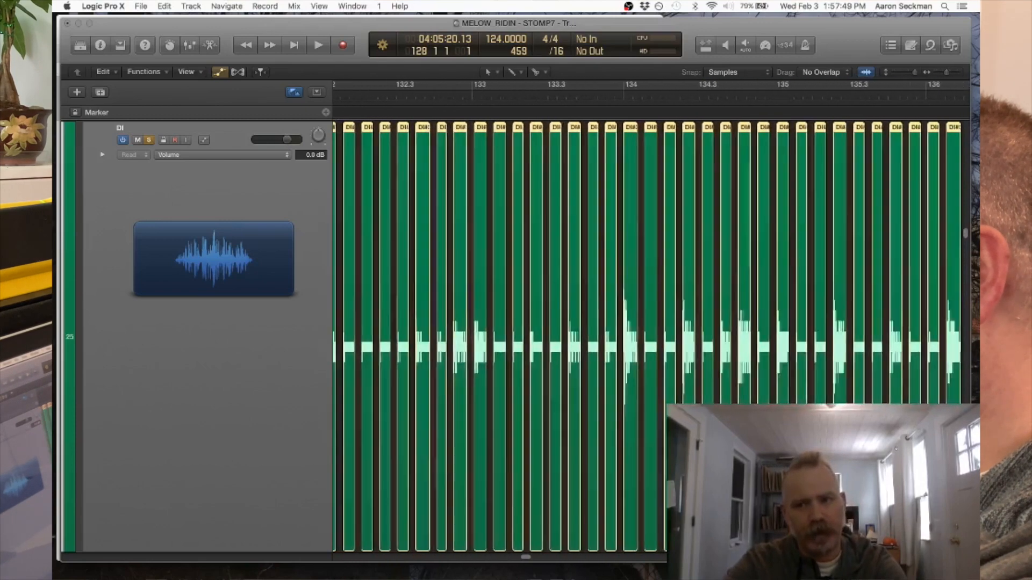
{"action": "scroll", "coordinate": [645, 338], "scroll_direction": "right", "scroll_amount": 15}
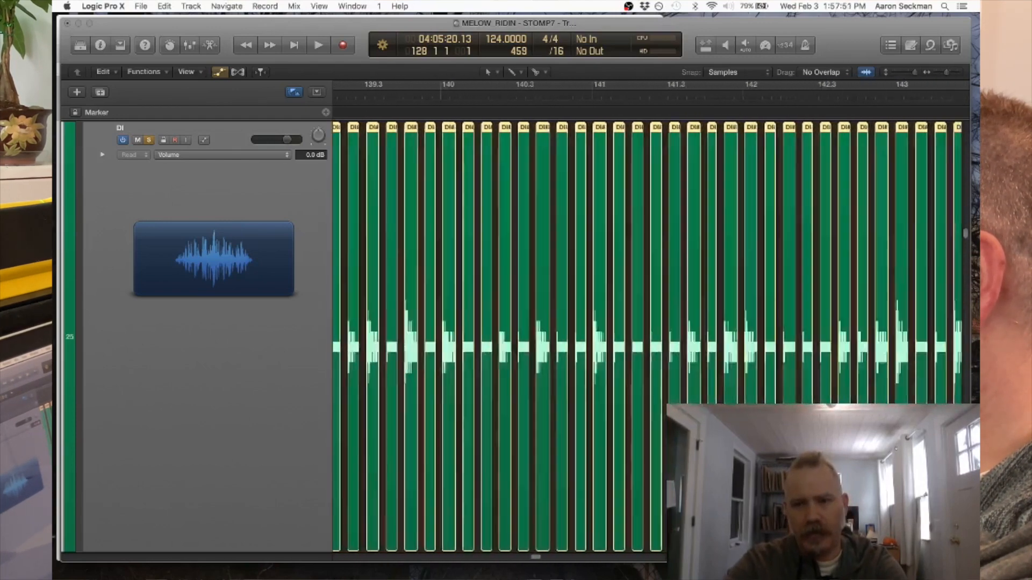
{"action": "scroll", "coordinate": [645, 339], "scroll_direction": "right", "scroll_amount": 15}
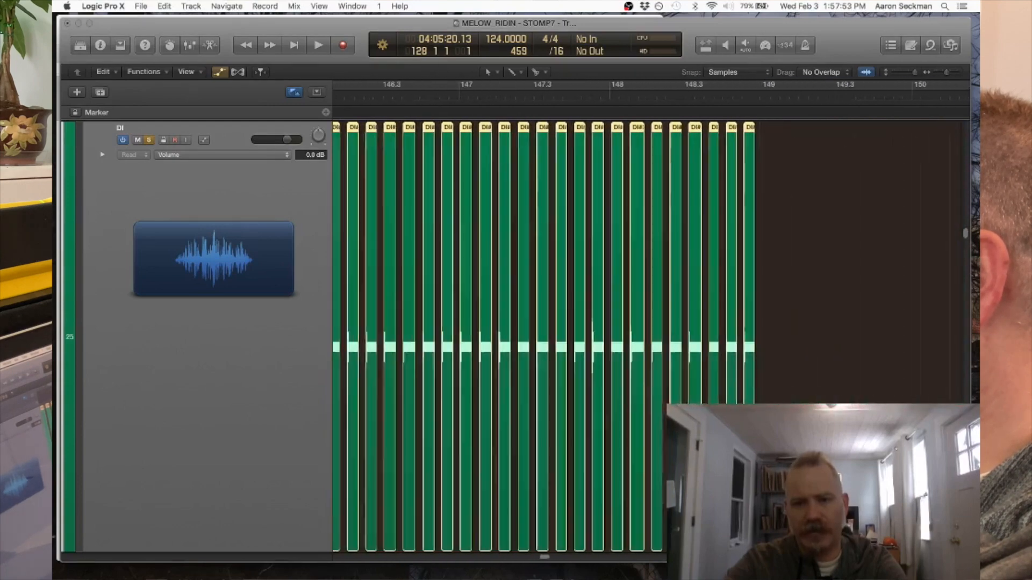
{"action": "scroll", "coordinate": [645, 338], "scroll_direction": "left", "scroll_amount": 20}
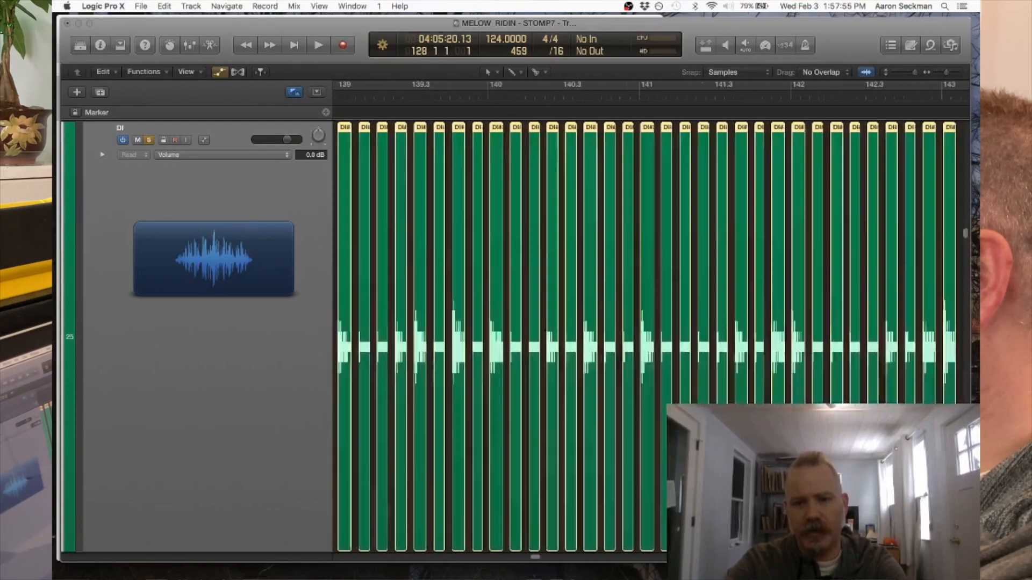
{"action": "scroll", "coordinate": [645, 339], "scroll_direction": "left", "scroll_amount": 18}
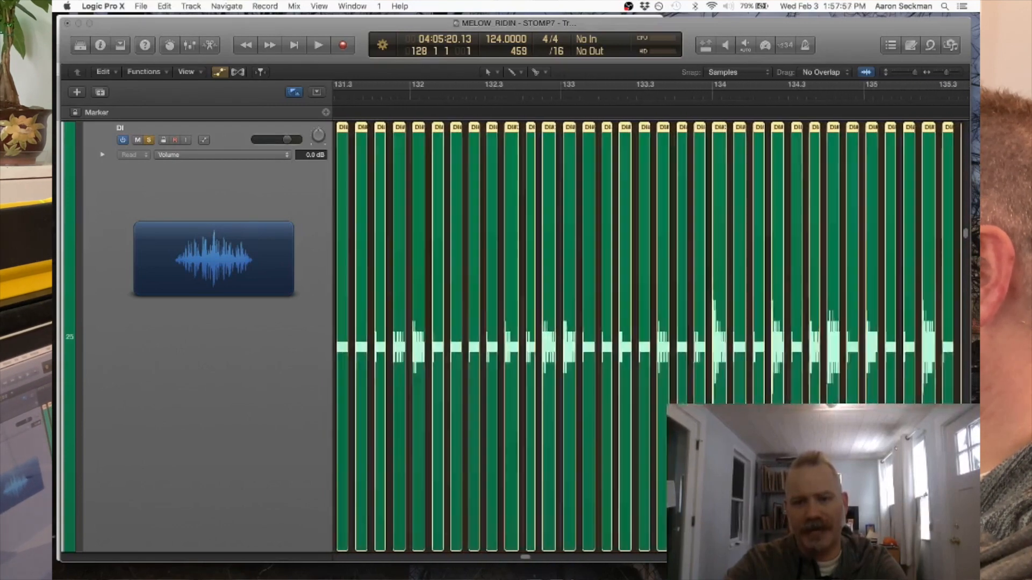
{"action": "scroll", "coordinate": [645, 338], "scroll_direction": "left", "scroll_amount": 5}
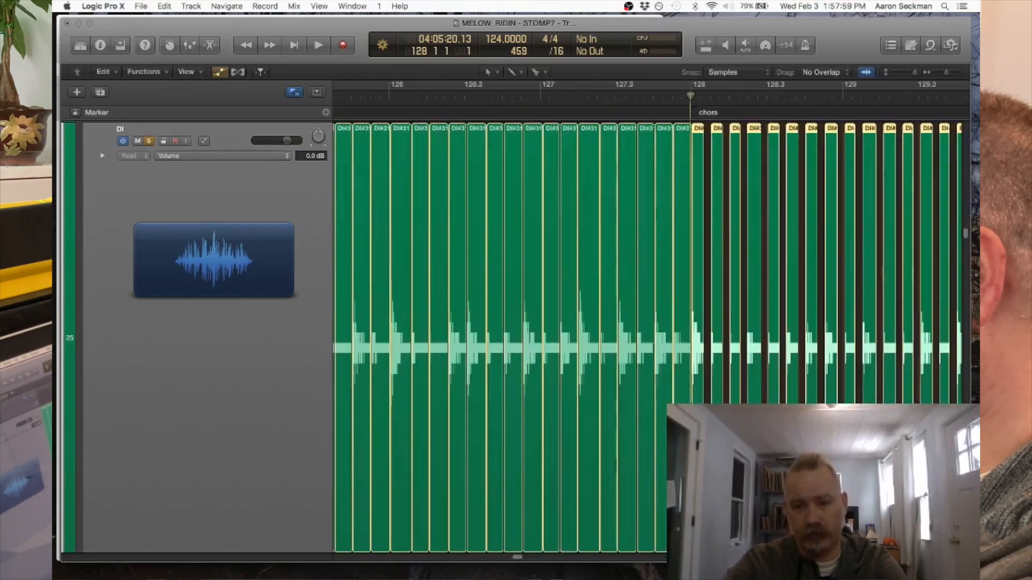
{"action": "scroll", "coordinate": [644, 339], "scroll_direction": "right", "scroll_amount": 3}
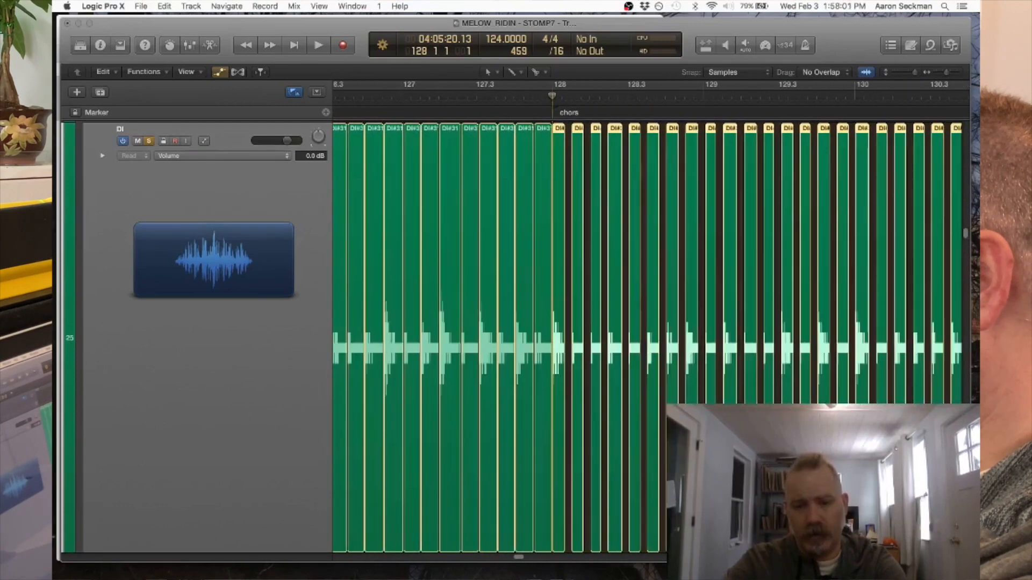
- Lengthen the ends of all selected chorus slices together, ending the bar 128 slice shortly before 128.1.3 to narrow the gaps
{"action": "key", "text": "super+Right"}
{"action": "key", "text": "super+Right"}
{"action": "key", "text": "super+Right"}
{"action": "key", "text": "super+Right"}
{"action": "key", "text": "super+Right"}
{"action": "key", "text": "super+Right"}
{"action": "key", "text": "super+Right"}
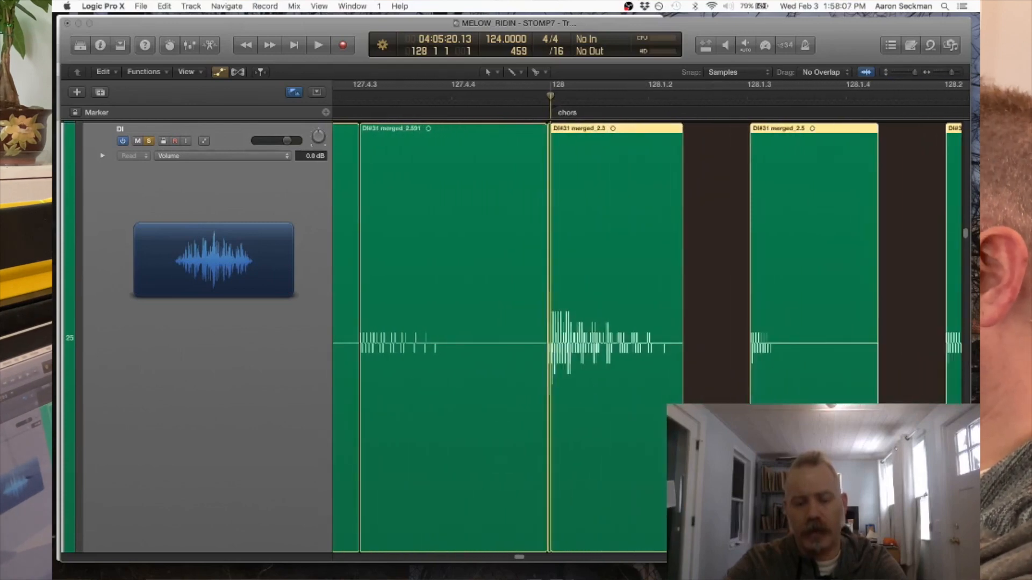
{"action": "left_click_drag", "start_coordinate": [681, 505], "coordinate": [727, 505]}
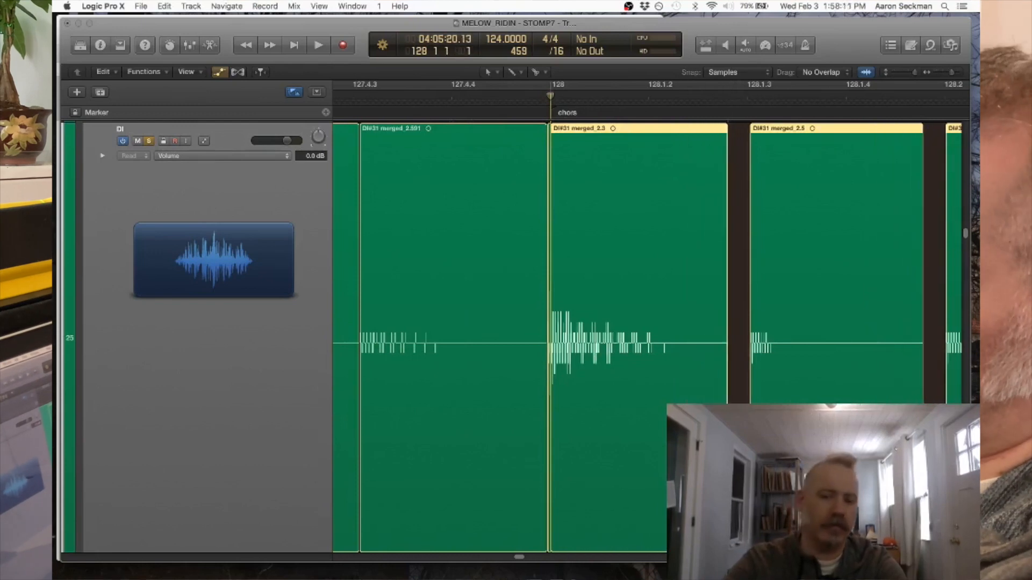
- Examine the narrowed gaps and the hit decays across the chorus slices, from bar 128 to bar 149 and back
{"action": "scroll", "coordinate": [727, 505], "scroll_direction": "up", "scroll_amount": 4}
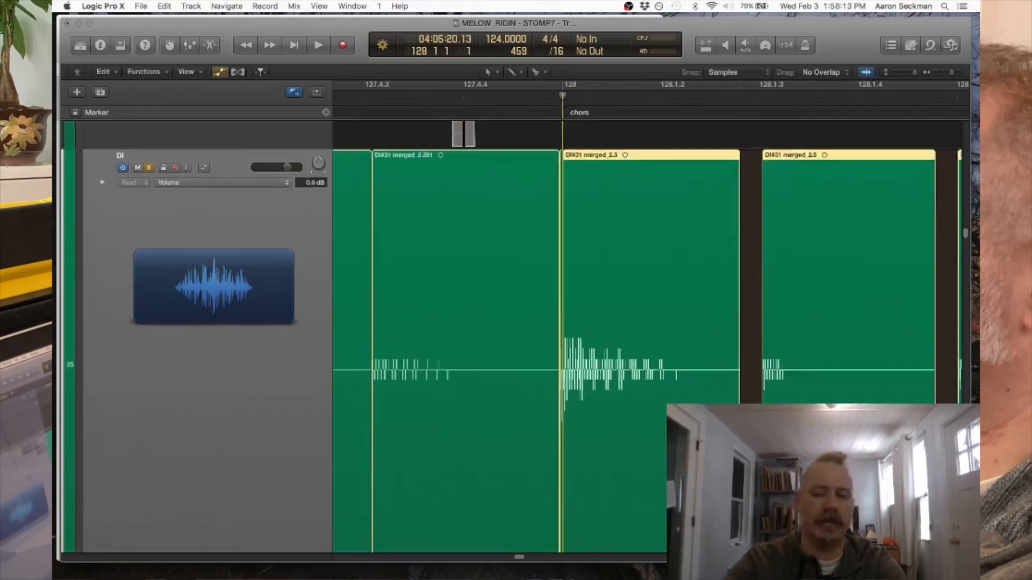
{"action": "key", "text": "super+Left"}
{"action": "key", "text": "super+Left"}
{"action": "key", "text": "super+Left"}
{"action": "scroll", "coordinate": [651, 376], "scroll_direction": "right", "scroll_amount": 15}
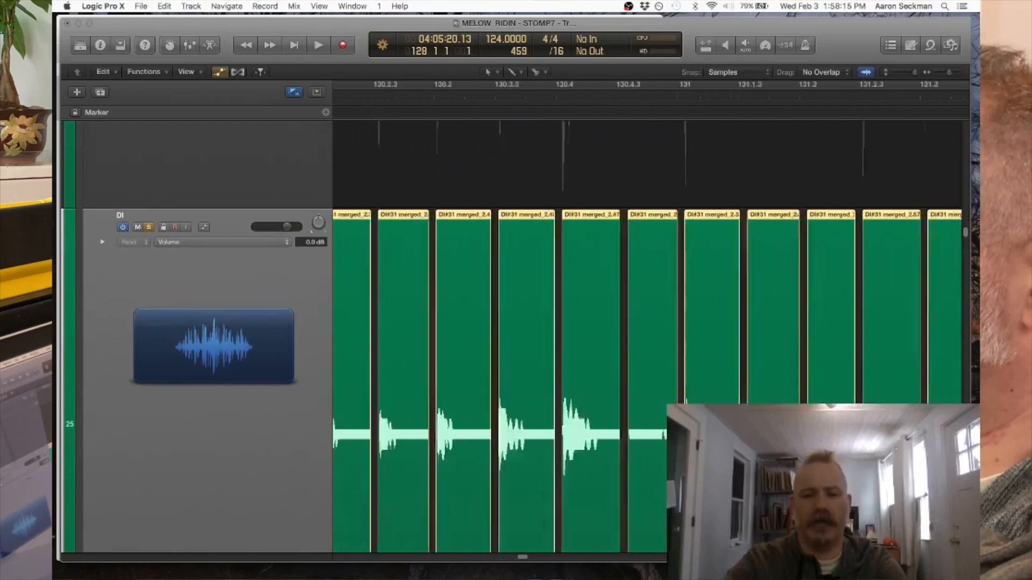
{"action": "scroll", "coordinate": [650, 376], "scroll_direction": "right", "scroll_amount": 8}
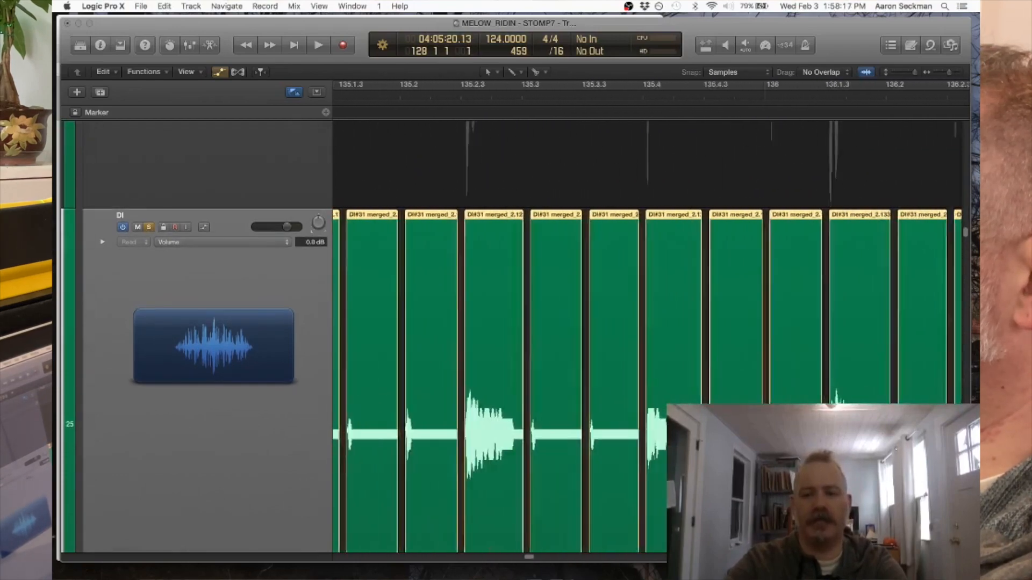
{"action": "scroll", "coordinate": [651, 376], "scroll_direction": "right", "scroll_amount": 7}
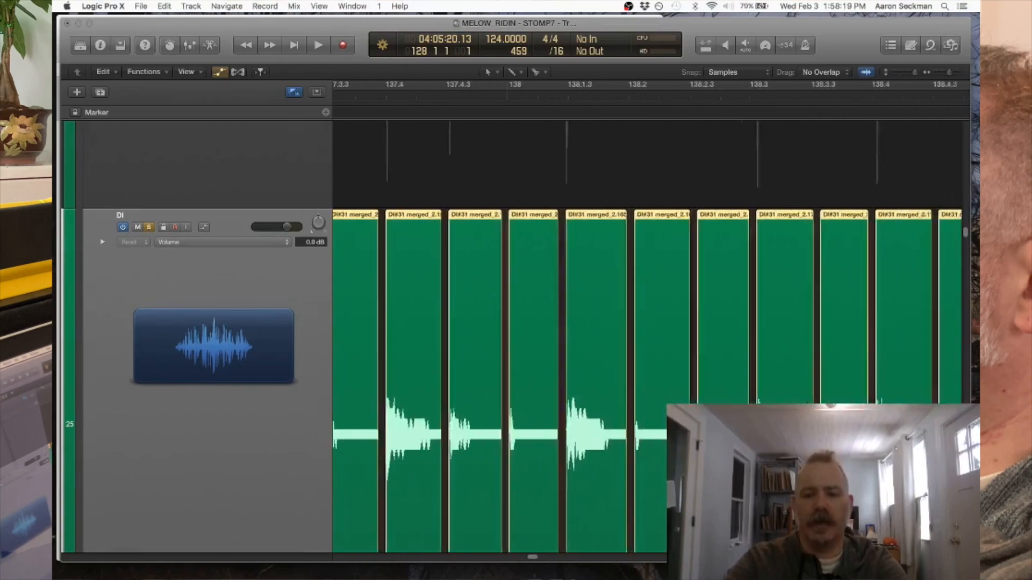
{"action": "scroll", "coordinate": [650, 376], "scroll_direction": "right", "scroll_amount": 7}
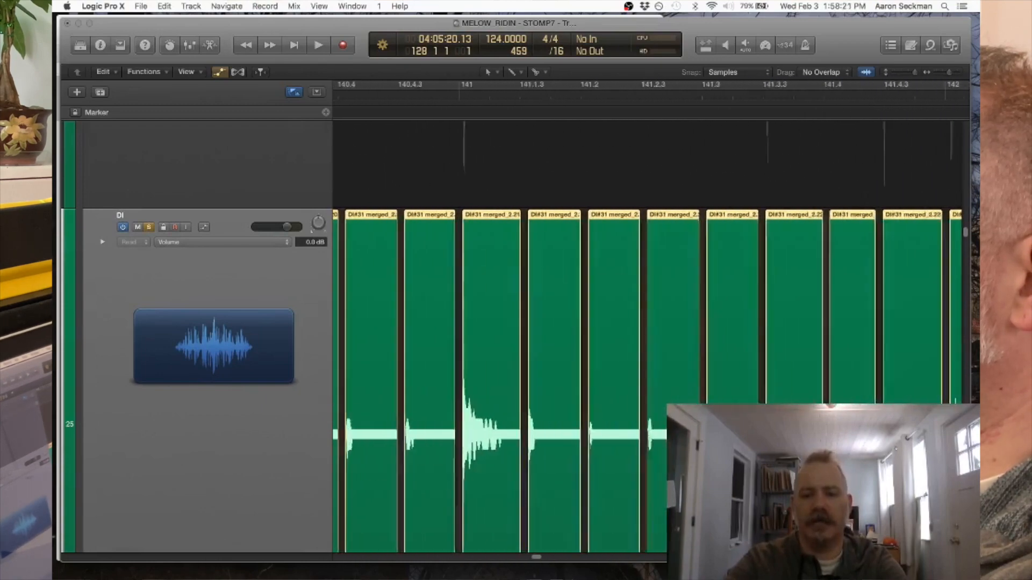
{"action": "scroll", "coordinate": [650, 376], "scroll_direction": "right", "scroll_amount": 7}
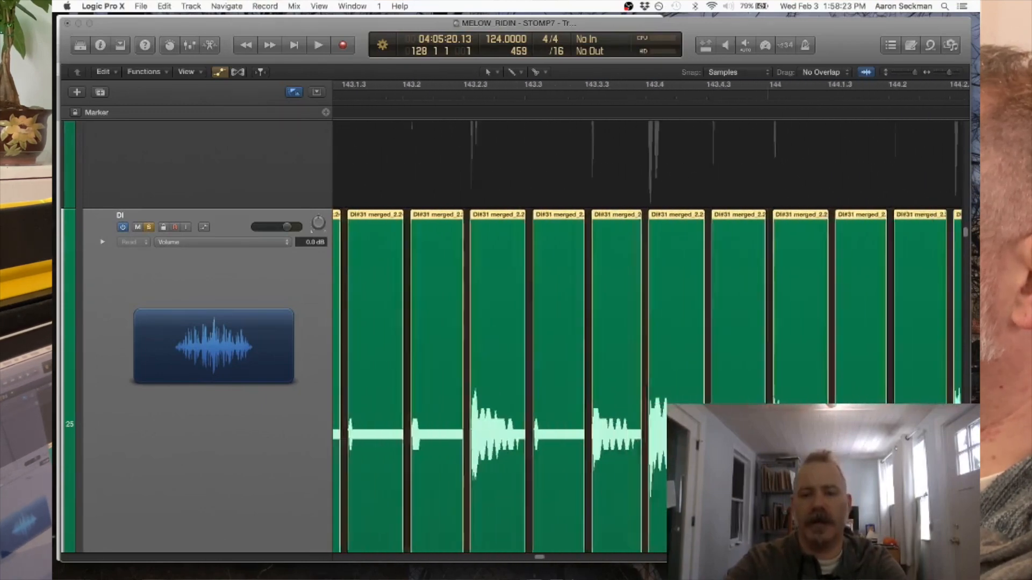
{"action": "scroll", "coordinate": [650, 376], "scroll_direction": "right", "scroll_amount": 7}
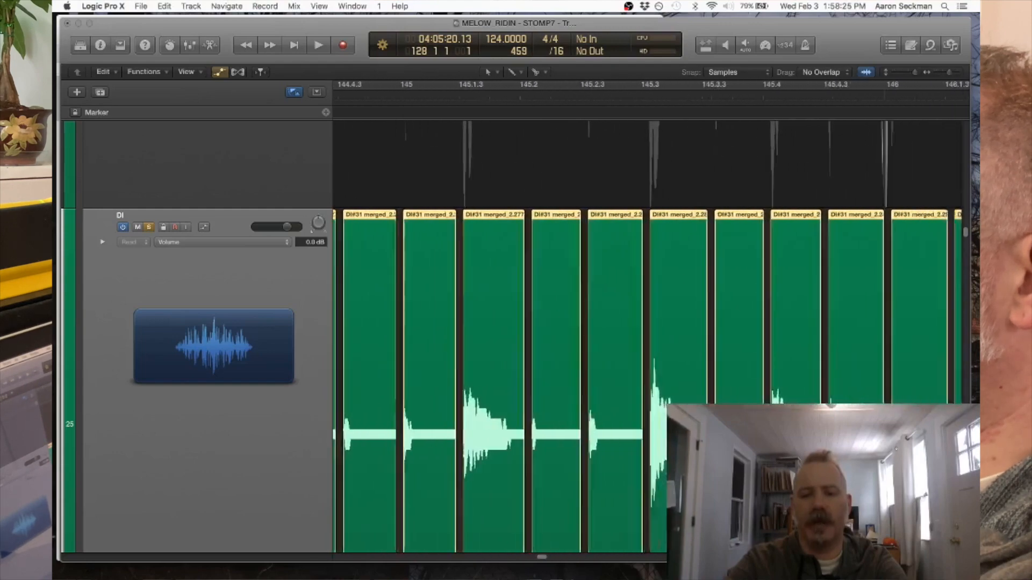
{"action": "scroll", "coordinate": [645, 322], "scroll_direction": "right", "scroll_amount": 10}
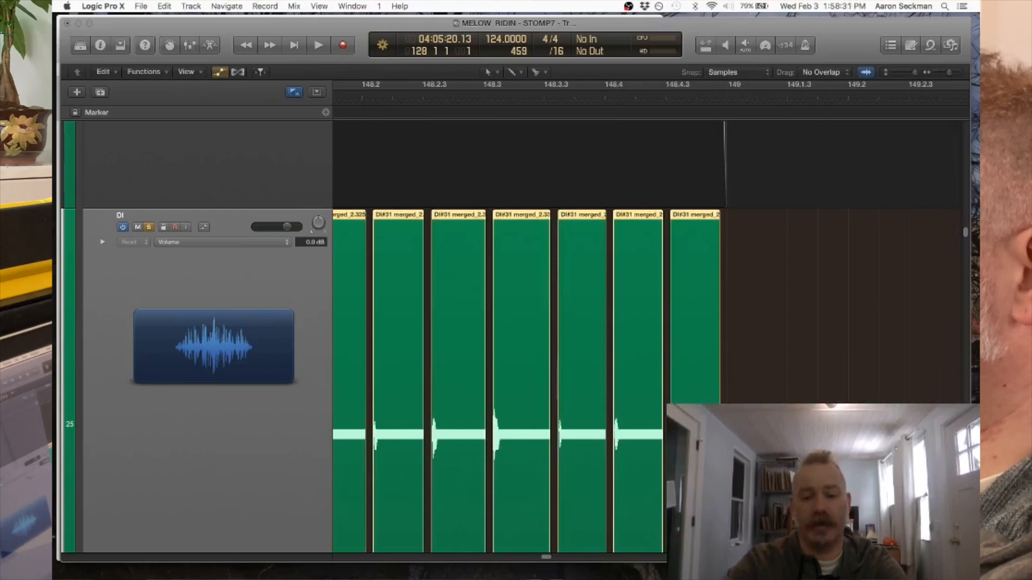
{"action": "scroll", "coordinate": [645, 323], "scroll_direction": "left", "scroll_amount": 8}
{"action": "scroll", "coordinate": [644, 322], "scroll_direction": "down", "scroll_amount": 5}
{"action": "scroll", "coordinate": [645, 322], "scroll_direction": "left", "scroll_amount": 10}
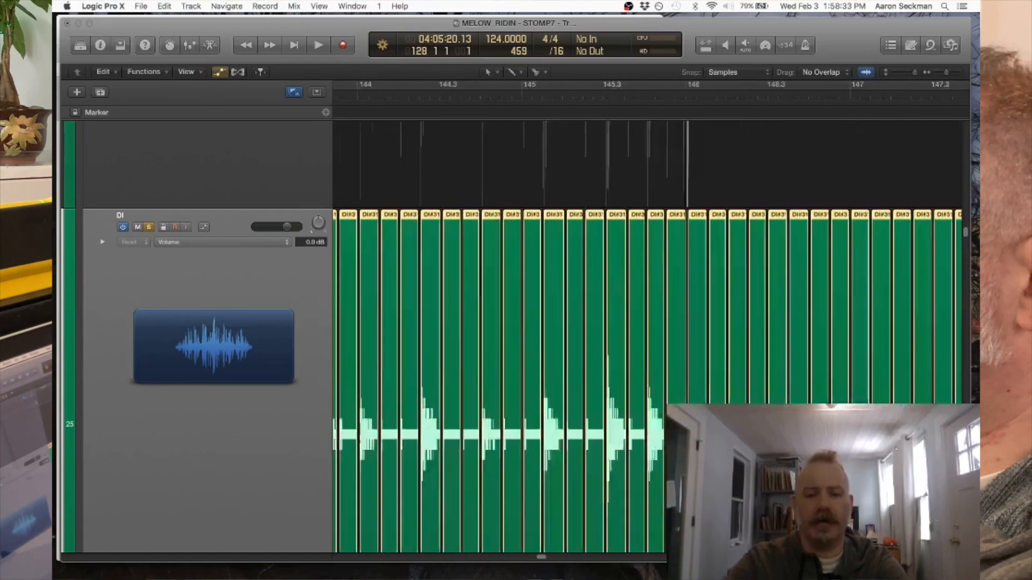
{"action": "scroll", "coordinate": [645, 322], "scroll_direction": "left", "scroll_amount": 4}
{"action": "scroll", "coordinate": [644, 322], "scroll_direction": "left", "scroll_amount": 15}
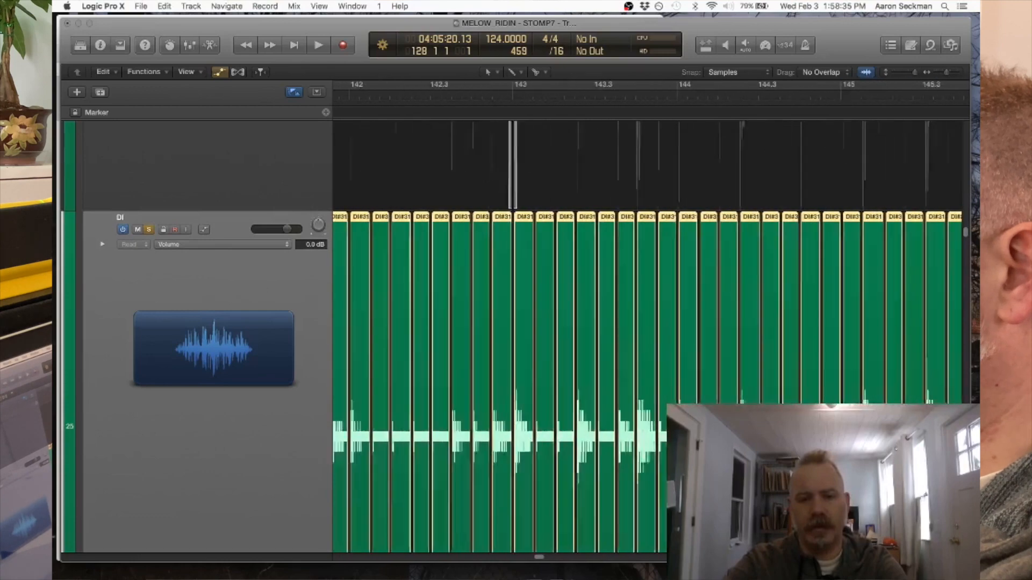
{"action": "scroll", "coordinate": [645, 322], "scroll_direction": "left", "scroll_amount": 20}
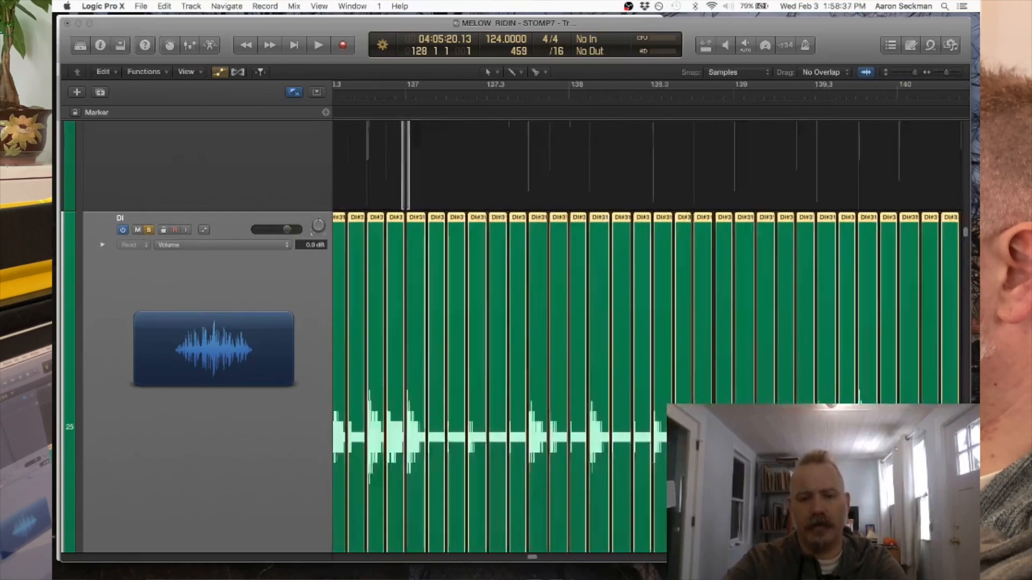
{"action": "scroll", "coordinate": [645, 323], "scroll_direction": "left", "scroll_amount": 15}
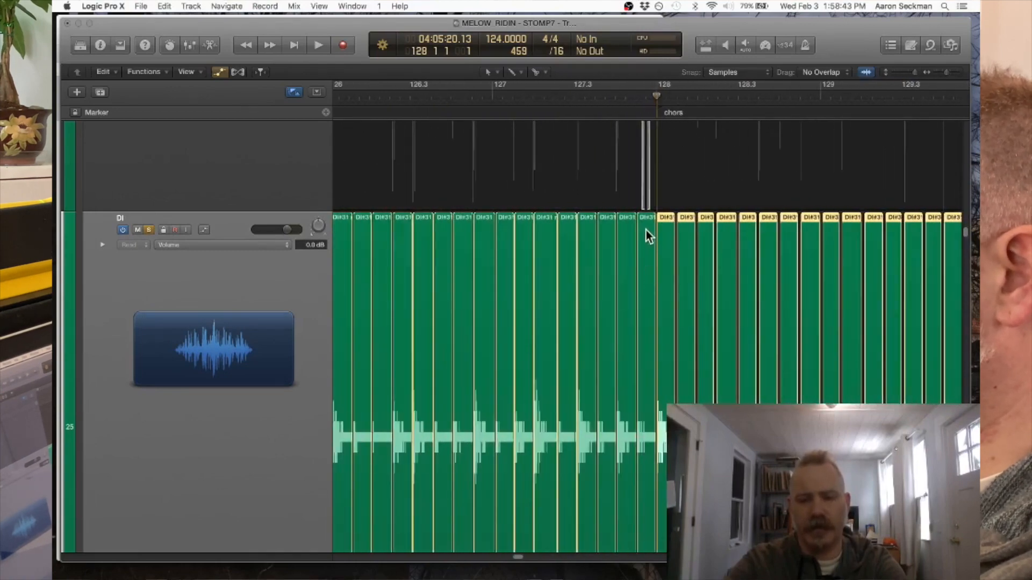
- Select the sliced DI regions of verse 3, from bar 112 through the last slice before bar 128
{"action": "scroll", "coordinate": [646, 230], "scroll_direction": "down", "scroll_amount": 10}
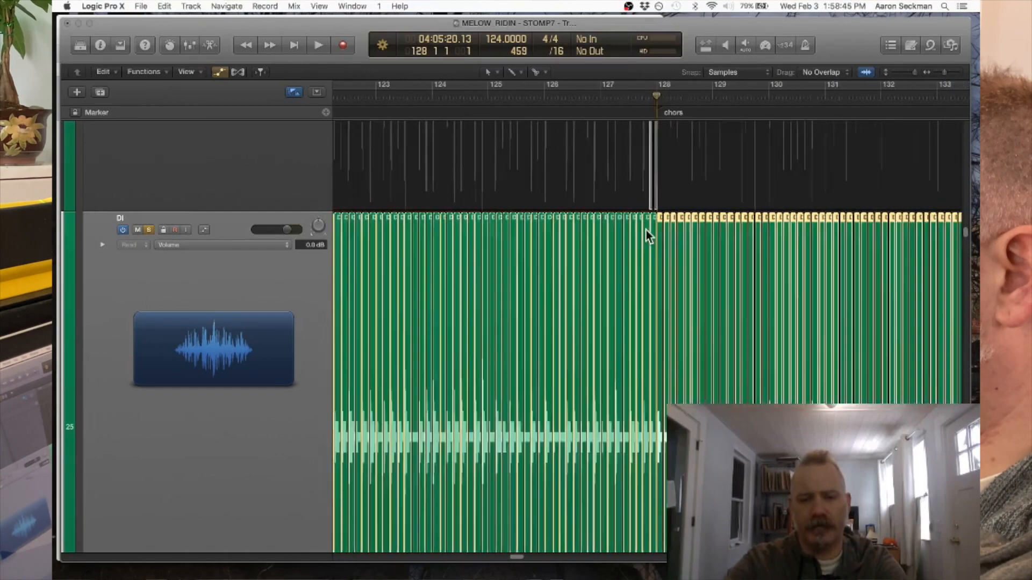
{"action": "scroll", "coordinate": [646, 230], "scroll_direction": "down", "scroll_amount": 5}
{"action": "scroll", "coordinate": [645, 230], "scroll_direction": "down", "scroll_amount": 6}
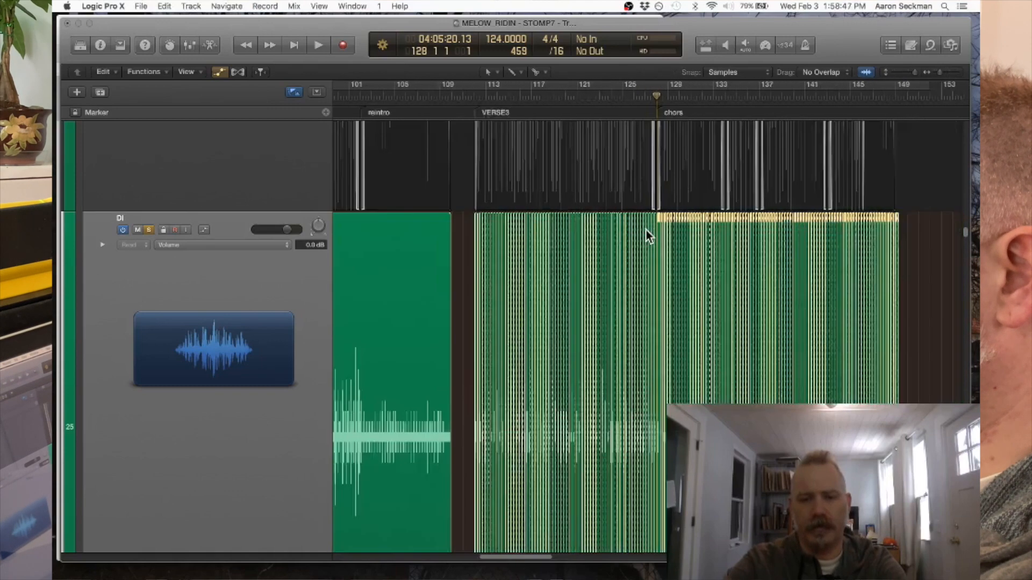
{"action": "left_click_drag", "start_coordinate": [515, 220], "coordinate": [653, 220]}
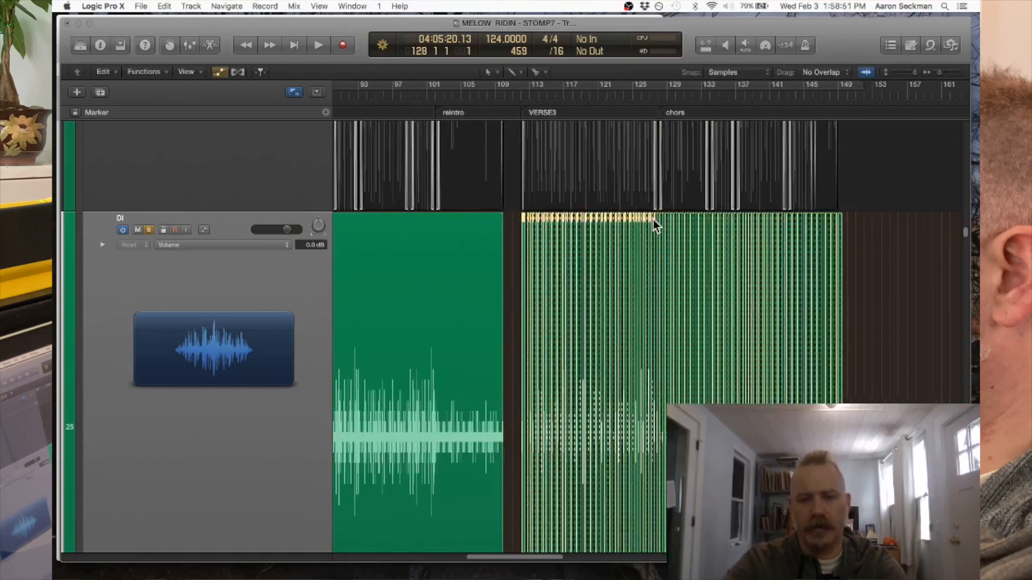
{"action": "scroll", "coordinate": [653, 221], "scroll_direction": "up", "scroll_amount": 10}
{"action": "scroll", "coordinate": [651, 219], "scroll_direction": "right", "scroll_amount": 10}
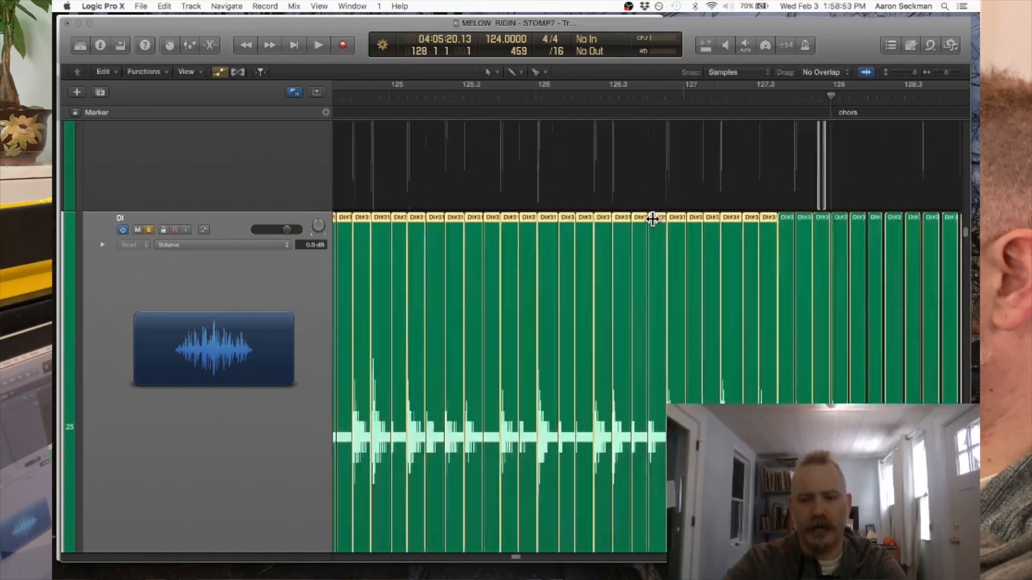
{"action": "scroll", "coordinate": [652, 220], "scroll_direction": "left", "scroll_amount": 3}
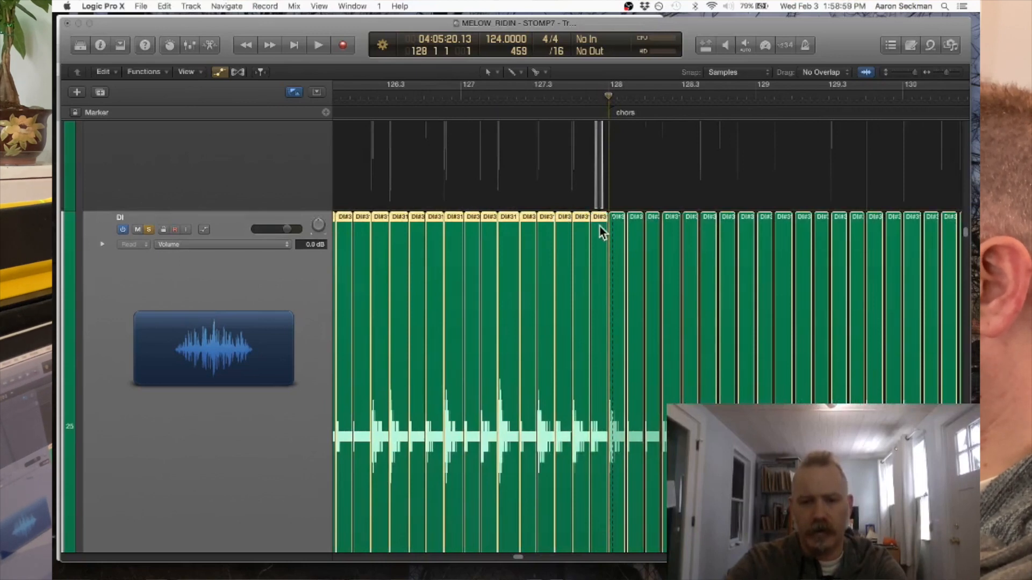
{"action": "scroll", "coordinate": [599, 226], "scroll_direction": "up", "scroll_amount": 5}
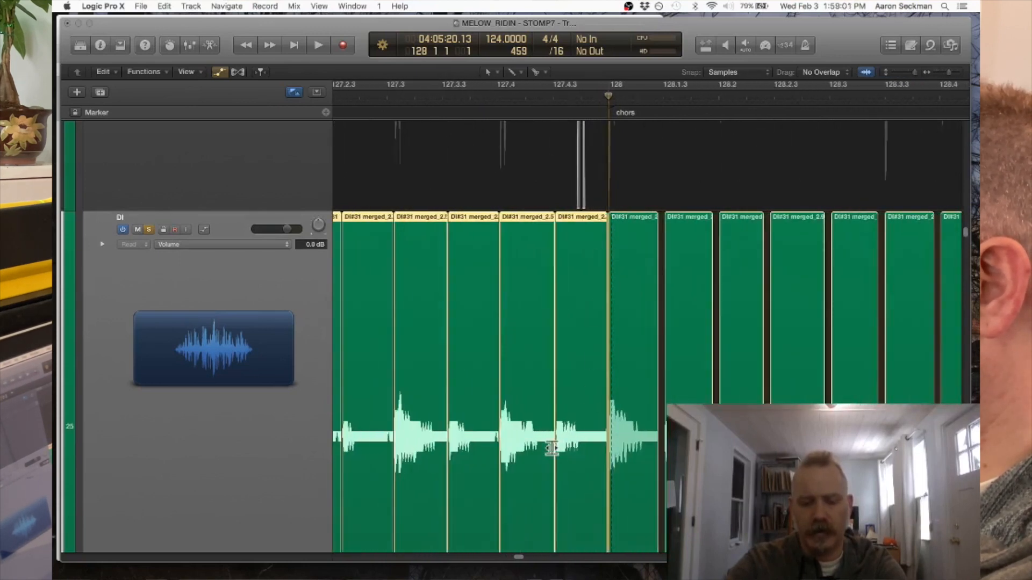
- Shorten the ends of all selected verse 3 slices together, ending the last slice before bar 128 shortly after 127.4.4.77
{"action": "scroll", "coordinate": [552, 448], "scroll_direction": "up", "scroll_amount": 8}
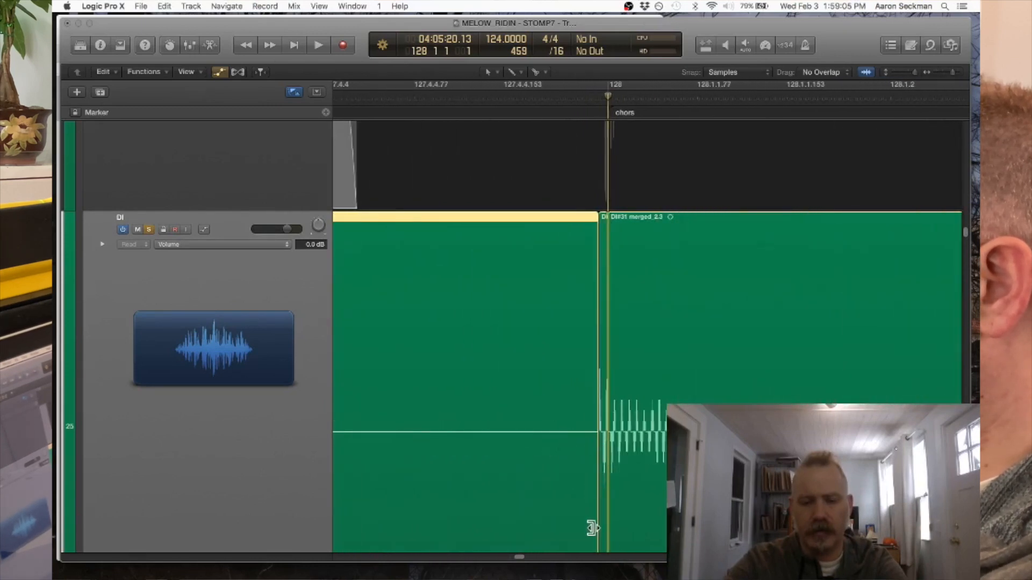
{"action": "left_click_drag", "start_coordinate": [591, 528], "coordinate": [456, 530]}
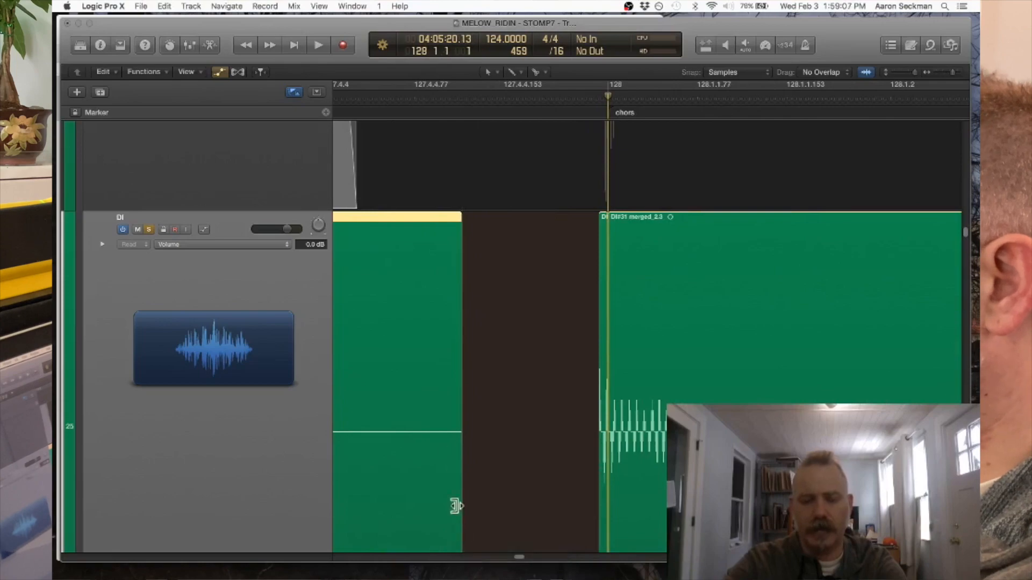
{"action": "scroll", "coordinate": [457, 396], "scroll_direction": "down", "scroll_amount": 10}
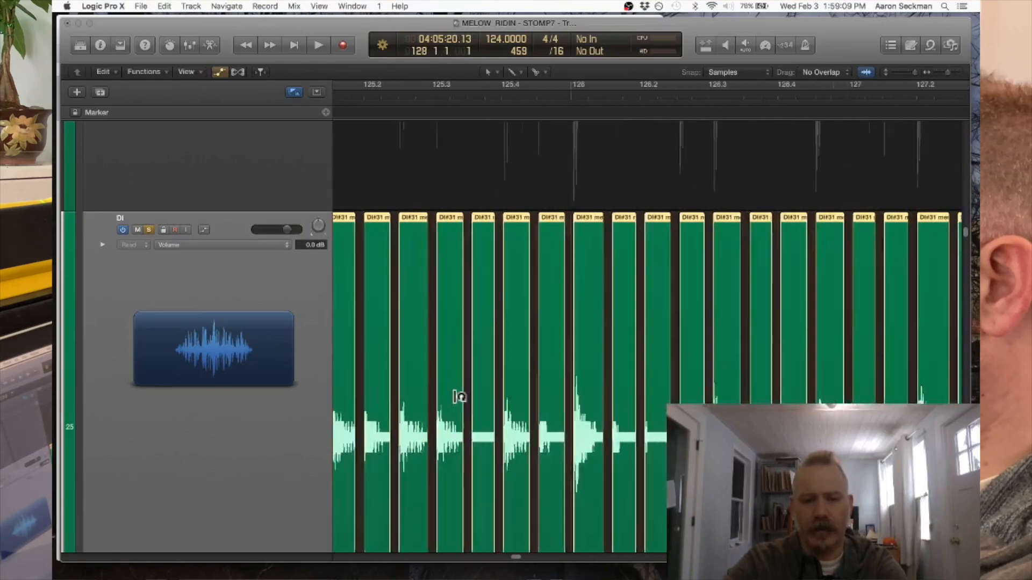
- Examine the gaps and hit decays across the verse 3 slices, from bar 128 back to bar 112
{"action": "scroll", "coordinate": [456, 396], "scroll_direction": "left", "scroll_amount": 15}
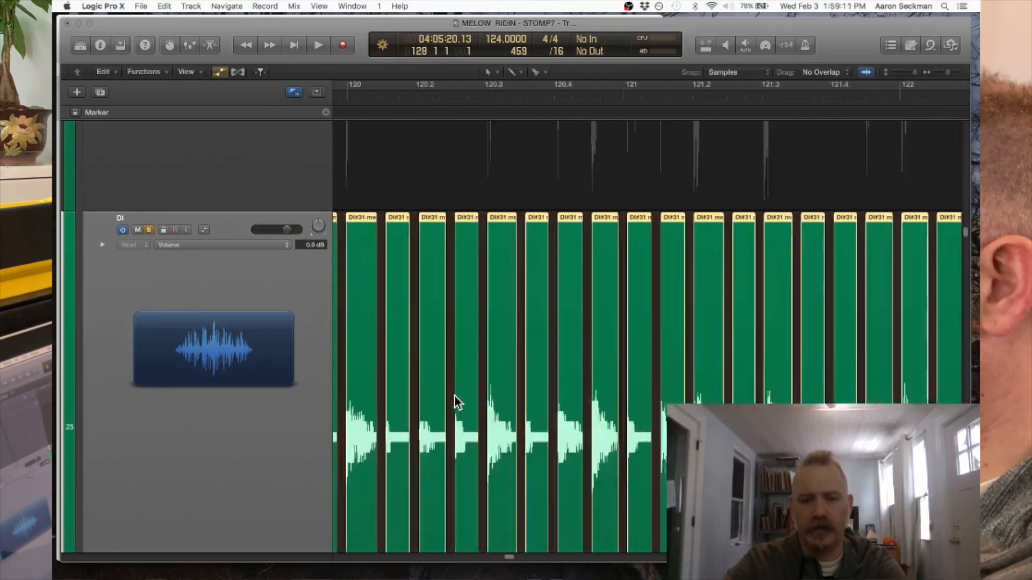
{"action": "scroll", "coordinate": [454, 397], "scroll_direction": "left", "scroll_amount": 14}
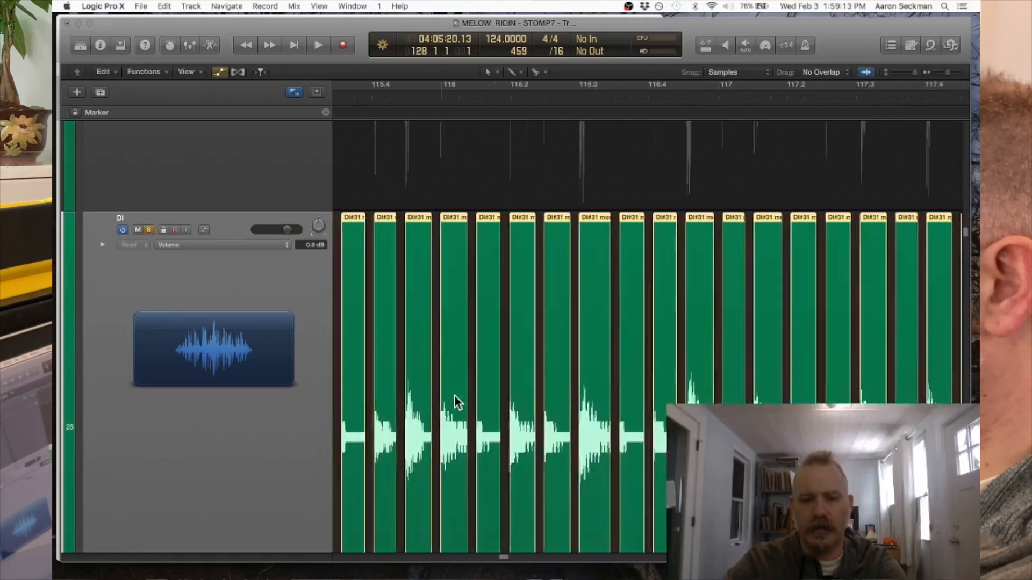
{"action": "scroll", "coordinate": [455, 402], "scroll_direction": "left", "scroll_amount": 8}
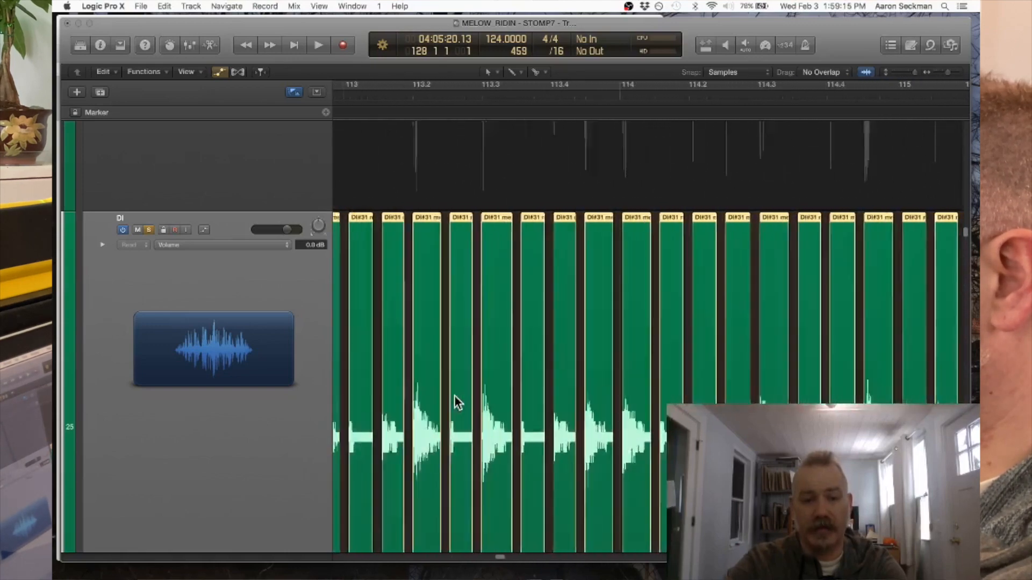
{"action": "scroll", "coordinate": [454, 402], "scroll_direction": "left", "scroll_amount": 7}
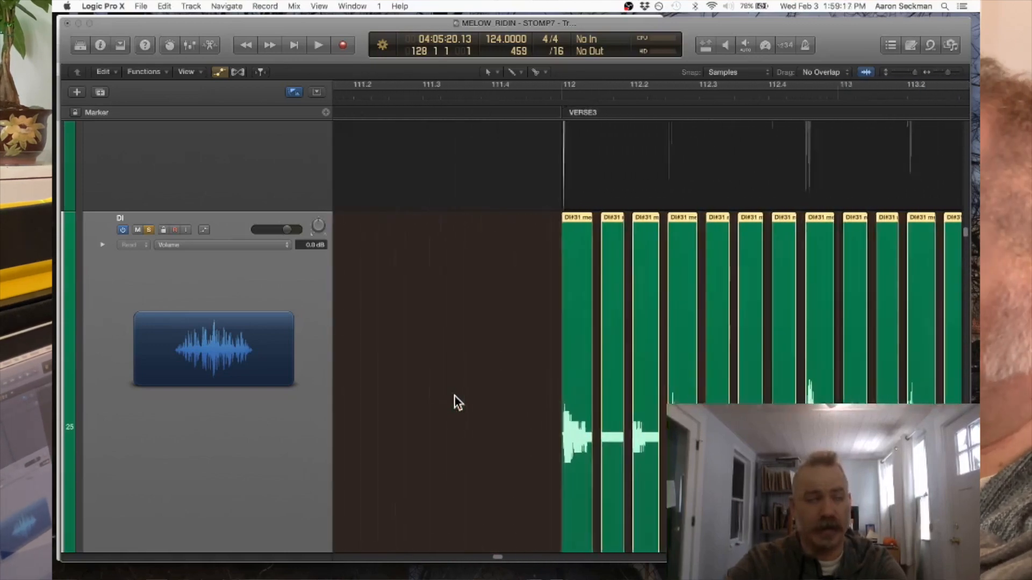
{"action": "scroll", "coordinate": [454, 395], "scroll_direction": "right", "scroll_amount": 2}
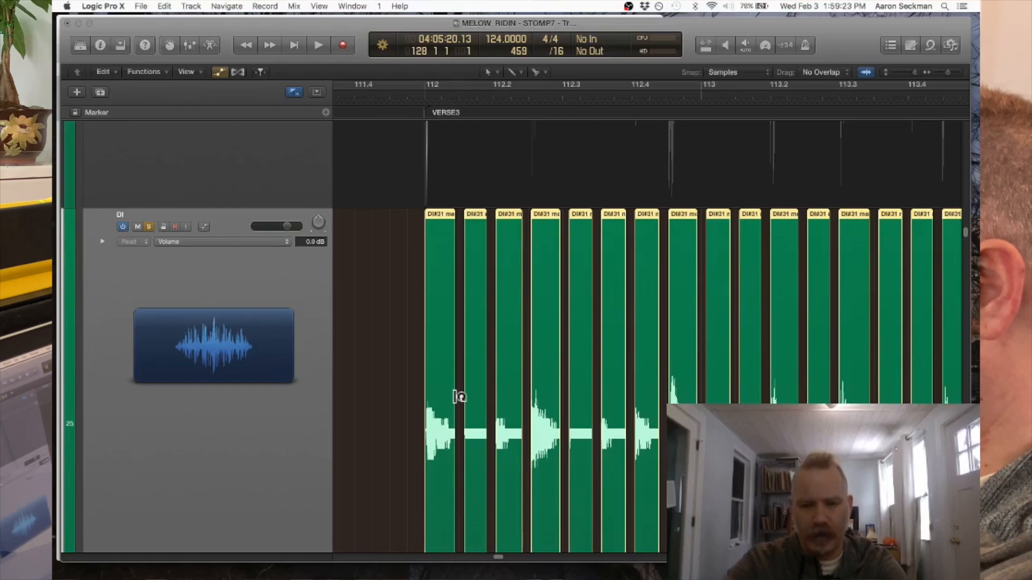
{"action": "key", "text": "super+Left"}
{"action": "key", "text": "super+Left"}
{"action": "key", "text": "super+Left"}
{"action": "key", "text": "super+Left"}
{"action": "key", "text": "super+Right"}
{"action": "key", "text": "super+Right"}
{"action": "key", "text": "super+Right"}
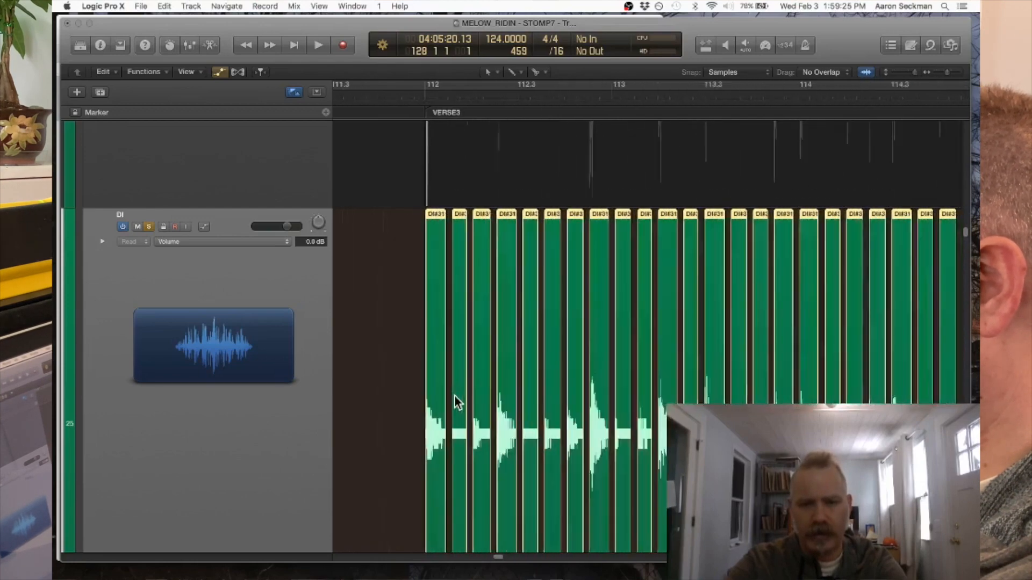
{"action": "key", "text": "super+Right"}
{"action": "key", "text": "super+Left"}
{"action": "key", "text": "super+Left"}
{"action": "key", "text": "super+Left"}
{"action": "key", "text": "super+Left"}
{"action": "key", "text": "super+Left"}
{"action": "key", "text": "super+Left"}
{"action": "key", "text": "super+Left"}
{"action": "key", "text": "super+Left"}
{"action": "key", "text": "super+Left"}
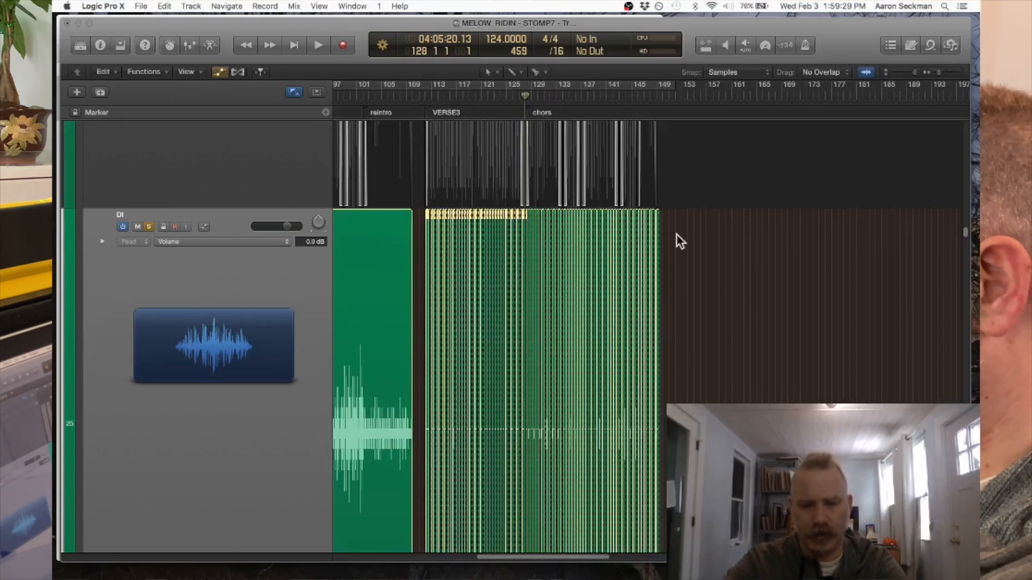
- Select all DI slices of verse 3 and the chorus and quantize their positions to 1/8 Note in the event list
{"action": "left_click_drag", "start_coordinate": [676, 234], "coordinate": [420, 227]}
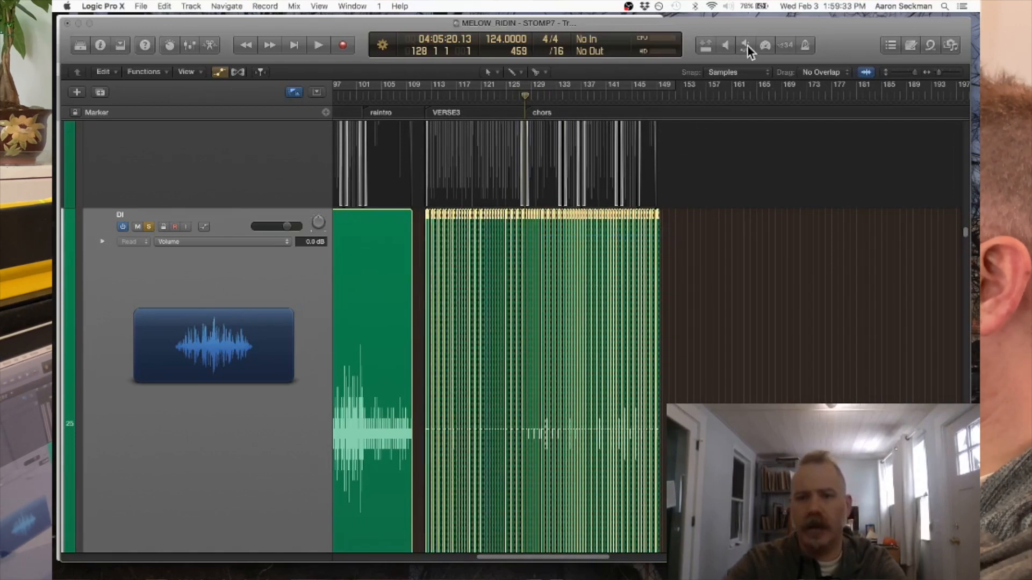
{"action": "left_click", "coordinate": [891, 42]}
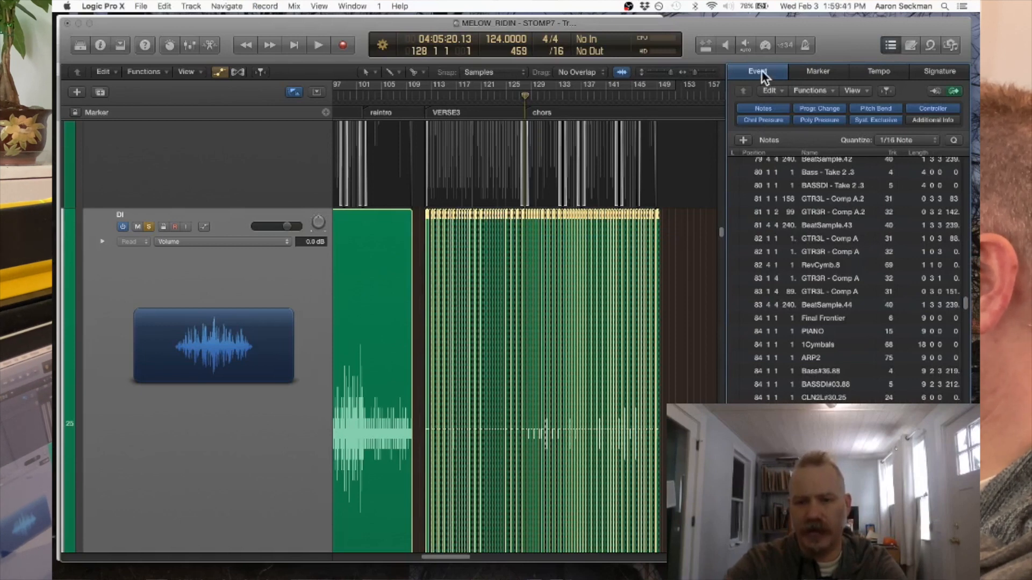
{"action": "left_click", "coordinate": [907, 139]}
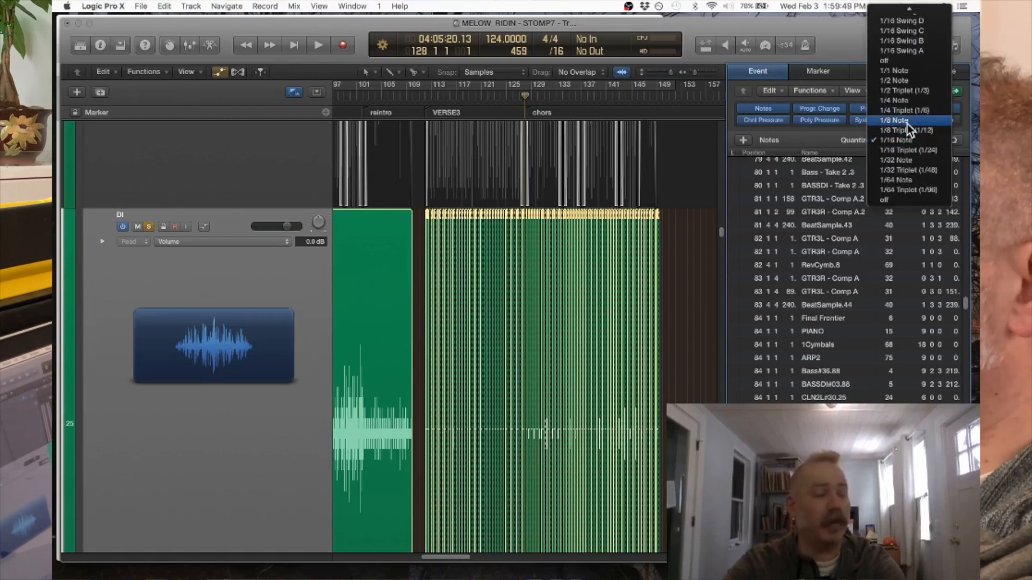
{"action": "left_click", "coordinate": [907, 123]}
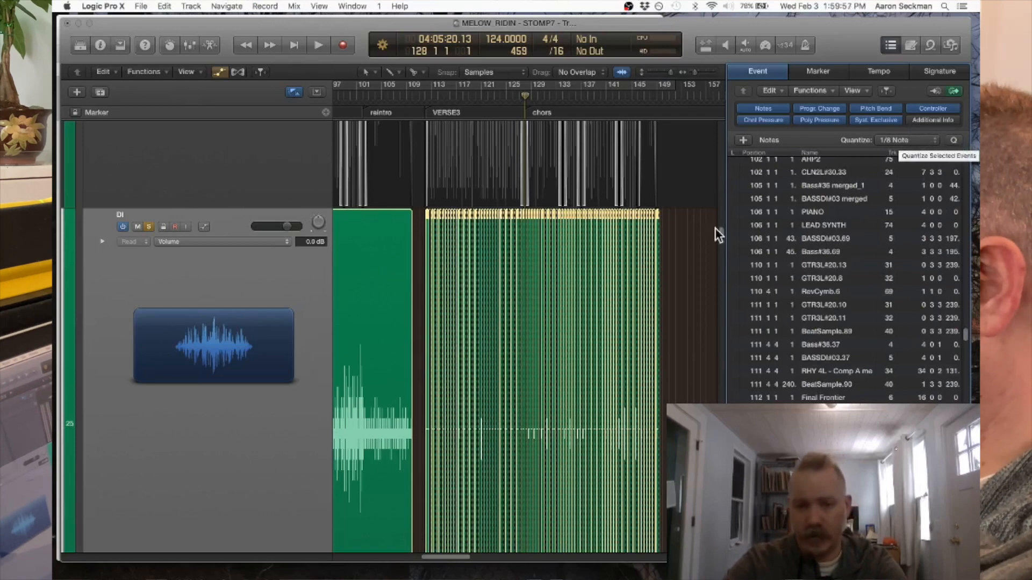
- Examine how the quantized slices line up with the start of verse 3 at bar 112, and hide the event list
{"action": "key", "text": "super+Right"}
{"action": "key", "text": "super+Right"}
{"action": "key", "text": "super+Right"}
{"action": "key", "text": "super+Right"}
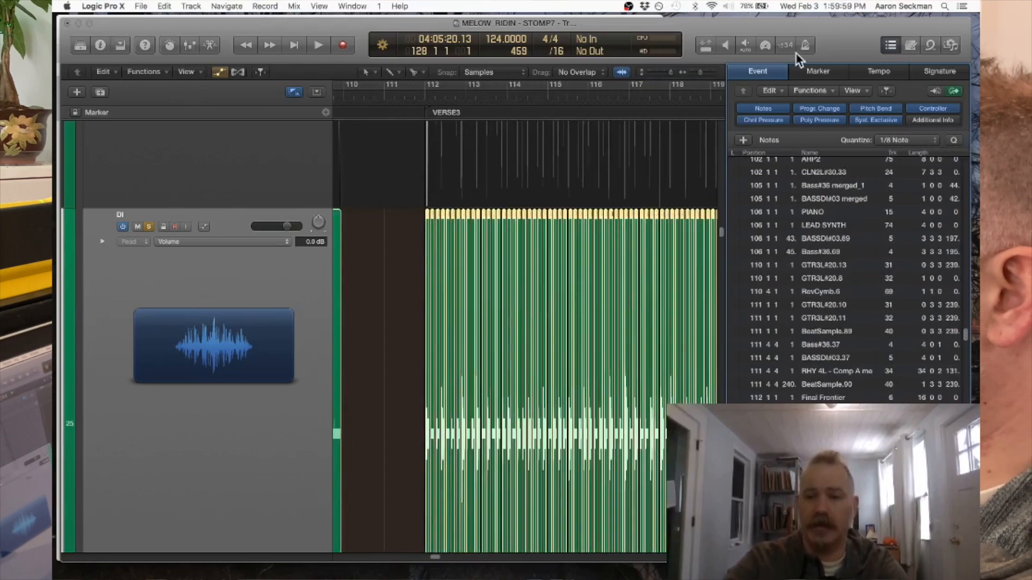
{"action": "key", "text": "super+Right"}
{"action": "key", "text": "super+Right"}
{"action": "key", "text": "super+Right"}
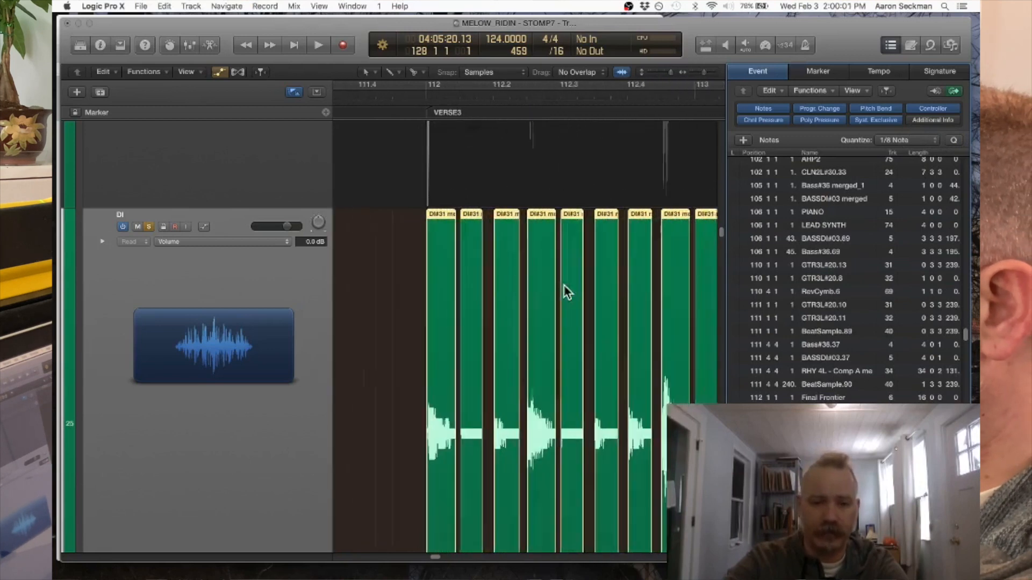
{"action": "key", "text": "super+Right"}
{"action": "key", "text": "super+Right"}
{"action": "key", "text": "super+Right"}
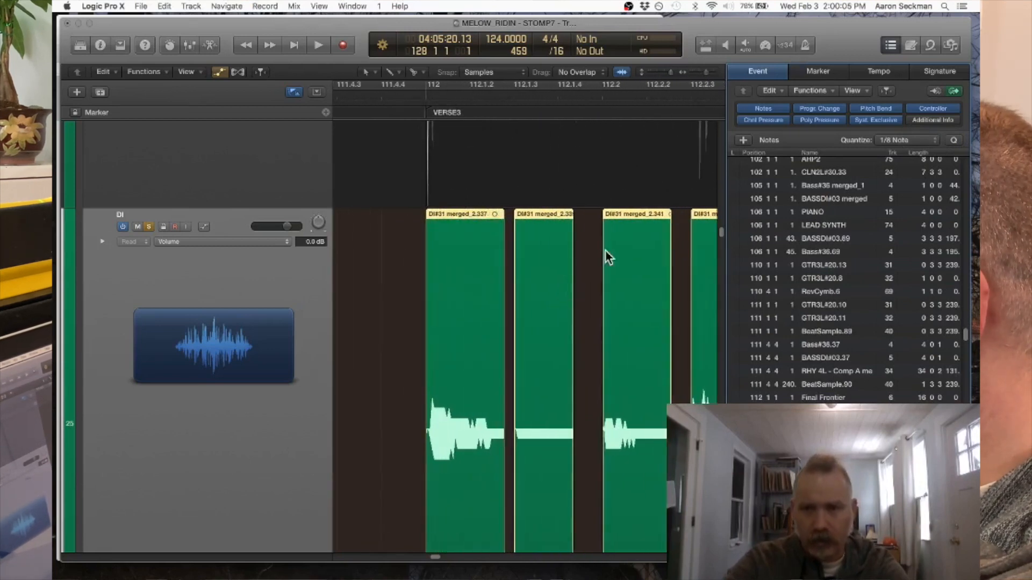
{"action": "left_click", "coordinate": [892, 43]}
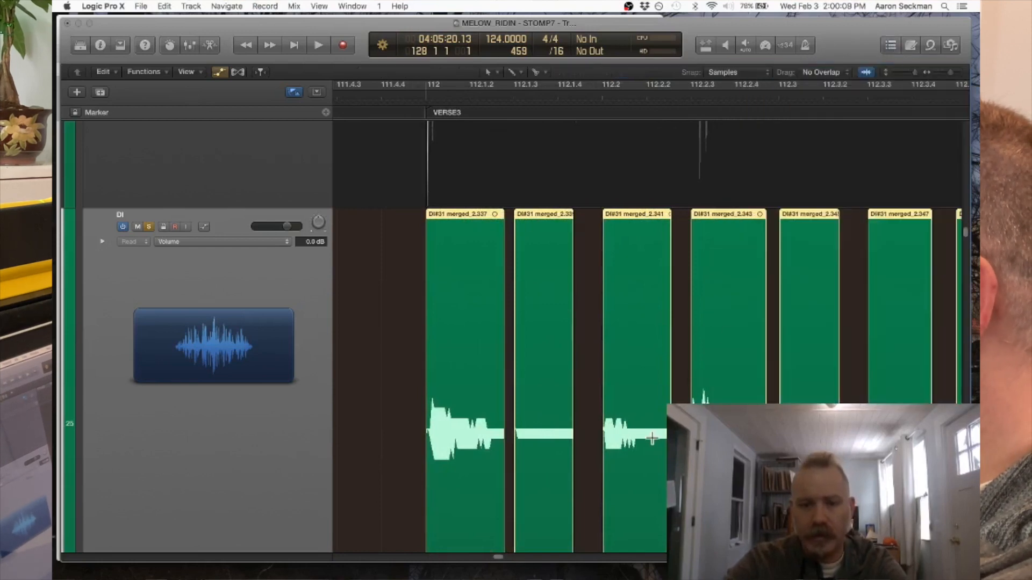
{"action": "key", "text": "super+Right"}
{"action": "key", "text": "super+Right"}
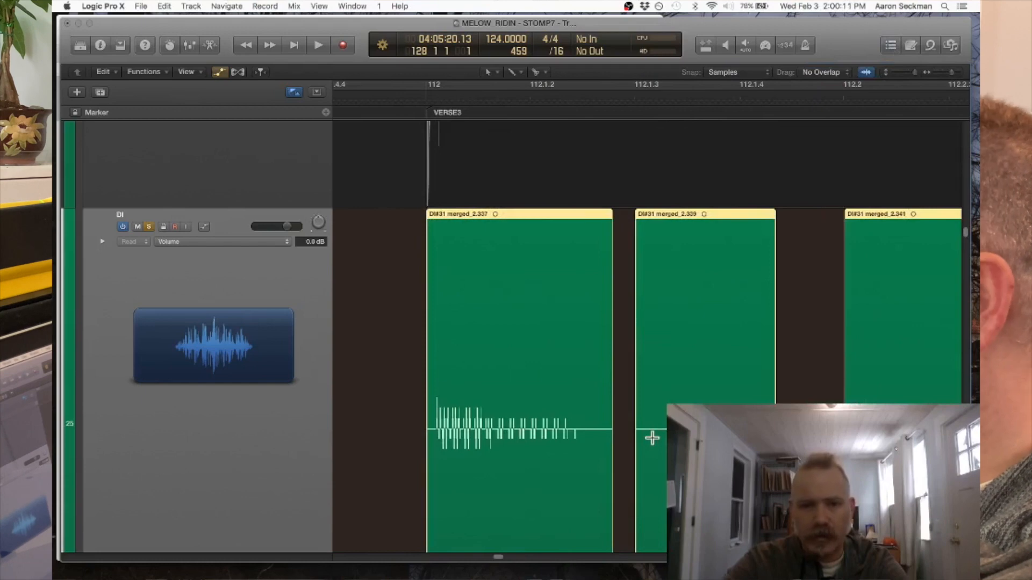
{"action": "key", "text": "super+Left"}
{"action": "key", "text": "super+Left"}
{"action": "key", "text": "super+Left"}
{"action": "left_click", "coordinate": [318, 6]}
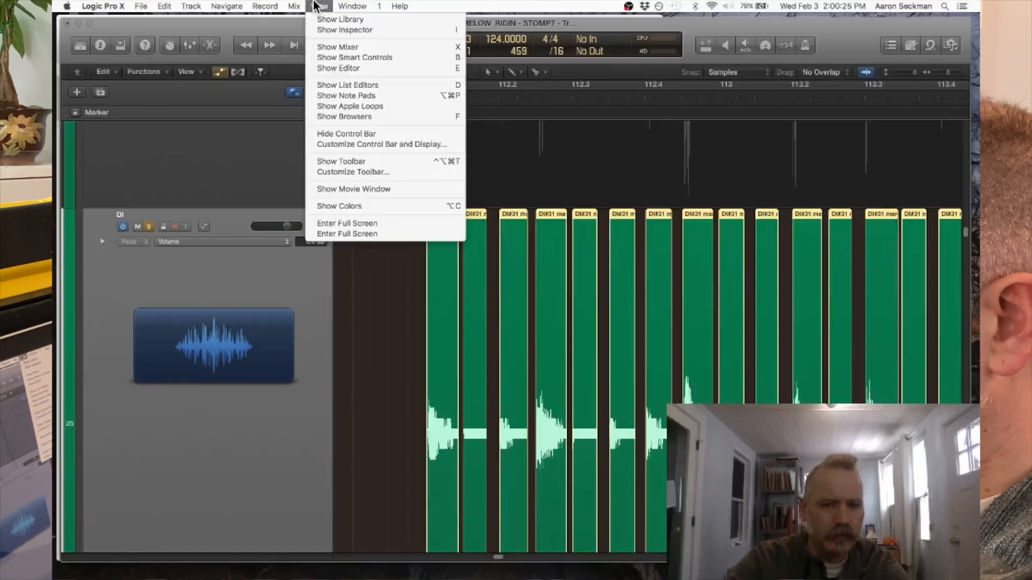
{"action": "left_click", "coordinate": [319, 6]}
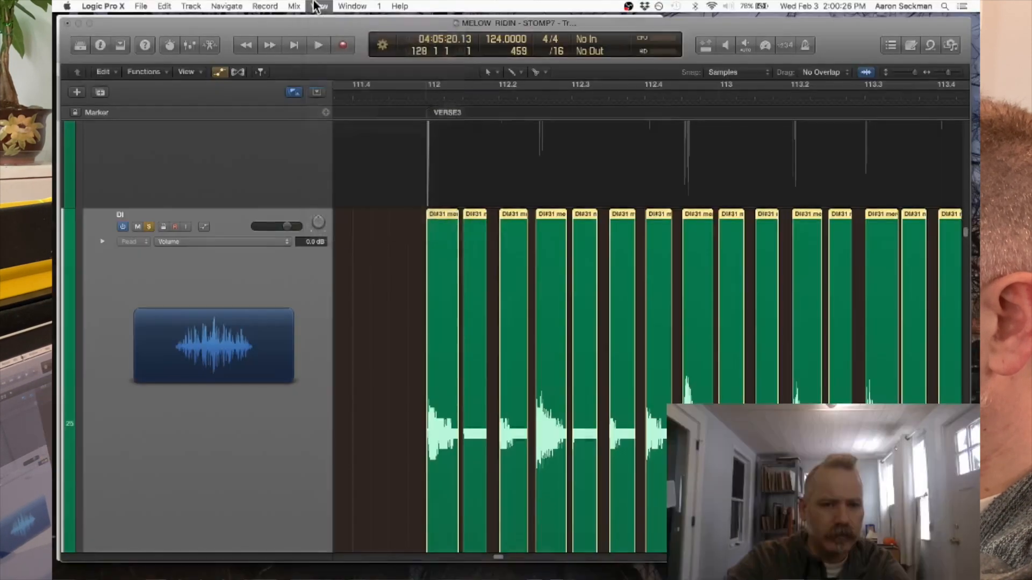
{"action": "left_click", "coordinate": [187, 72]}
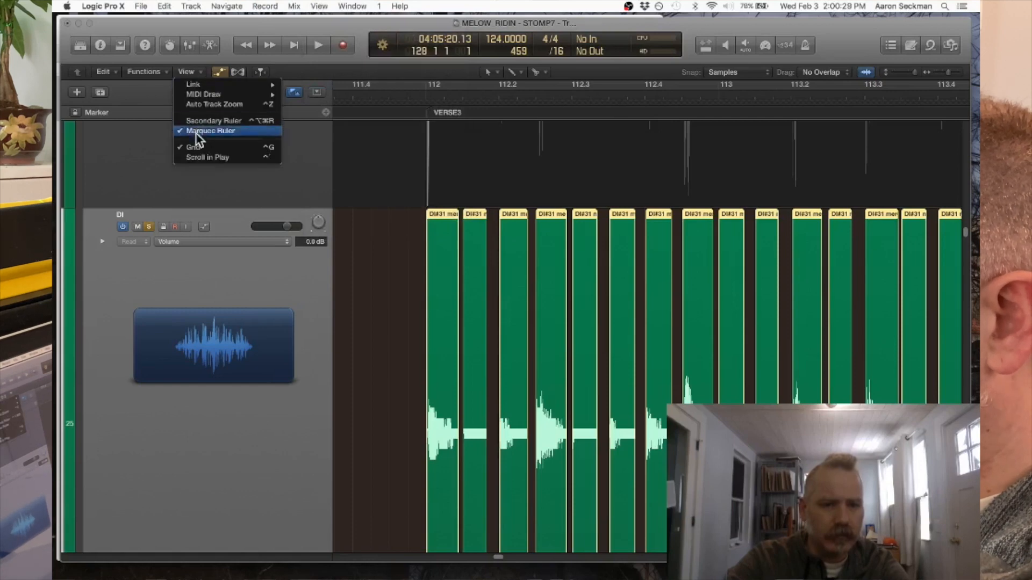
{"action": "left_click", "coordinate": [382, 261]}
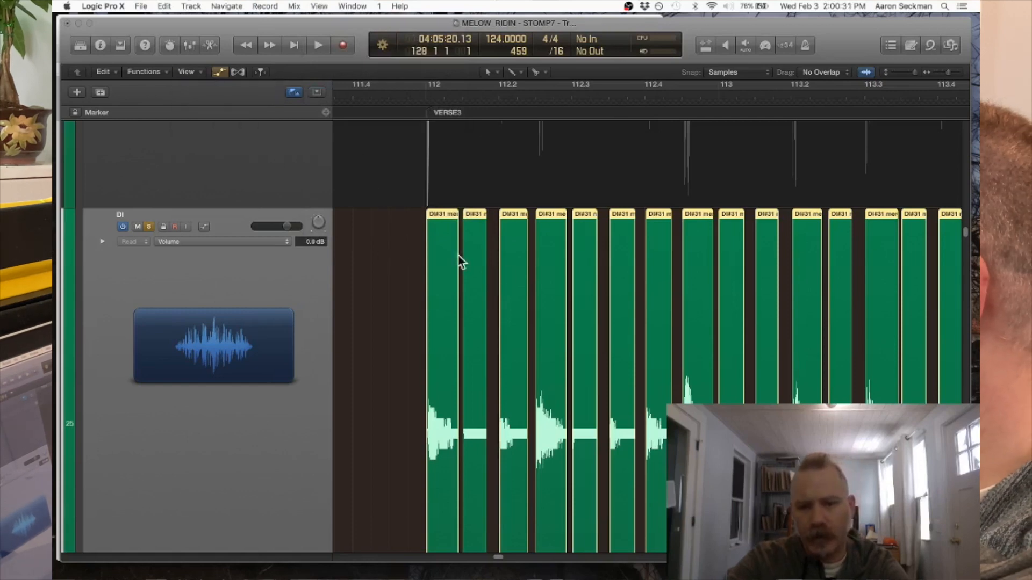
- Examine the slice starts against the beat divisions in bars 112 and 113, both close up and in overview
{"action": "key", "text": "super+Right"}
{"action": "key", "text": "super+Right"}
{"action": "key", "text": "super+Right"}
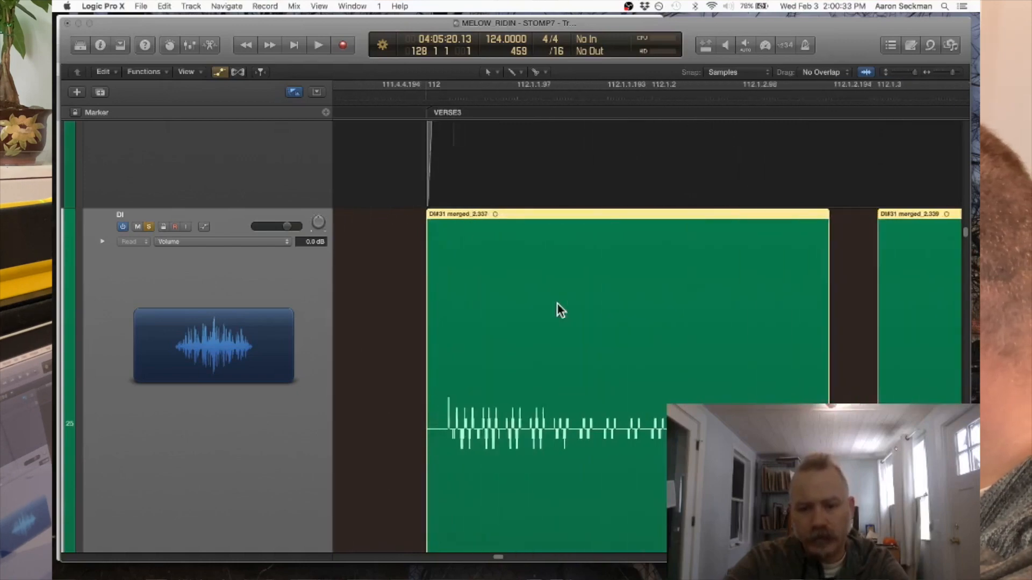
{"action": "key", "text": "super+Left"}
{"action": "key", "text": "super+Left"}
{"action": "key", "text": "super+Left"}
{"action": "key", "text": "super+Left"}
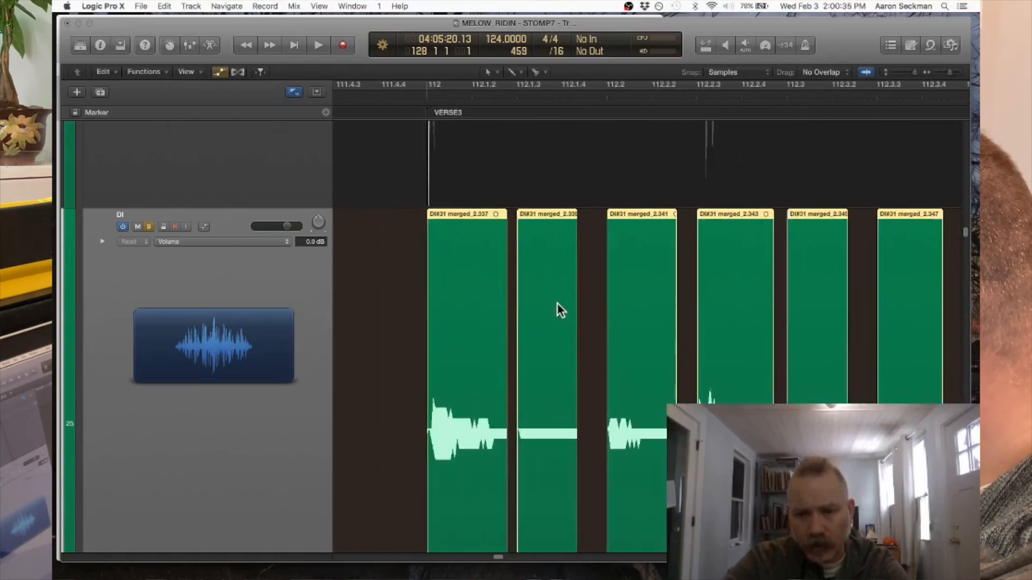
{"action": "key", "text": "super+Right"}
{"action": "key", "text": "super+Right"}
{"action": "key", "text": "super+Right"}
{"action": "key", "text": "super+Right"}
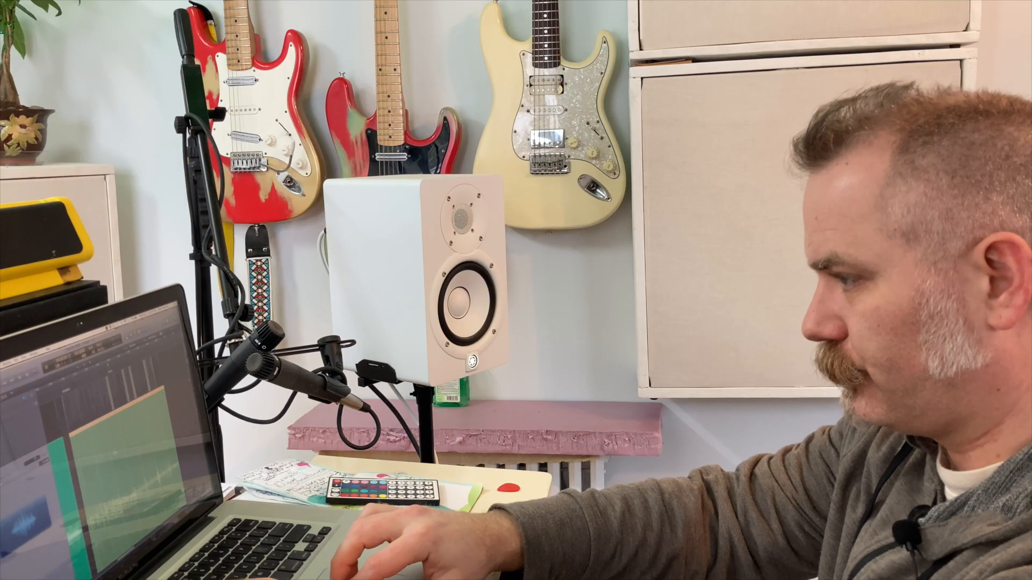
{"action": "key", "text": "super+Left"}
{"action": "key", "text": "super+Left"}
{"action": "key", "text": "super+Left"}
{"action": "key", "text": "super+Left"}
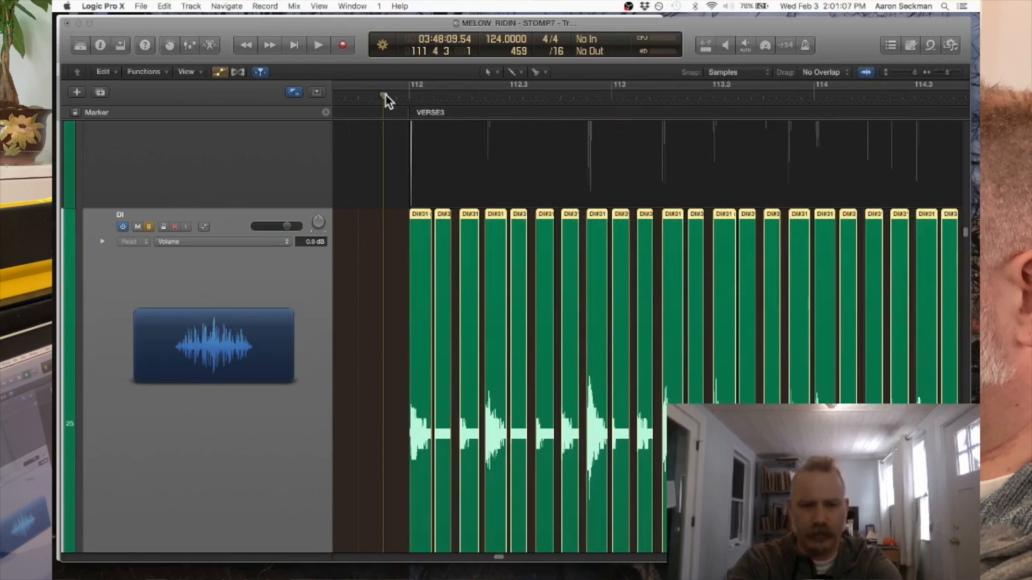
- Play the DI track from just before verse 3 and examine the slice boundaries after bar 128, especially the join at 128.3
{"action": "key", "text": "space"}
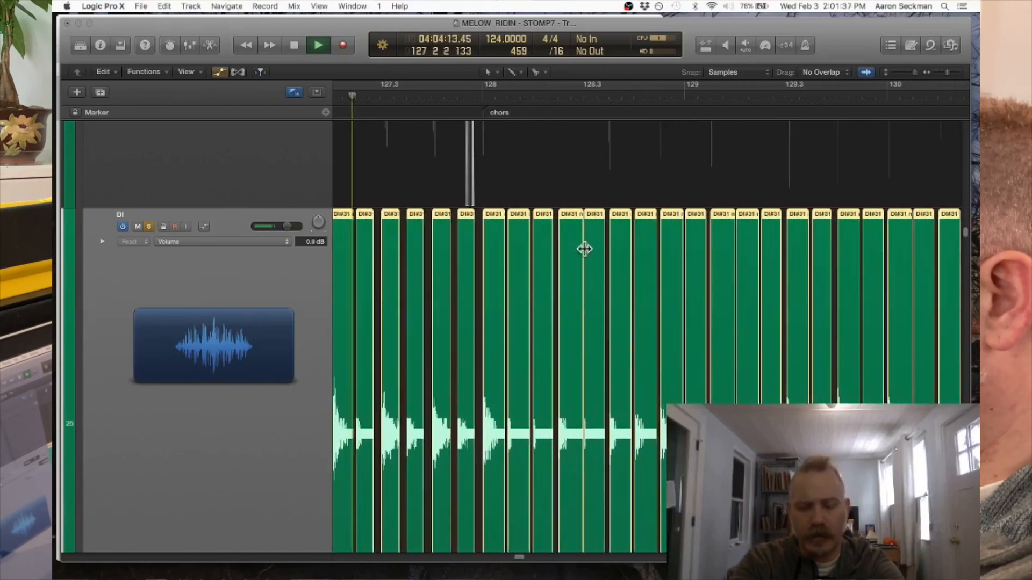
{"action": "key", "text": "super+Right"}
{"action": "key", "text": "super+Right"}
{"action": "key", "text": "super+Right"}
{"action": "key", "text": "super+Right"}
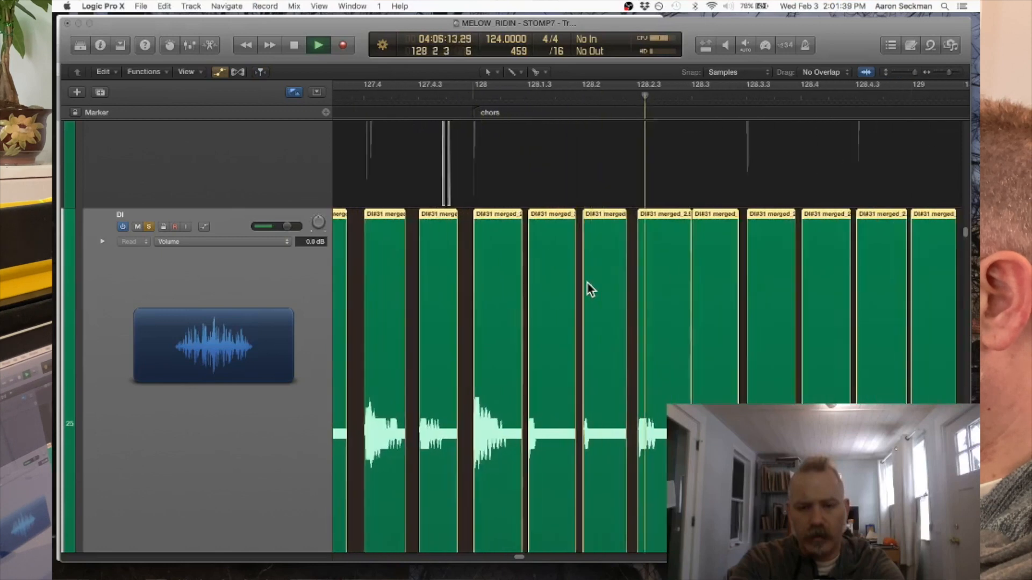
{"action": "key", "text": "super+Right"}
{"action": "key", "text": "super+Right"}
{"action": "key", "text": "super+Right"}
{"action": "key", "text": "super+Right"}
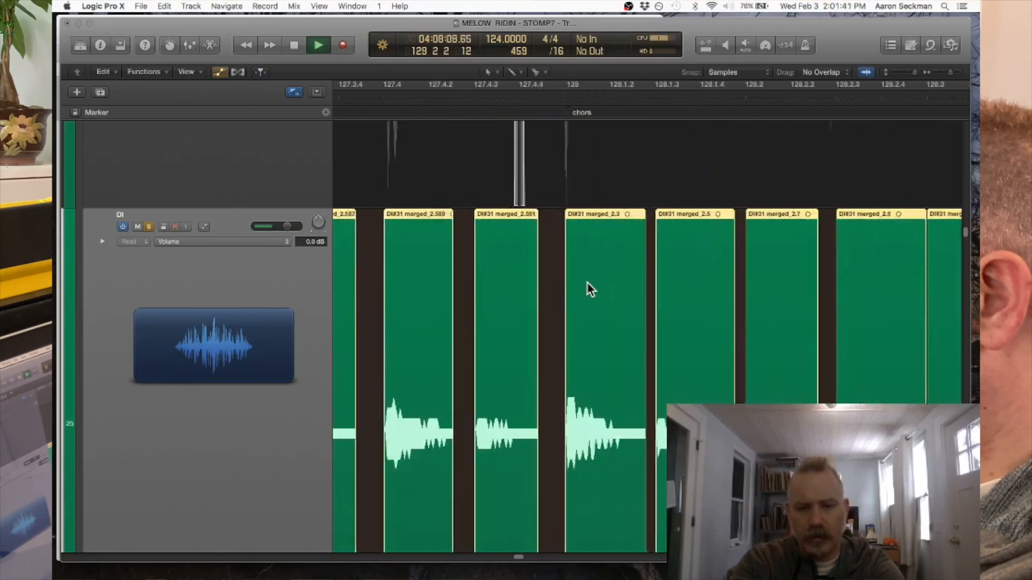
{"action": "key", "text": "super+Right"}
{"action": "key", "text": "super+Right"}
{"action": "key", "text": "super+Right"}
{"action": "key", "text": "super+Right"}
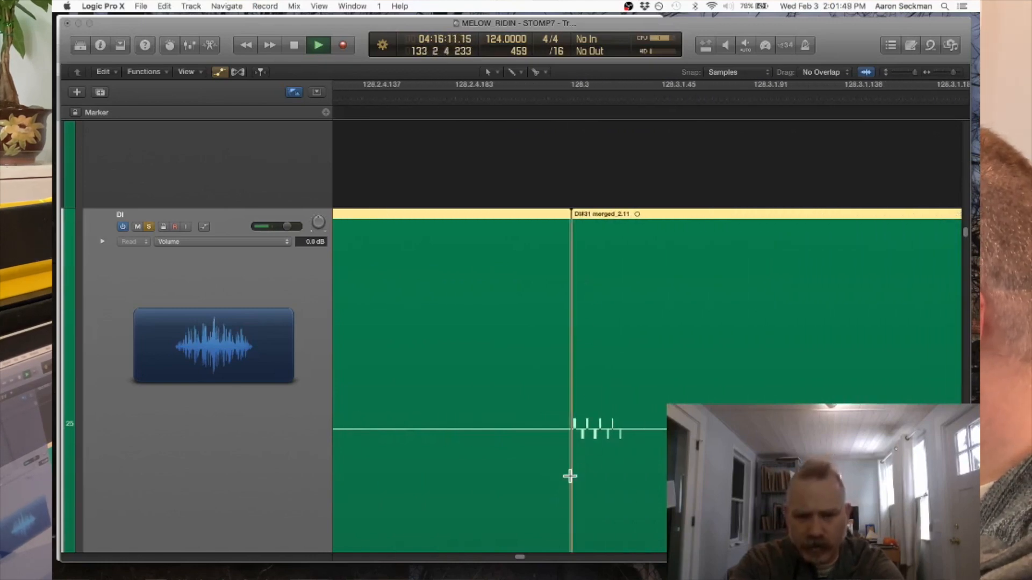
{"action": "key", "text": "super+Right"}
{"action": "key", "text": "super+Right"}
{"action": "key", "text": "super+Right"}
{"action": "key", "text": "super+Right"}
{"action": "key", "text": "super+Right"}
{"action": "key", "text": "super+Right"}
{"action": "key", "text": "super+Left"}
{"action": "key", "text": "super+Left"}
{"action": "key", "text": "super+Left"}
{"action": "key", "text": "super+Left"}
{"action": "key", "text": "super+Left"}
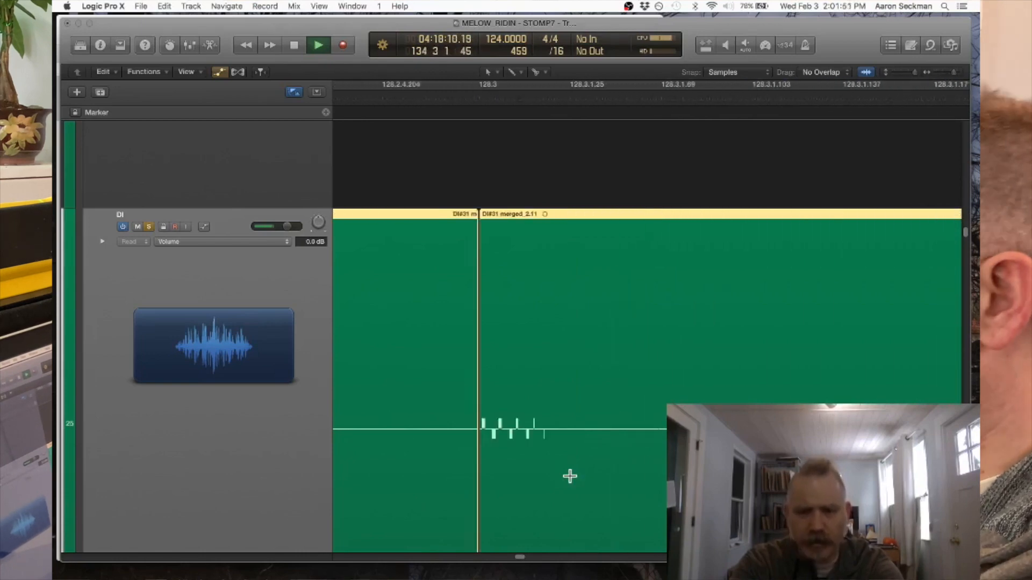
- Examine the quantized chorus slices from bar 132 to bar 139 during playback, checking their spacing and gaps
{"action": "key", "text": "super+Left"}
{"action": "key", "text": "super+Left"}
{"action": "key", "text": "super+Left"}
{"action": "key", "text": "super+Left"}
{"action": "key", "text": "super+Left"}
{"action": "key", "text": "super+Left"}
{"action": "key", "text": "super+Left"}
{"action": "key", "text": "super+Left"}
{"action": "key", "text": "super+Left"}
{"action": "key", "text": "super+Left"}
{"action": "key", "text": "super+Left"}
{"action": "key", "text": "super+Left"}
{"action": "key", "text": "super+Right"}
{"action": "key", "text": "super+Right"}
{"action": "key", "text": "super+Right"}
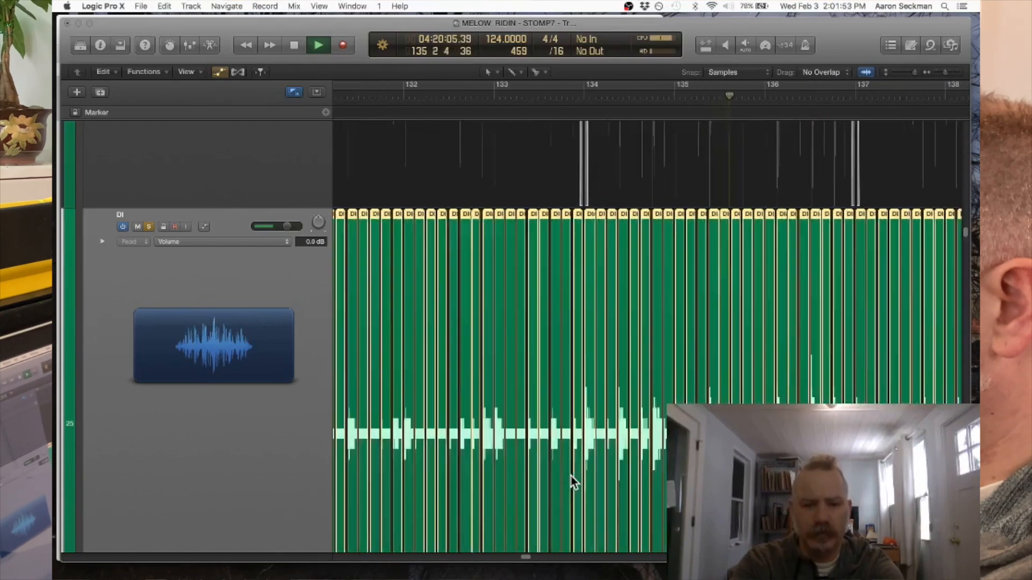
{"action": "key", "text": "super+Right"}
{"action": "key", "text": "super+Right"}
{"action": "key", "text": "super+Right"}
{"action": "key", "text": "super+Right"}
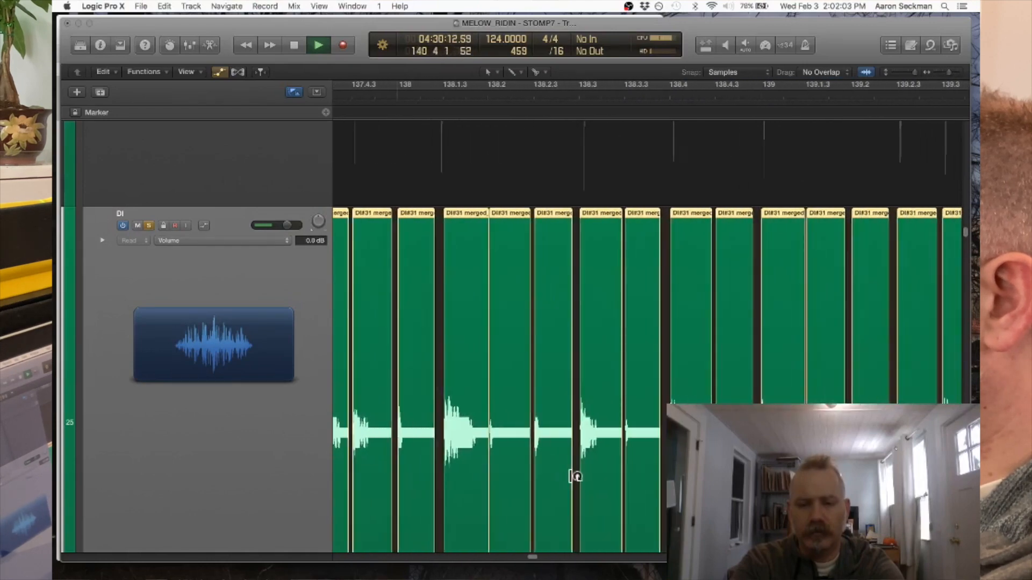
{"action": "key", "text": "super+Left"}
{"action": "key", "text": "super+Left"}
{"action": "key", "text": "super+Left"}
{"action": "key", "text": "super+Left"}
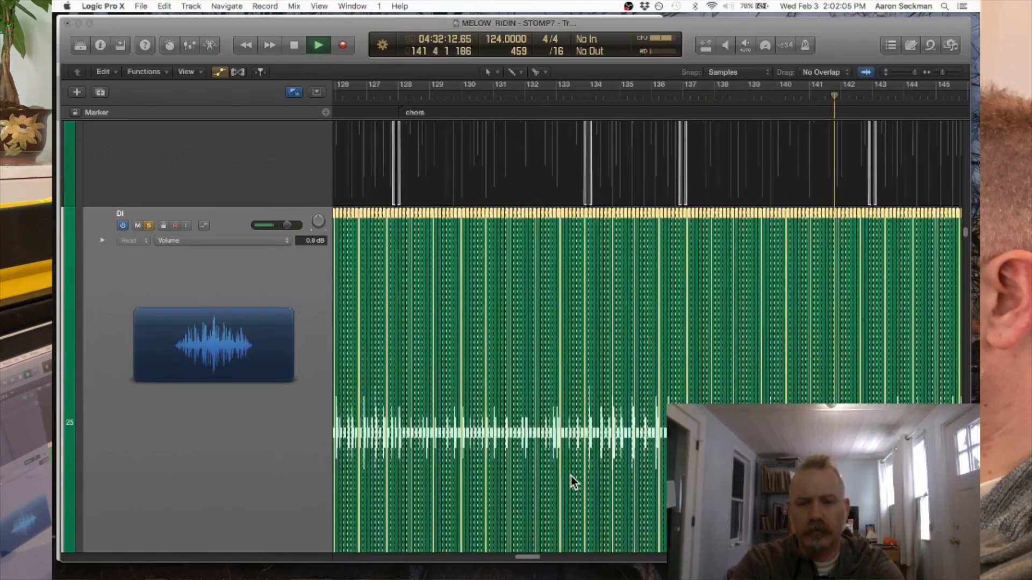
- Examine the quantized slices from verse 3 through the last chorus slices before bar 149 during playback, and stop playback
{"action": "key", "text": "super+Left"}
{"action": "key", "text": "super+Left"}
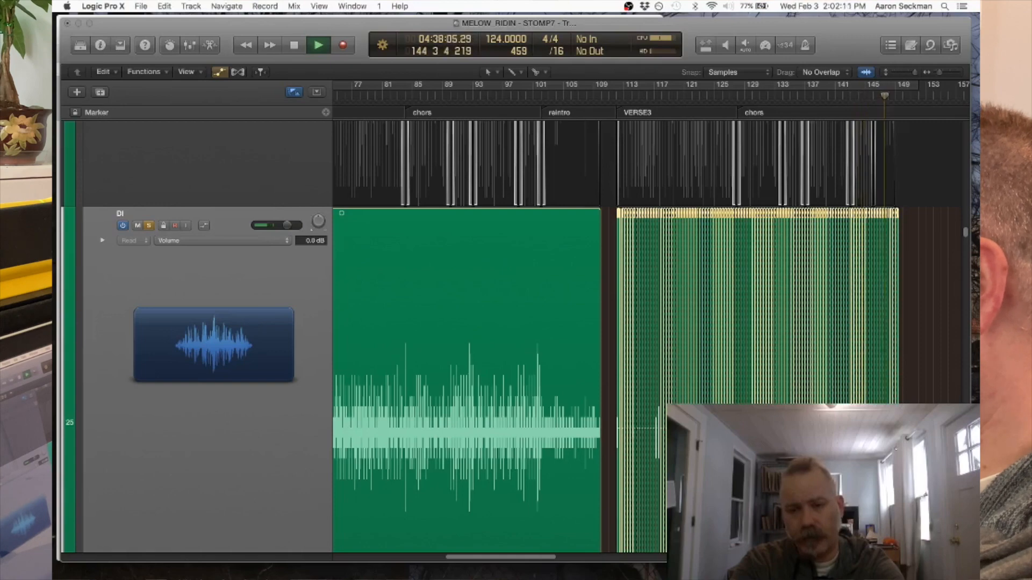
{"action": "key", "text": "super+Right"}
{"action": "key", "text": "super+Right"}
{"action": "key", "text": "super+Right"}
{"action": "key", "text": "super+Right"}
{"action": "key", "text": "super+Right"}
{"action": "key", "text": "super+Right"}
{"action": "scroll", "coordinate": [788, 404], "scroll_direction": "right", "scroll_amount": 20}
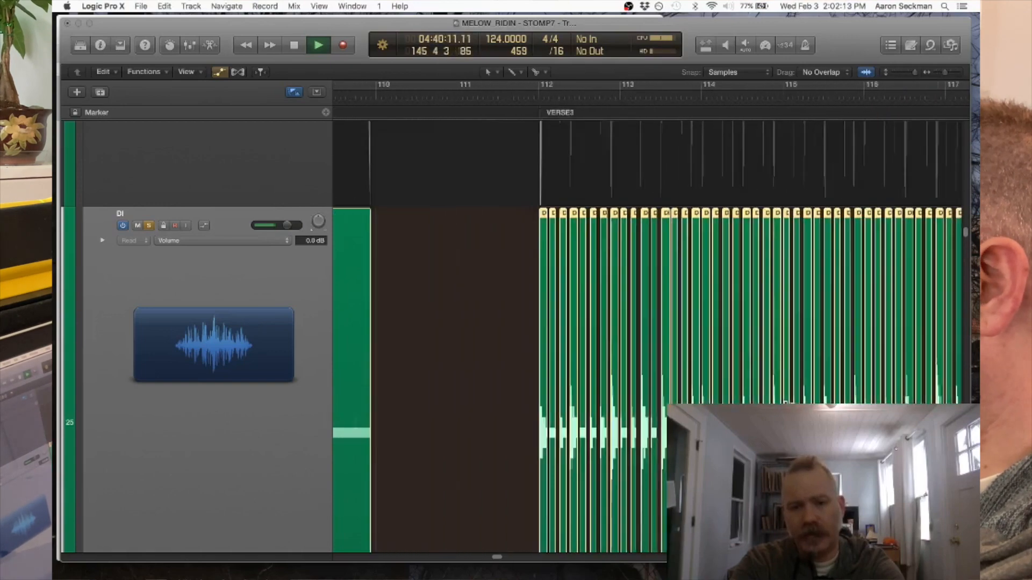
{"action": "scroll", "coordinate": [788, 403], "scroll_direction": "right", "scroll_amount": 20}
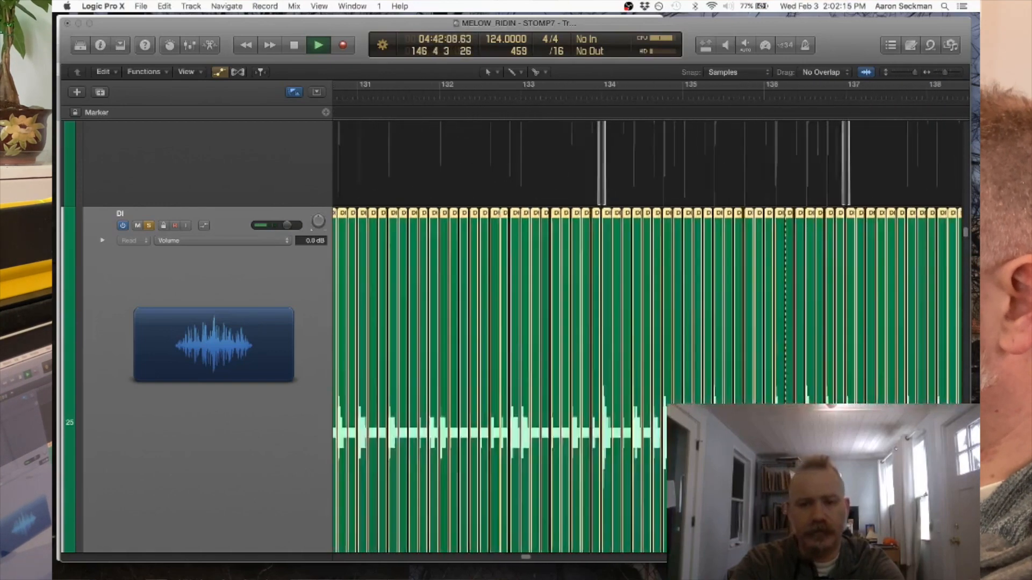
{"action": "scroll", "coordinate": [788, 403], "scroll_direction": "right", "scroll_amount": 4}
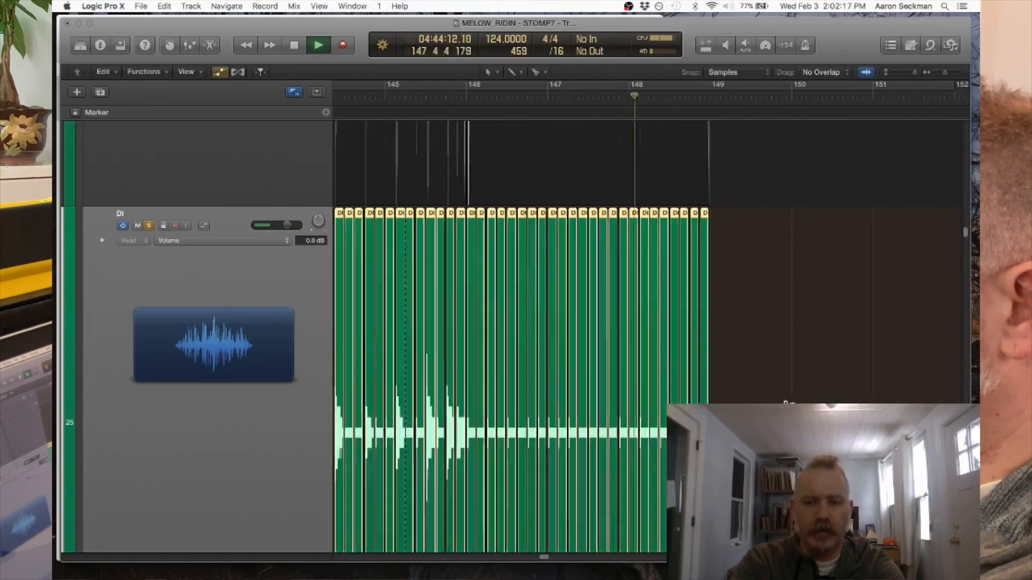
{"action": "key", "text": "space"}
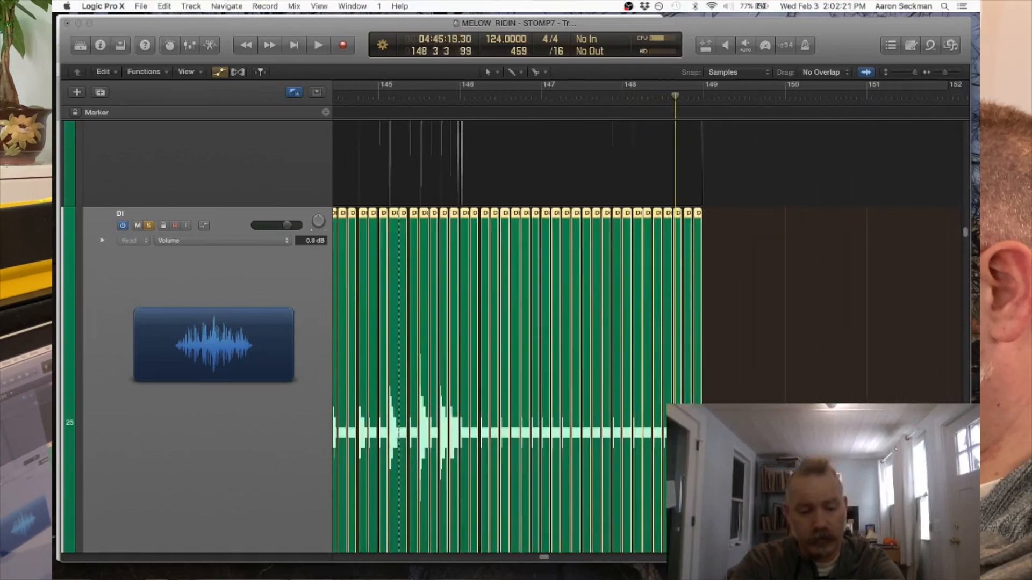
- Check the last chorus slices close up and undo the quantization of the DI slices
{"action": "key", "text": "super+Right"}
{"action": "key", "text": "super+Right"}
{"action": "key", "text": "super+Right"}
{"action": "key", "text": "super+Right"}
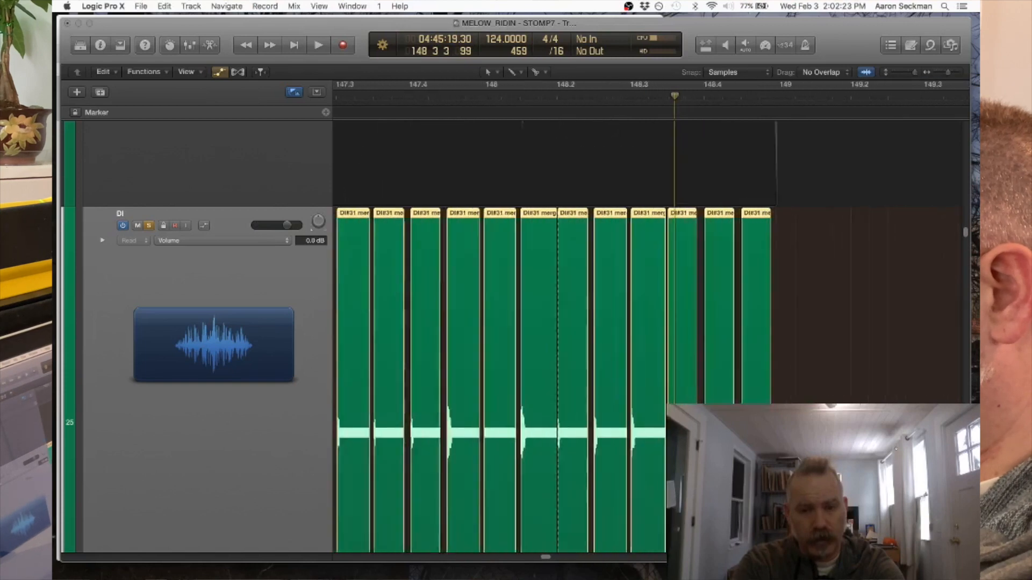
{"action": "key", "text": "super+z"}
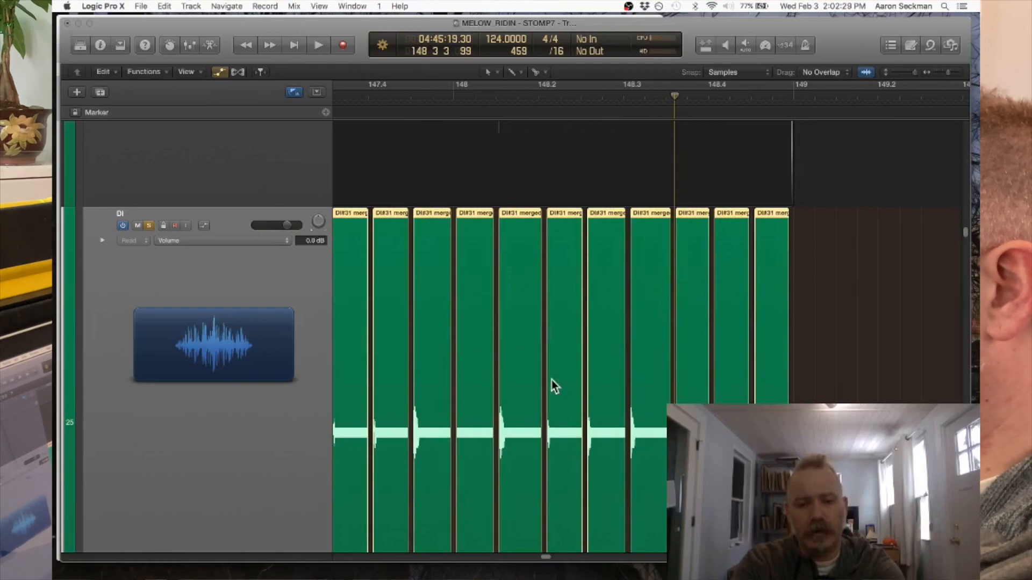
- Select only the verse 3 slices on the DI track, from bar 112 up to the chorus start at bar 128
{"action": "key", "text": "super+Left"}
{"action": "key", "text": "super+Left"}
{"action": "key", "text": "super+Left"}
{"action": "key", "text": "super+Left"}
{"action": "key", "text": "super+Left"}
{"action": "key", "text": "super+Left"}
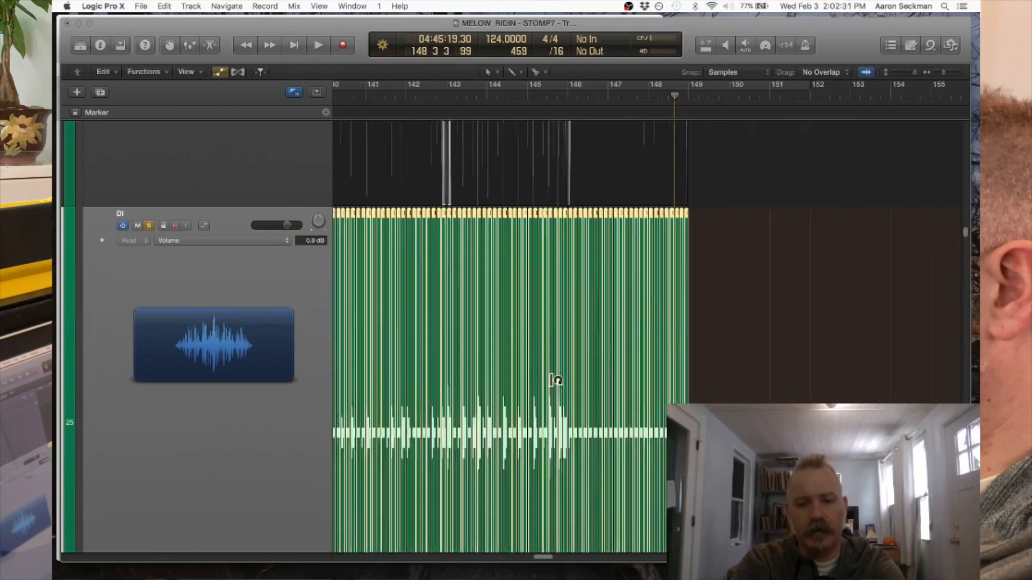
{"action": "key", "text": "super+Left"}
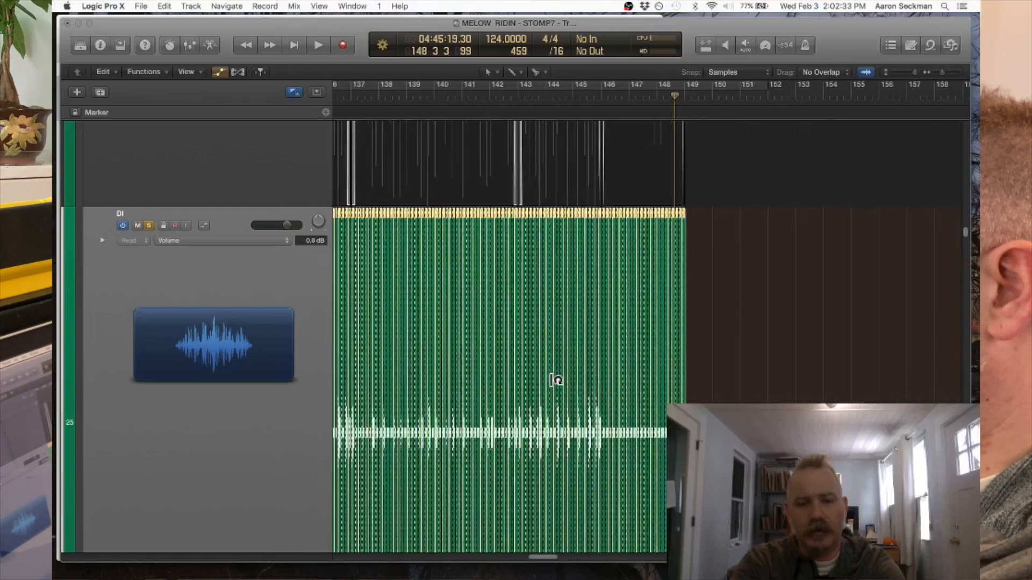
{"action": "key", "text": "super+Left"}
{"action": "key", "text": "super+Left"}
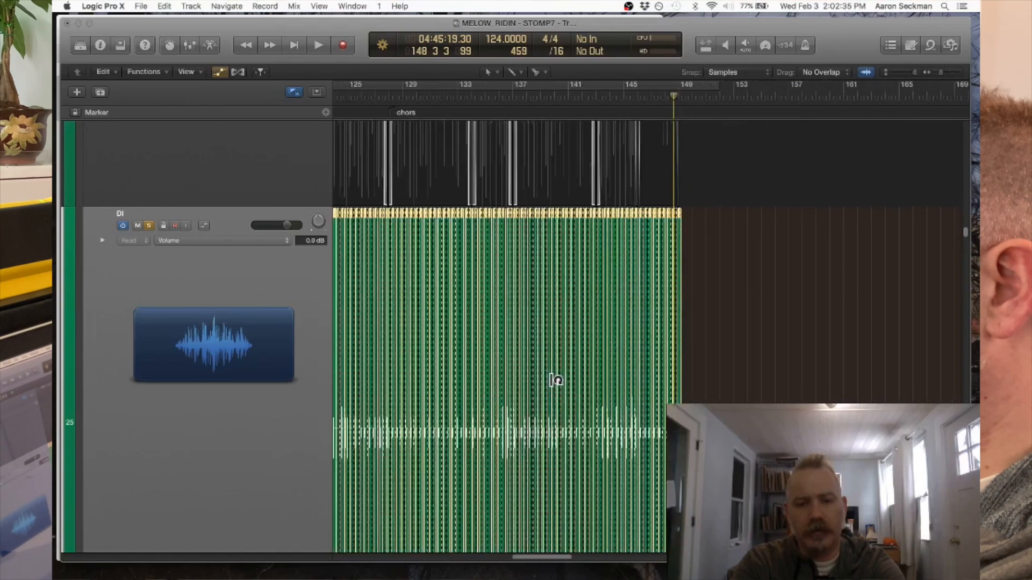
{"action": "scroll", "coordinate": [556, 381], "scroll_direction": "down", "scroll_amount": 3}
{"action": "scroll", "coordinate": [556, 381], "scroll_direction": "up", "scroll_amount": 2}
{"action": "scroll", "coordinate": [556, 380], "scroll_direction": "left", "scroll_amount": 3}
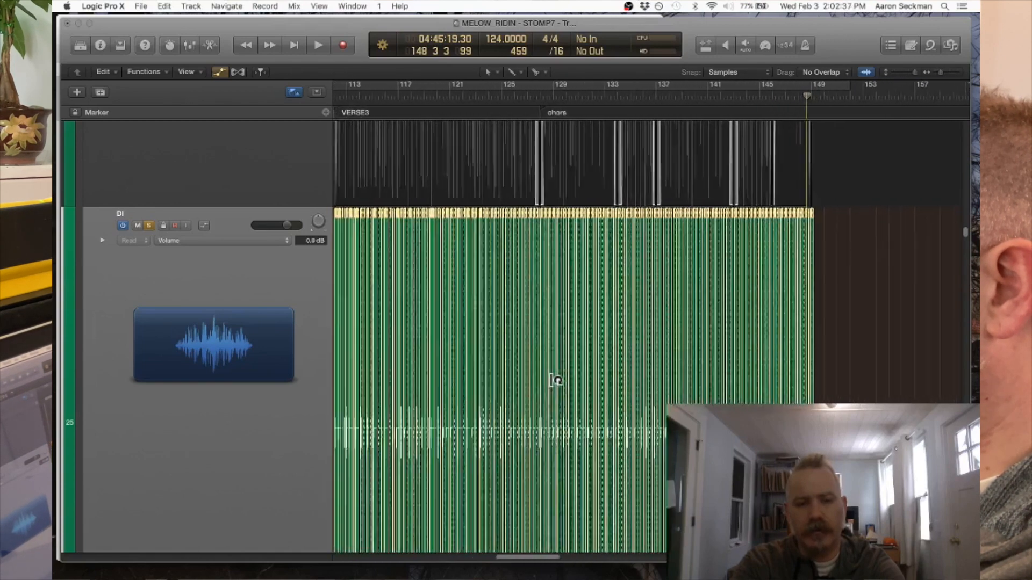
{"action": "scroll", "coordinate": [557, 380], "scroll_direction": "left", "scroll_amount": 1}
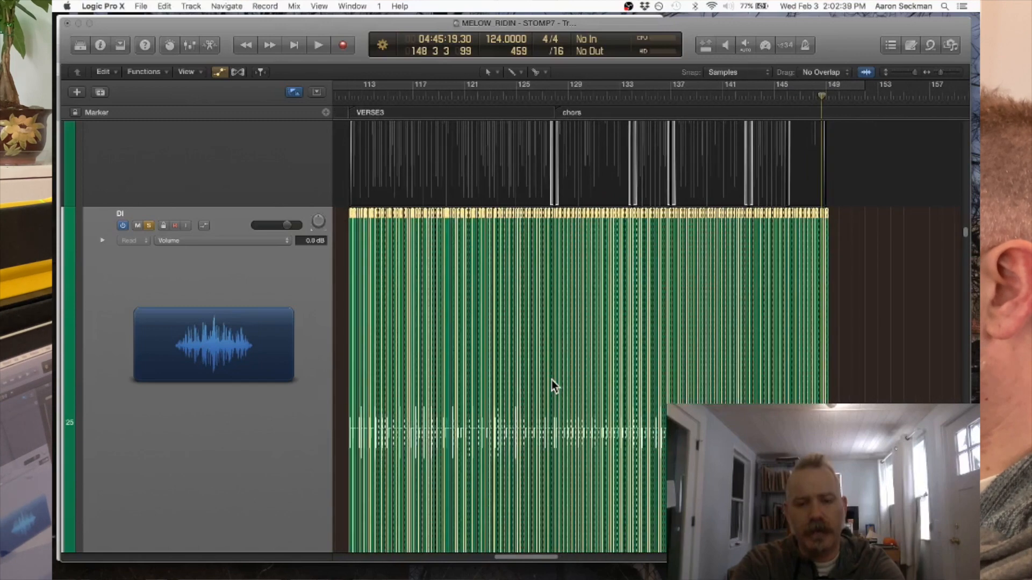
{"action": "left_click", "coordinate": [342, 215]}
{"action": "left_click_drag", "start_coordinate": [341, 215], "coordinate": [560, 229]}
{"action": "key", "text": "super+Right"}
{"action": "key", "text": "super+Right"}
{"action": "key", "text": "super+Right"}
{"action": "key", "text": "super+Right"}
{"action": "key", "text": "super+Right"}
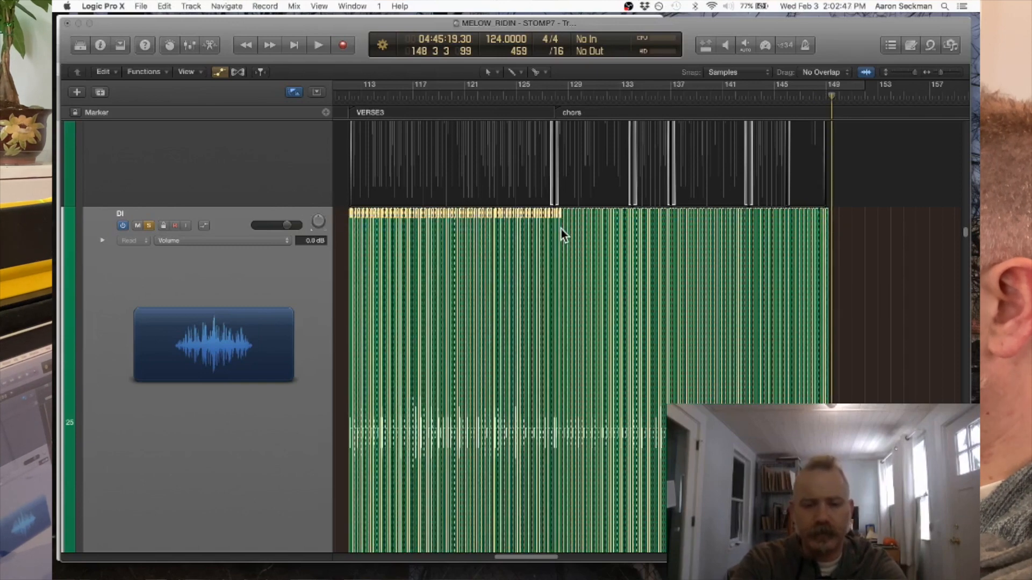
{"action": "scroll", "coordinate": [560, 229], "scroll_direction": "right", "scroll_amount": 15}
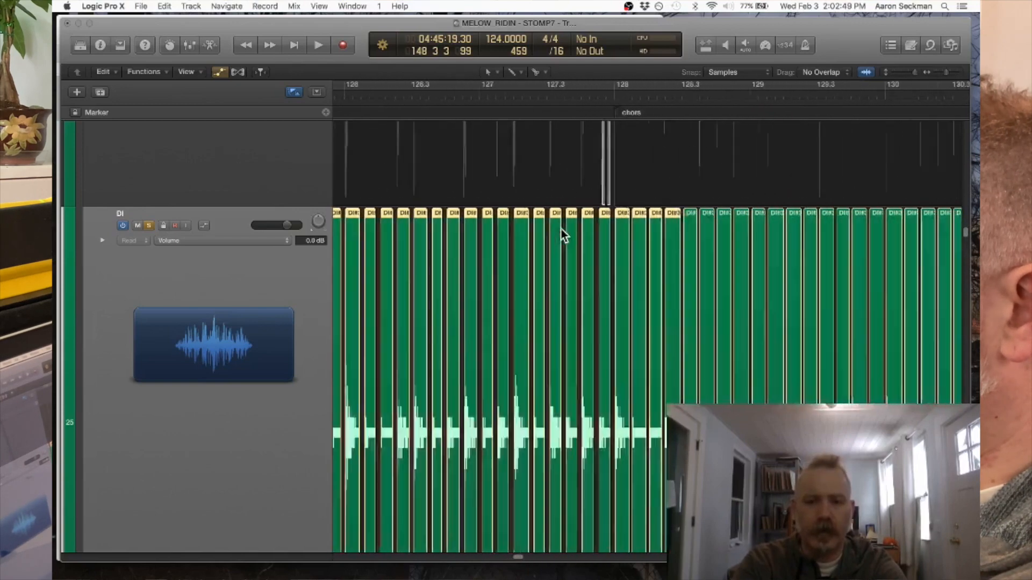
{"action": "key", "text": "super+Right"}
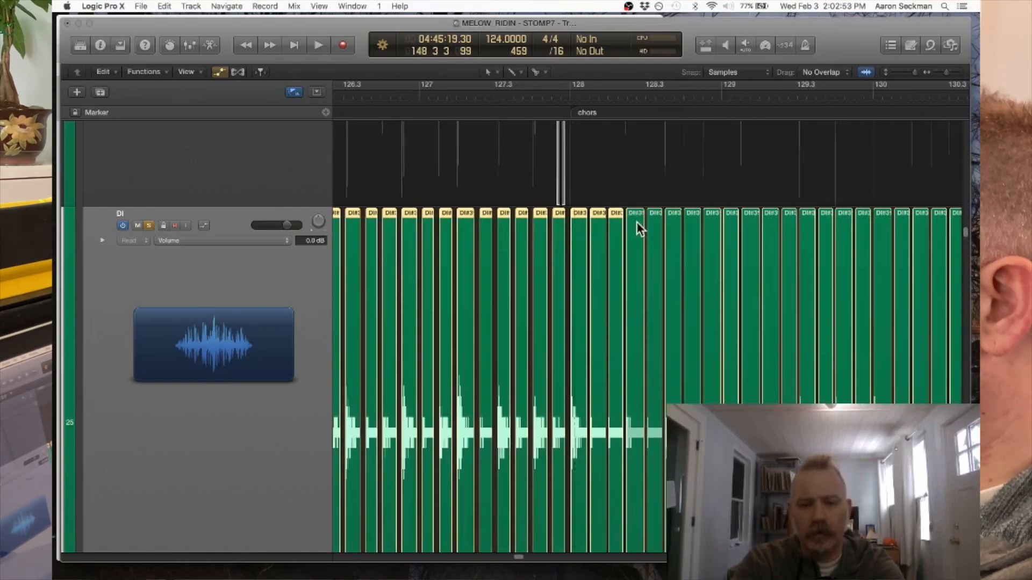
{"action": "left_click", "coordinate": [580, 226], "text": "shift"}
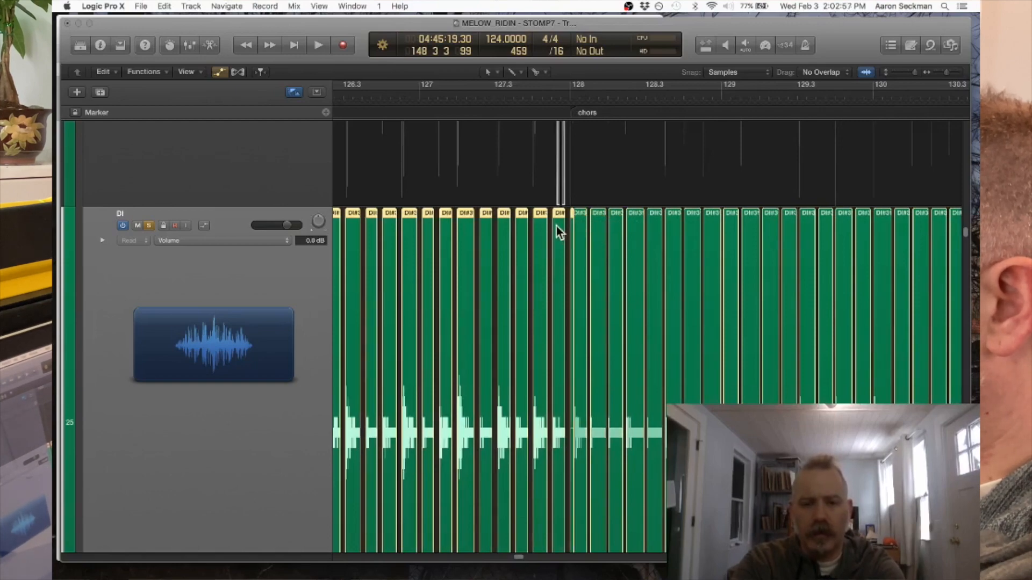
- Shorten the ends of all selected verse 3 slices slightly, widening the gaps between them
{"action": "key", "text": "super+Right"}
{"action": "key", "text": "super+Right"}
{"action": "key", "text": "super+Right"}
{"action": "key", "text": "super+Right"}
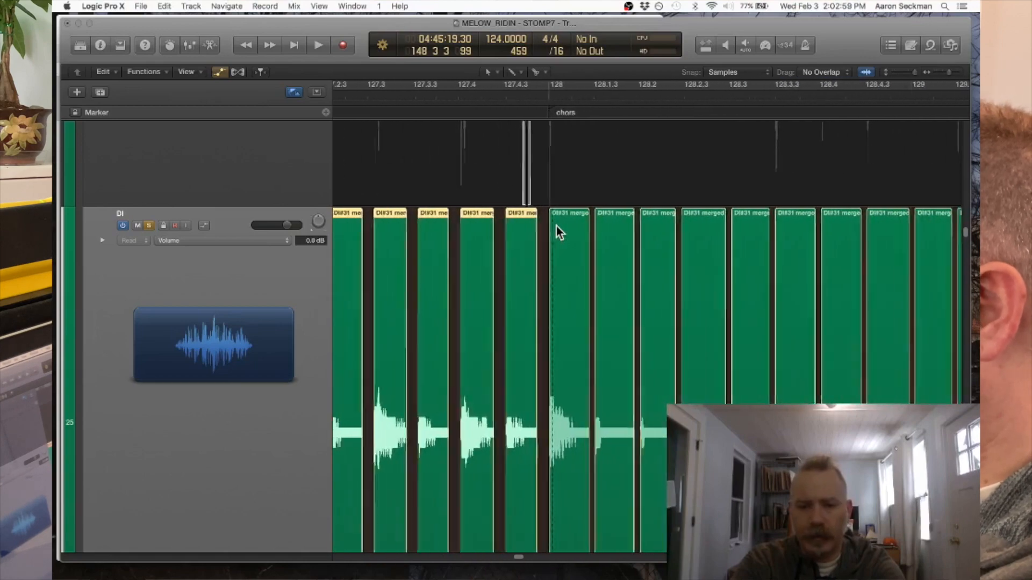
{"action": "key", "text": "super+Right"}
{"action": "key", "text": "super+Right"}
{"action": "key", "text": "super+Right"}
{"action": "key", "text": "super+Right"}
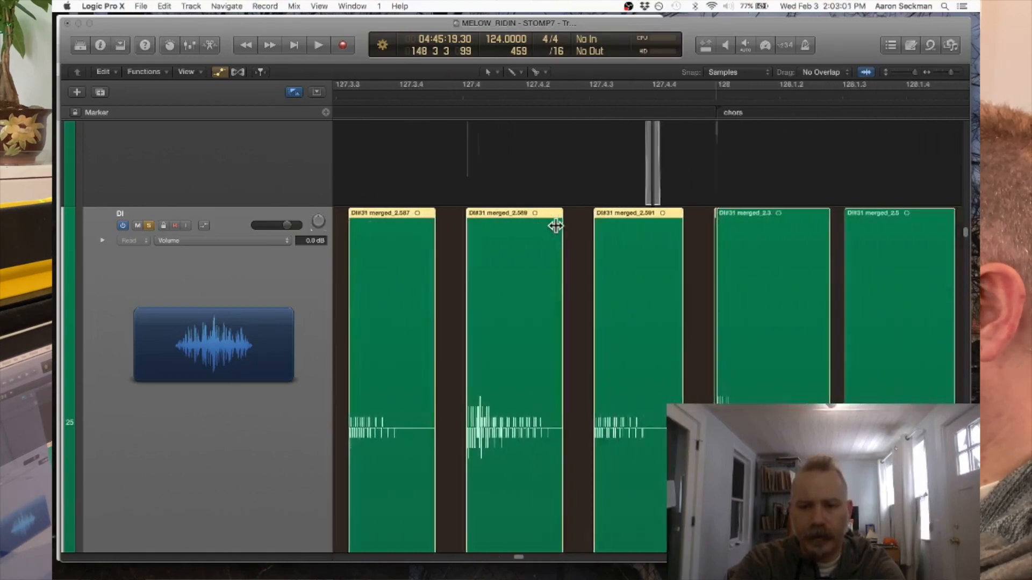
{"action": "scroll", "coordinate": [555, 226], "scroll_direction": "right", "scroll_amount": 2}
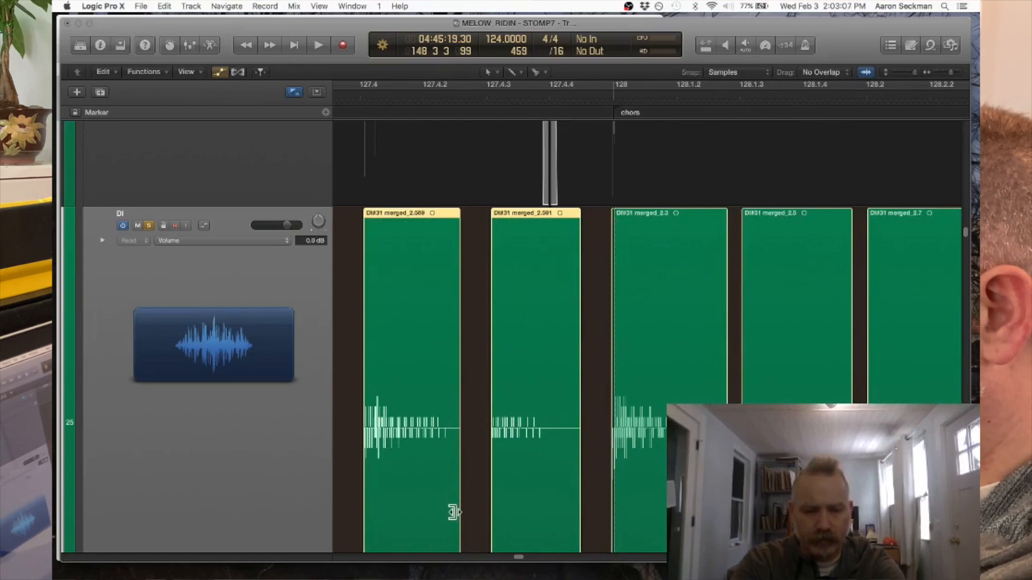
{"action": "left_click_drag", "start_coordinate": [453, 512], "coordinate": [449, 515]}
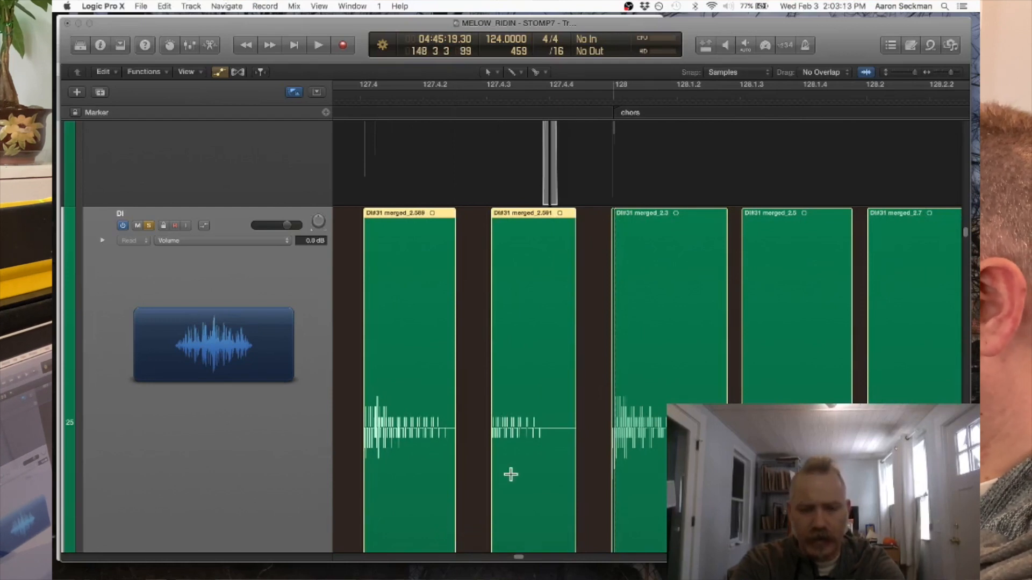
- Delete the tiny sliver slice just before the chorus start at bar 128 and inspect the gap close up
{"action": "left_click", "coordinate": [610, 222]}
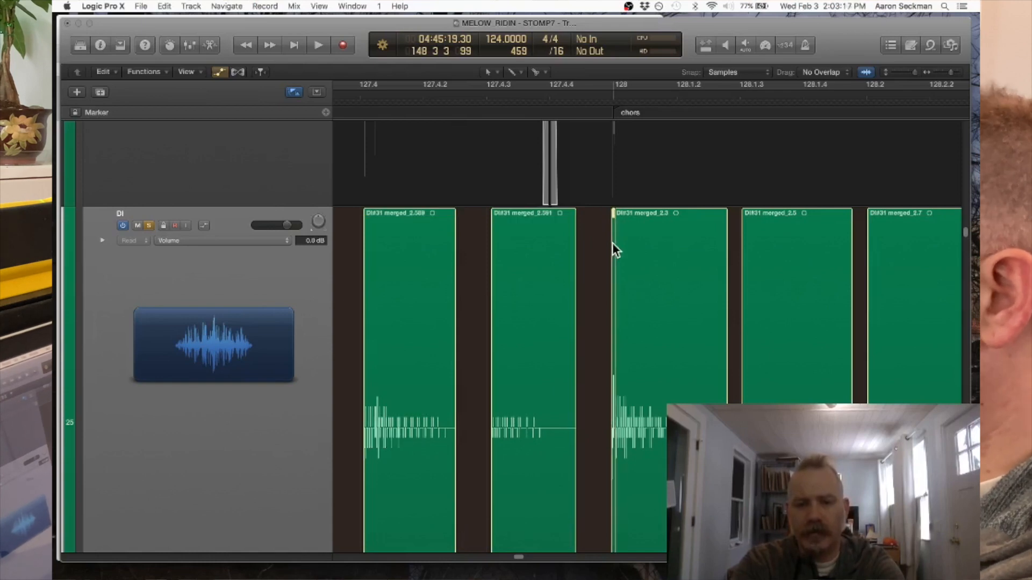
{"action": "scroll", "coordinate": [629, 306], "scroll_direction": "down", "scroll_amount": 1}
{"action": "scroll", "coordinate": [628, 307], "scroll_direction": "right", "scroll_amount": 1}
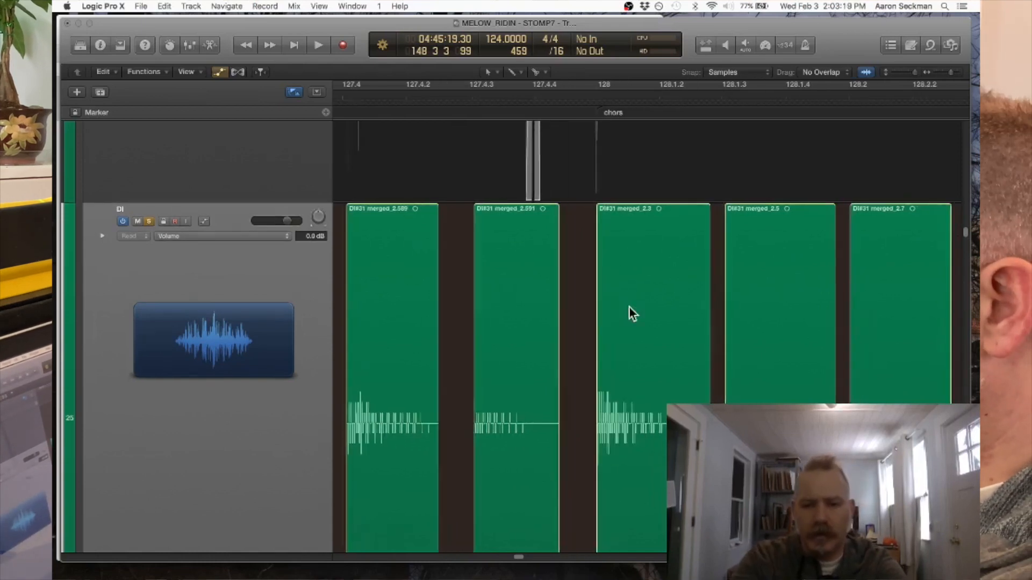
{"action": "key", "text": "super+Right"}
{"action": "key", "text": "super+Right"}
{"action": "key", "text": "super+Right"}
{"action": "scroll", "coordinate": [628, 307], "scroll_direction": "right", "scroll_amount": 6}
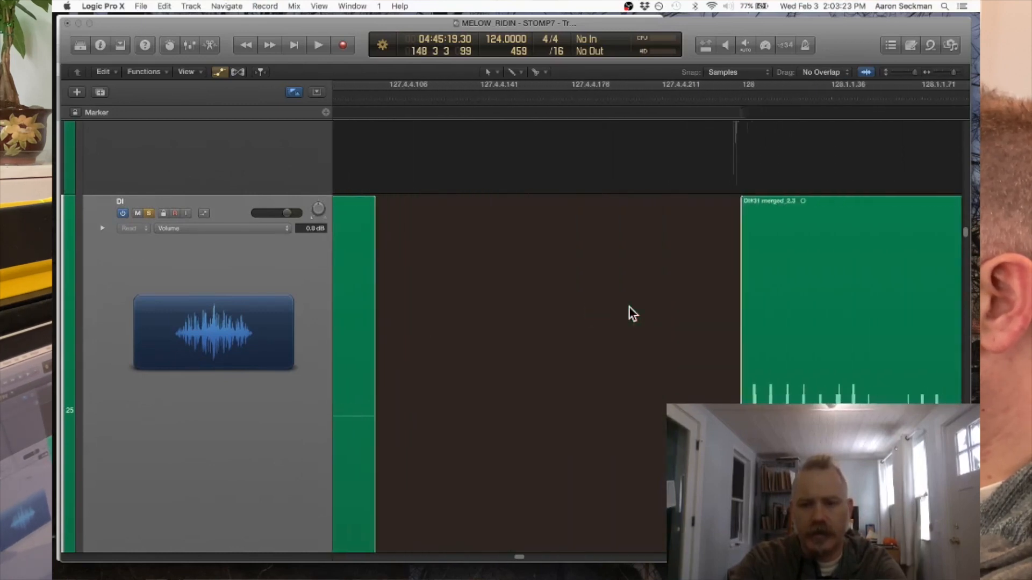
{"action": "scroll", "coordinate": [629, 306], "scroll_direction": "right", "scroll_amount": 2}
{"action": "key", "text": "super+Left"}
{"action": "key", "text": "super+Left"}
{"action": "key", "text": "super+Left"}
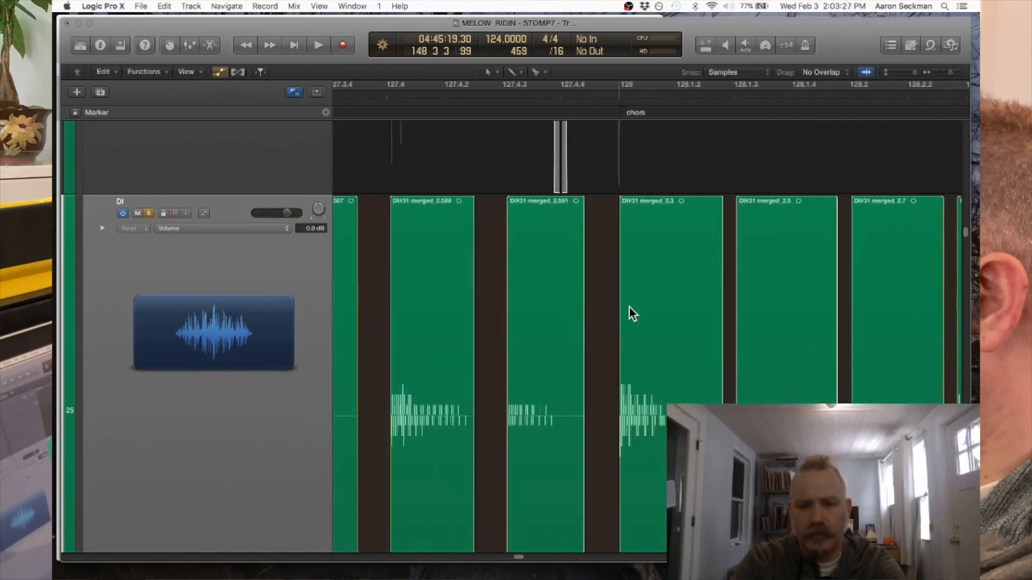
- Place the playhead at bar 128, compare the first chorus slice's start with it, and undo the sliver's deletion
{"action": "left_click", "coordinate": [620, 96]}
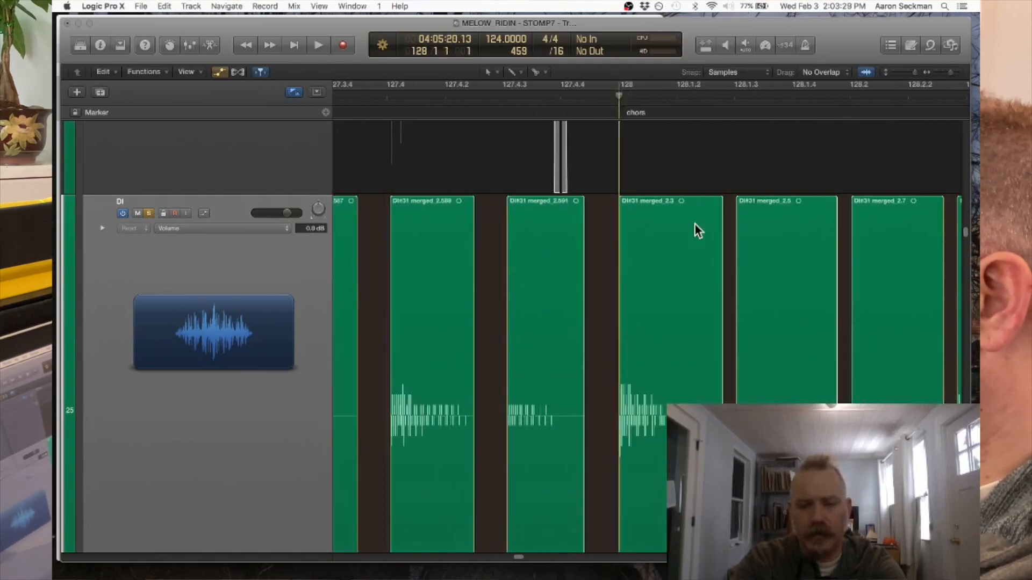
{"action": "key", "text": "super+Right"}
{"action": "key", "text": "super+Right"}
{"action": "key", "text": "super+Right"}
{"action": "key", "text": "super+Left"}
{"action": "key", "text": "super+Left"}
{"action": "key", "text": "super+Left"}
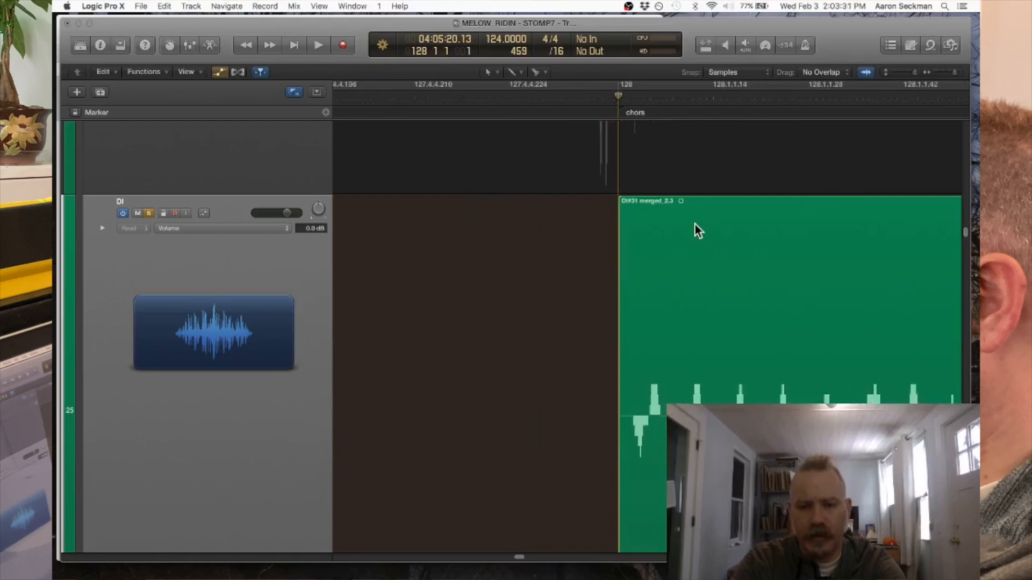
{"action": "key", "text": "super+z"}
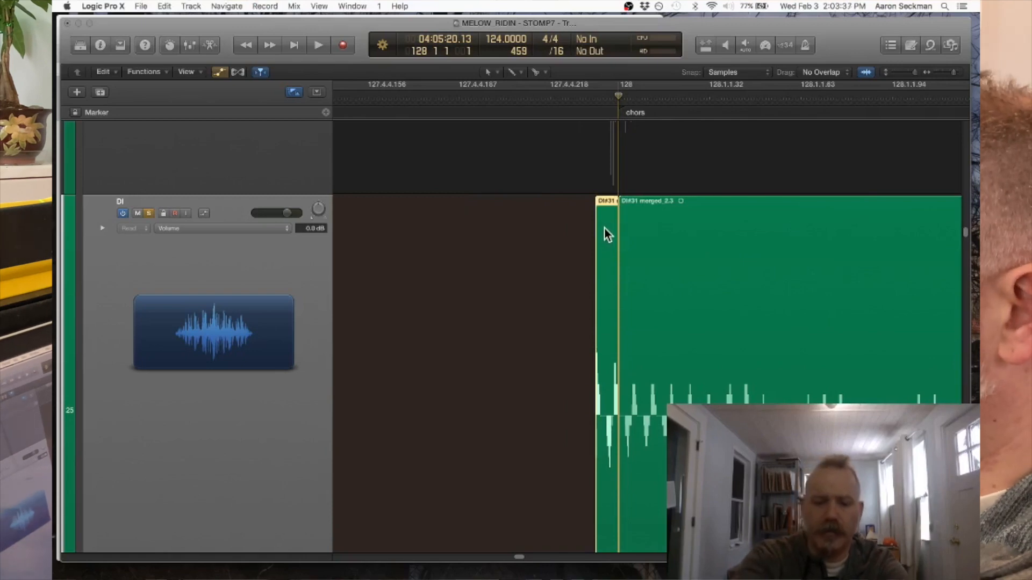
- Delete the sliver slice before bar 128 and extend the first chorus slice's start earlier to cover its attack
{"action": "key", "text": "Delete"}
{"action": "scroll", "coordinate": [652, 487], "scroll_direction": "down", "scroll_amount": 3}
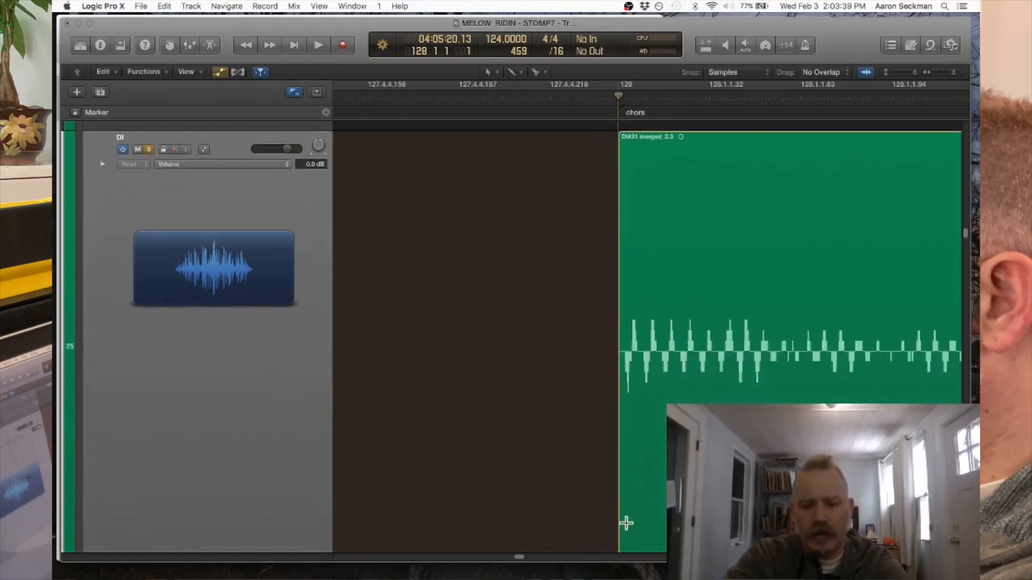
{"action": "left_click_drag", "start_coordinate": [619, 533], "coordinate": [594, 537]}
{"action": "scroll", "coordinate": [610, 357], "scroll_direction": "down", "scroll_amount": 6}
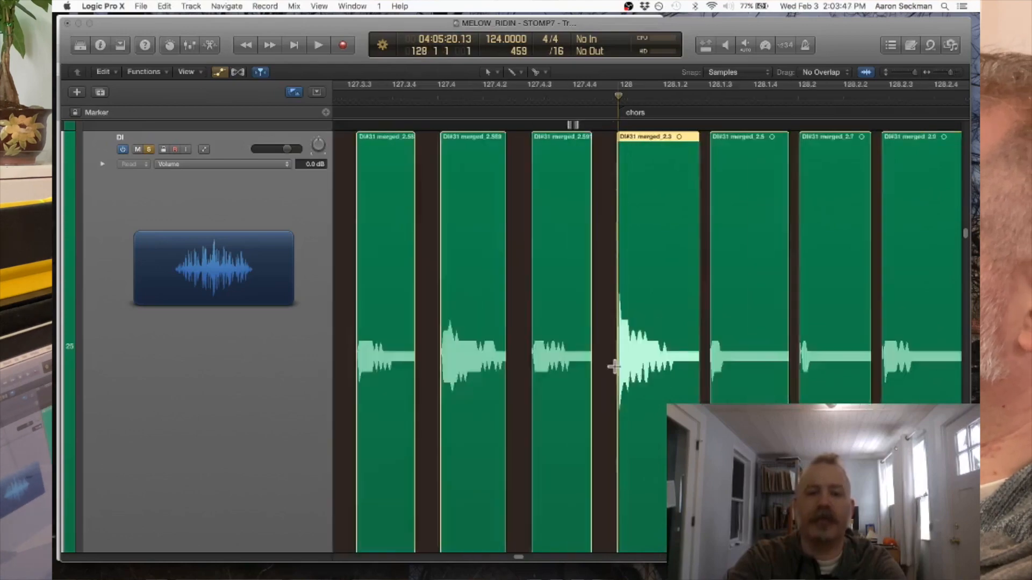
- Select all DI slices from the chorus start at bar 128 to the end and shorten their ends slightly
{"action": "scroll", "coordinate": [614, 366], "scroll_direction": "down", "scroll_amount": 10}
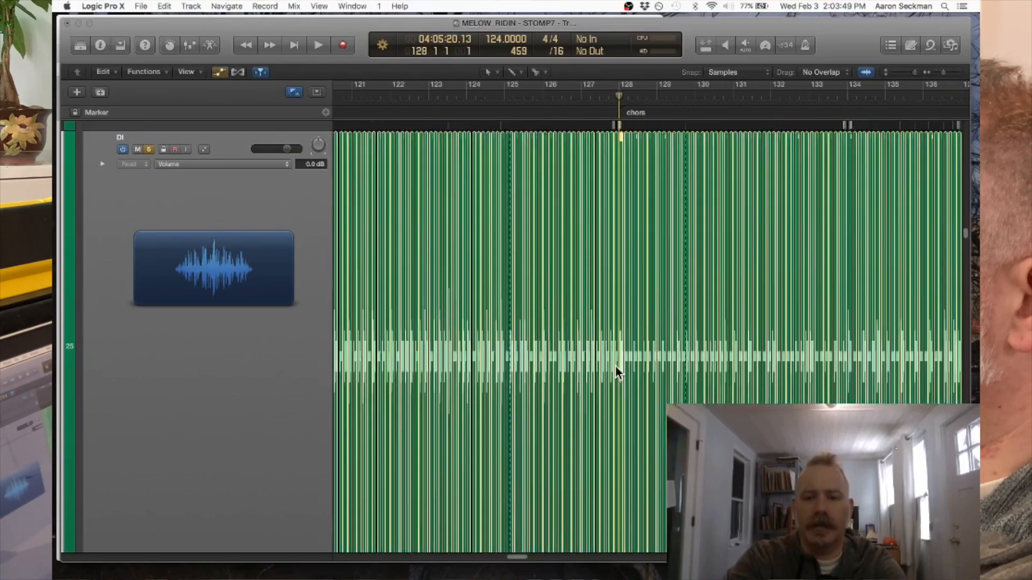
{"action": "scroll", "coordinate": [621, 360], "scroll_direction": "down", "scroll_amount": 8}
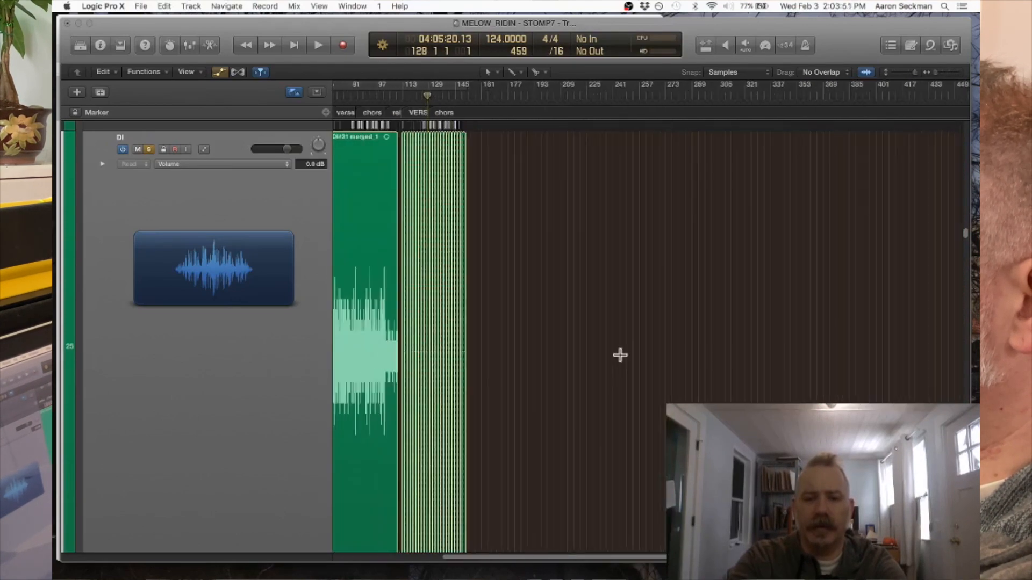
{"action": "scroll", "coordinate": [491, 167], "scroll_direction": "up", "scroll_amount": 8}
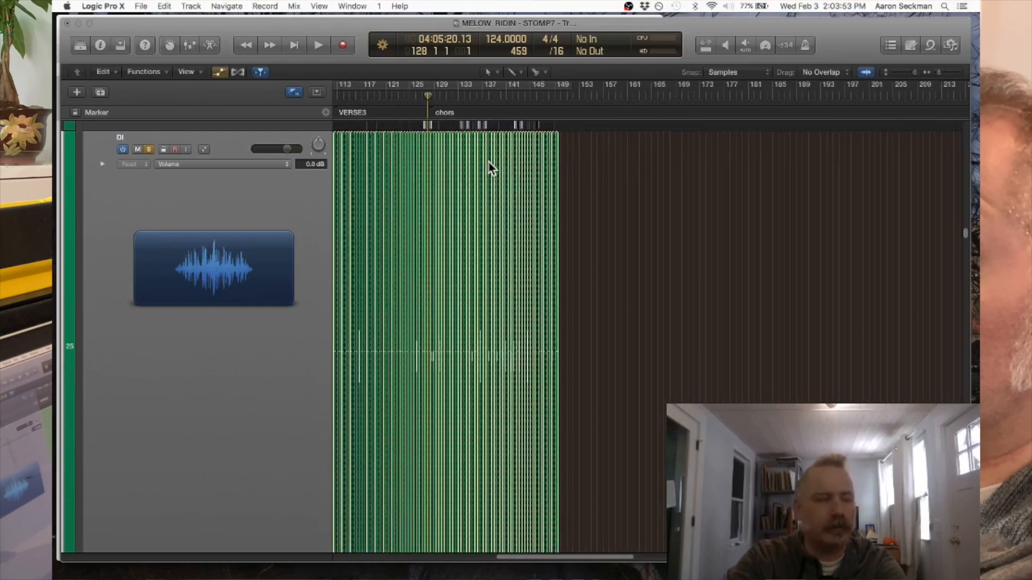
{"action": "left_click_drag", "start_coordinate": [576, 182], "coordinate": [434, 179]}
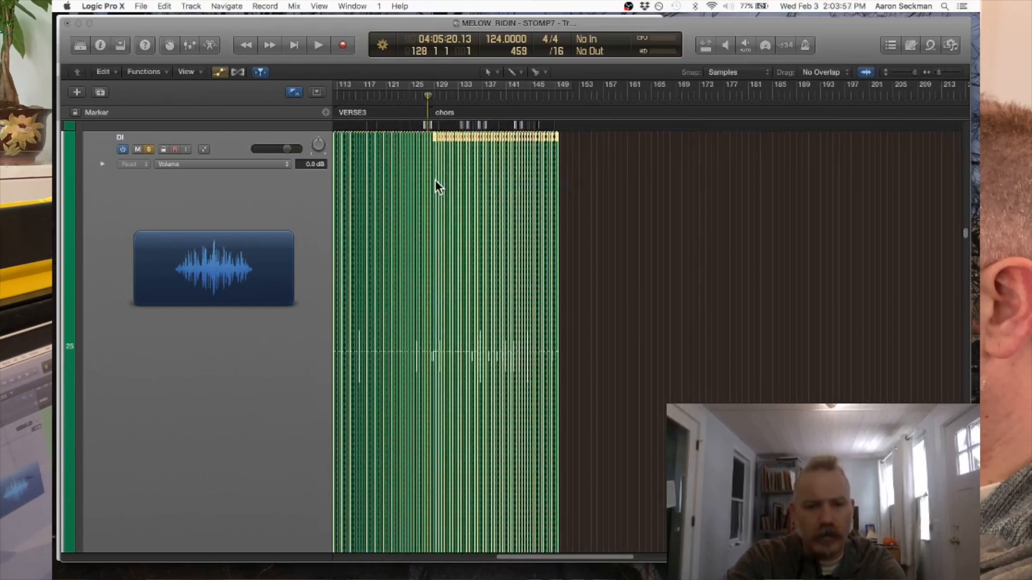
{"action": "scroll", "coordinate": [434, 180], "scroll_direction": "up", "scroll_amount": 10}
{"action": "scroll", "coordinate": [434, 180], "scroll_direction": "up", "scroll_amount": 1}
{"action": "scroll", "coordinate": [434, 179], "scroll_direction": "left", "scroll_amount": 2}
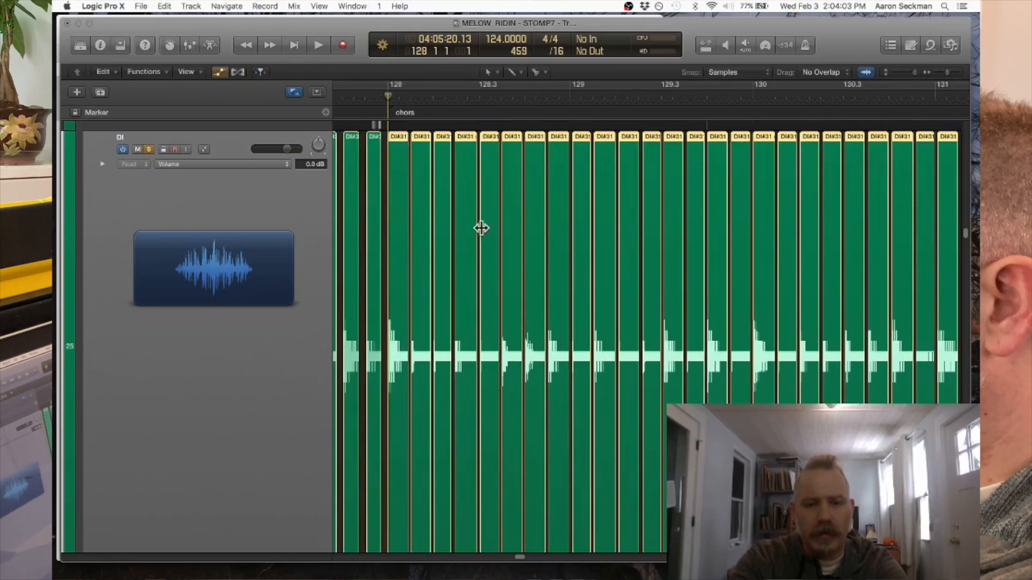
{"action": "key", "text": "super+Right"}
{"action": "key", "text": "super+Right"}
{"action": "key", "text": "super+Right"}
{"action": "key", "text": "super+Right"}
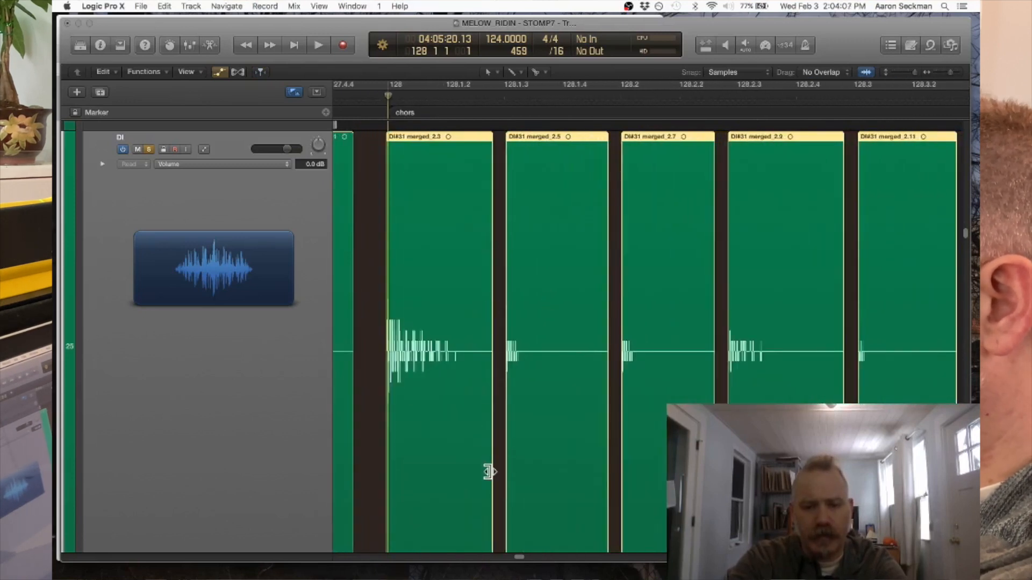
{"action": "left_click_drag", "start_coordinate": [485, 471], "coordinate": [479, 476]}
- Inspect the shortened chorus slices and their gaps from bar 128 through to the end of the track
{"action": "key", "text": "super+Left"}
{"action": "key", "text": "super+Left"}
{"action": "key", "text": "super+Left"}
{"action": "key", "text": "super+Left"}
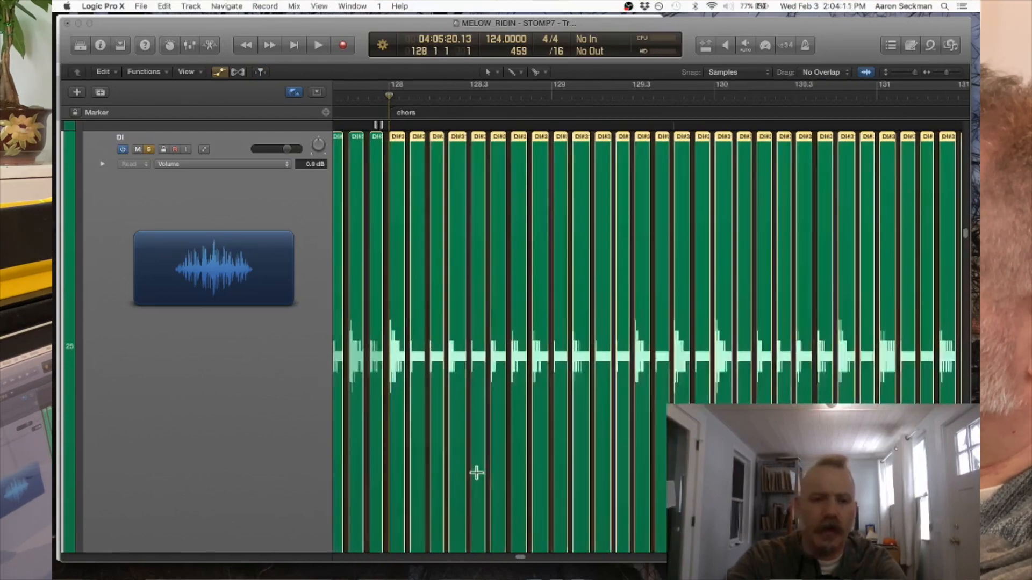
{"action": "scroll", "coordinate": [477, 472], "scroll_direction": "right", "scroll_amount": 3}
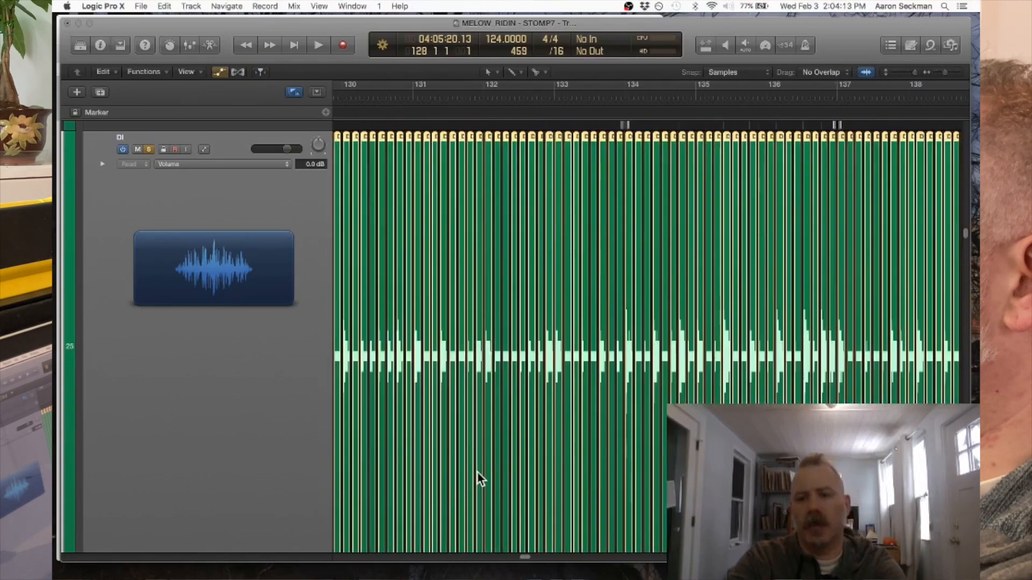
{"action": "scroll", "coordinate": [477, 472], "scroll_direction": "right", "scroll_amount": 2}
{"action": "key", "text": "super+Left"}
{"action": "key", "text": "super+Left"}
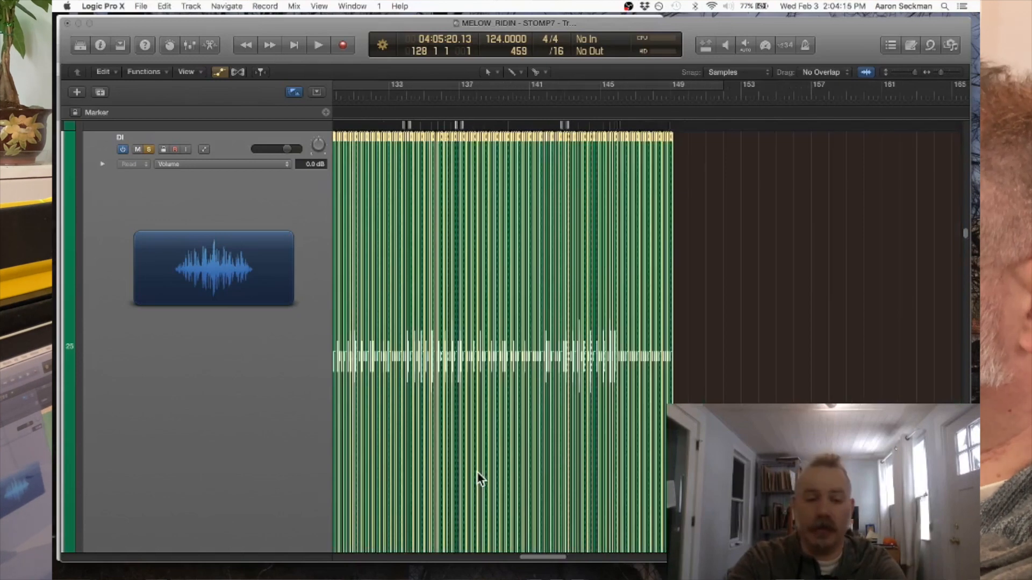
{"action": "scroll", "coordinate": [476, 472], "scroll_direction": "left", "scroll_amount": 3}
{"action": "scroll", "coordinate": [477, 472], "scroll_direction": "left", "scroll_amount": 1}
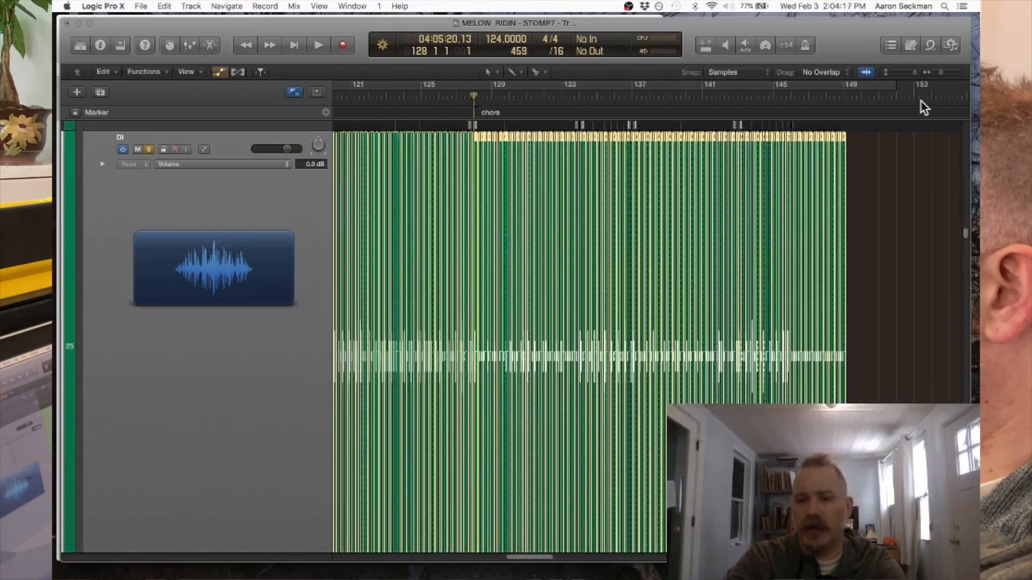
- Open the event list and select only the verse 3 DI slices, leaving out the first chorus slice at bar 128
{"action": "left_click", "coordinate": [890, 44]}
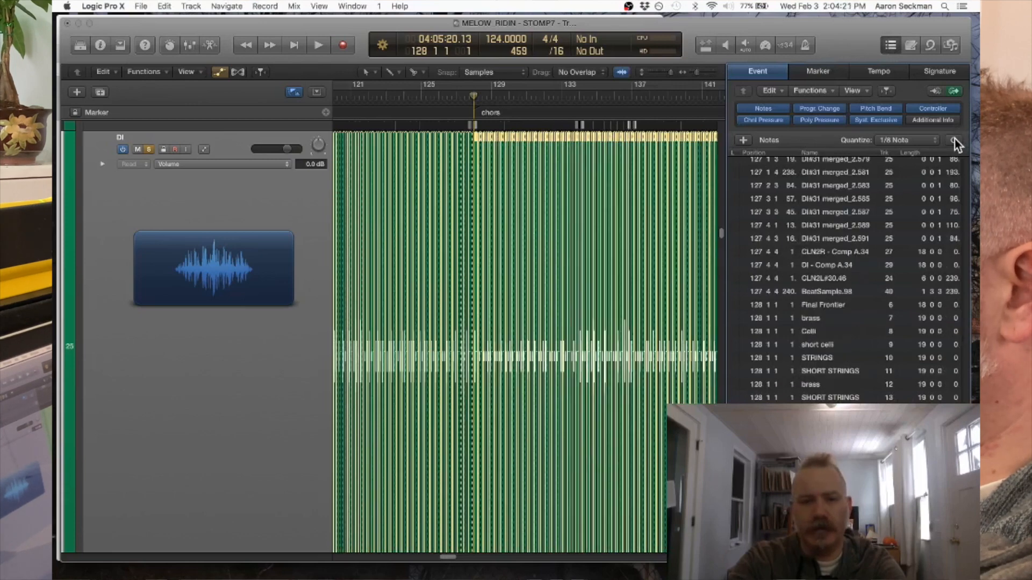
{"action": "key", "text": "super+Left"}
{"action": "key", "text": "super+Left"}
{"action": "key", "text": "super+Left"}
{"action": "key", "text": "super+Left"}
{"action": "key", "text": "super+Left"}
{"action": "key", "text": "super+Left"}
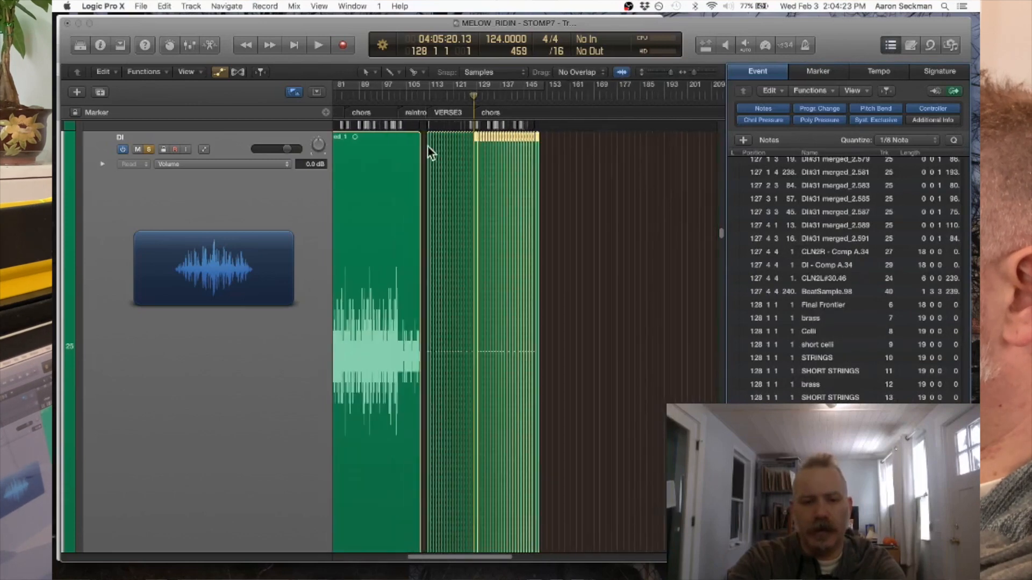
{"action": "left_click_drag", "start_coordinate": [429, 147], "coordinate": [473, 142]}
{"action": "key", "text": "super+Right"}
{"action": "key", "text": "super+Right"}
{"action": "key", "text": "super+Right"}
{"action": "key", "text": "super+Right"}
{"action": "key", "text": "super+Right"}
{"action": "key", "text": "super+Right"}
{"action": "key", "text": "super+Right"}
{"action": "key", "text": "super+Right"}
{"action": "key", "text": "super+Right"}
{"action": "key", "text": "super+Right"}
{"action": "key", "text": "super+Right"}
{"action": "key", "text": "super+Right"}
{"action": "key", "text": "super+Right"}
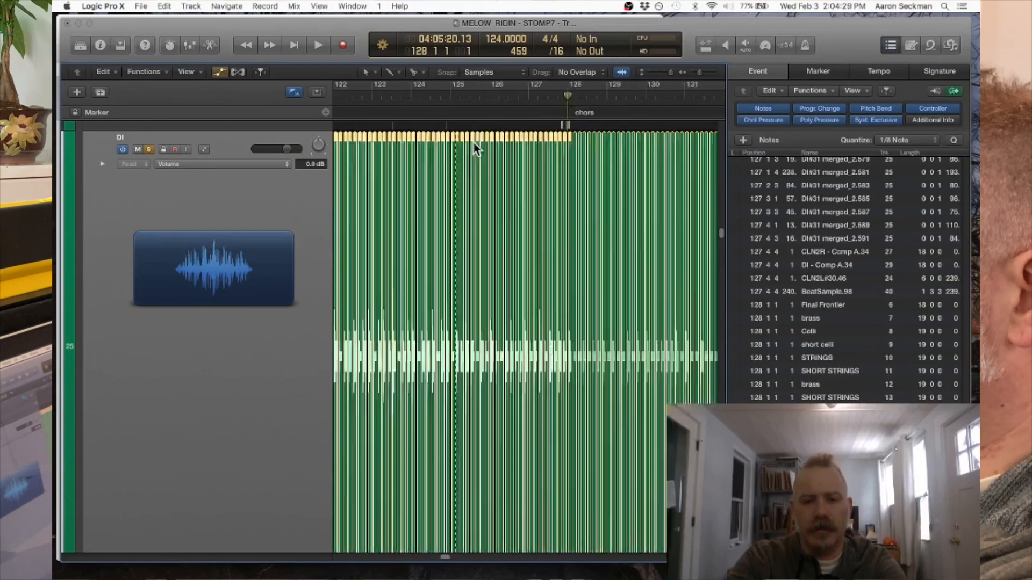
{"action": "key", "text": "super+Right"}
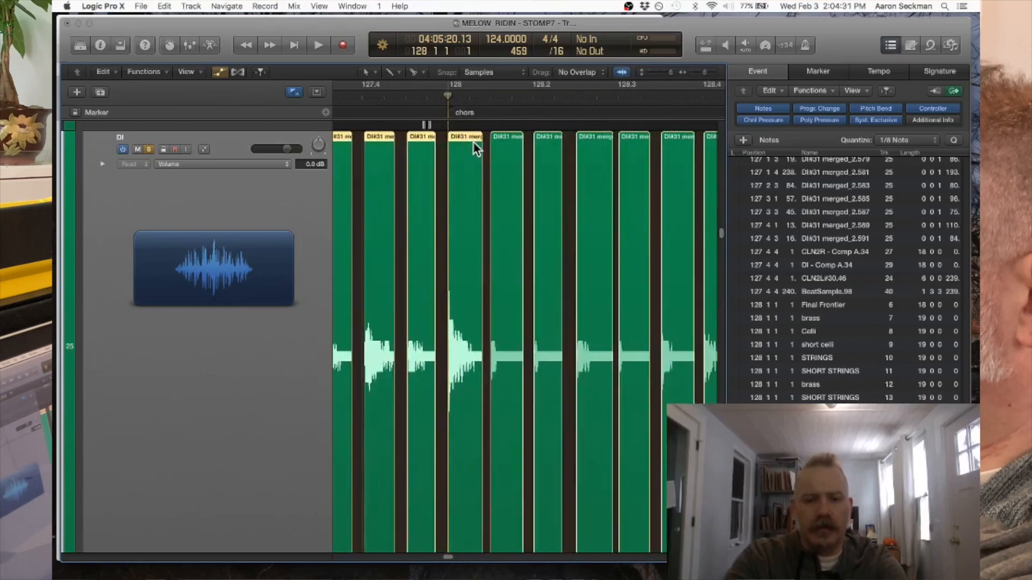
{"action": "left_click", "coordinate": [473, 141], "text": "shift"}
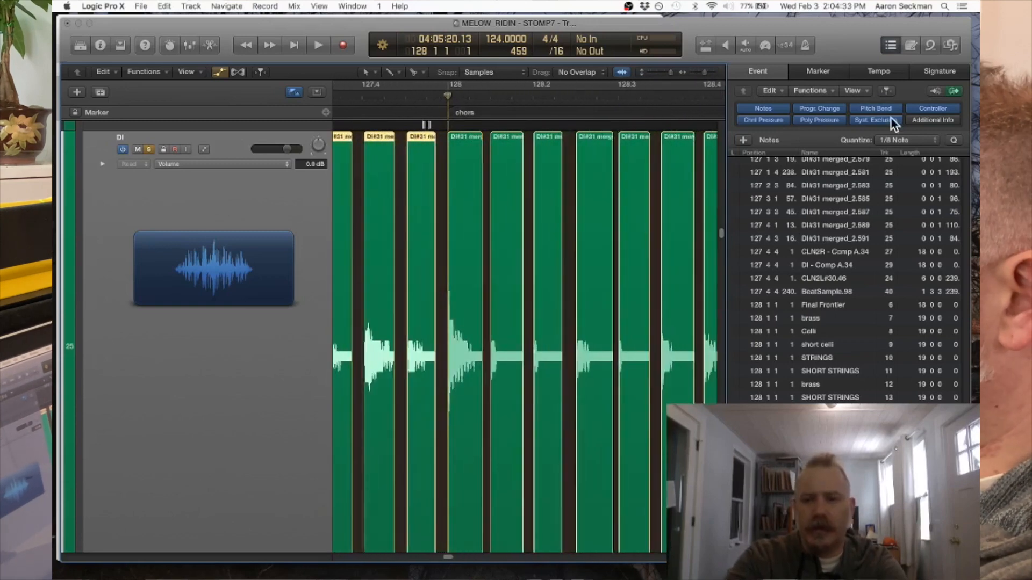
- Quantize the selected verse 3 slices to 1/8 Note and close the event list
{"action": "left_click", "coordinate": [954, 142]}
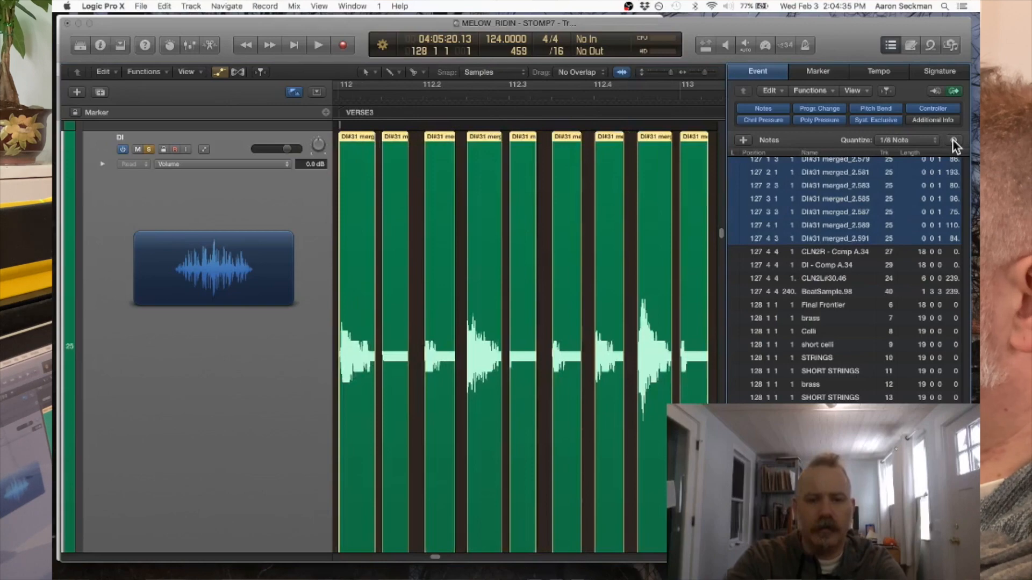
{"action": "key", "text": "super+Left"}
{"action": "key", "text": "super+Left"}
{"action": "key", "text": "super+Left"}
{"action": "key", "text": "super+Left"}
{"action": "key", "text": "super+Left"}
{"action": "key", "text": "super+Left"}
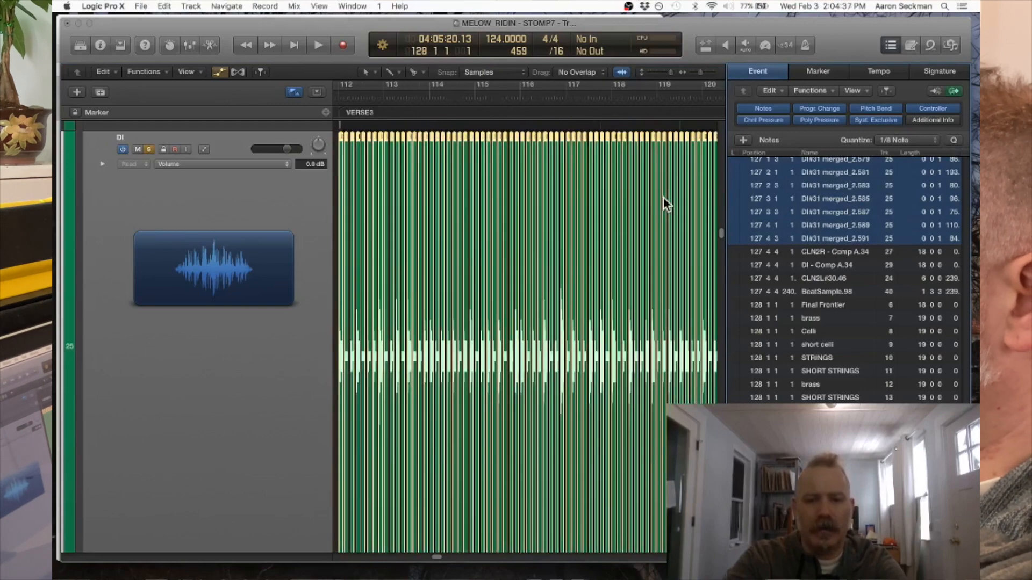
{"action": "left_click", "coordinate": [892, 45]}
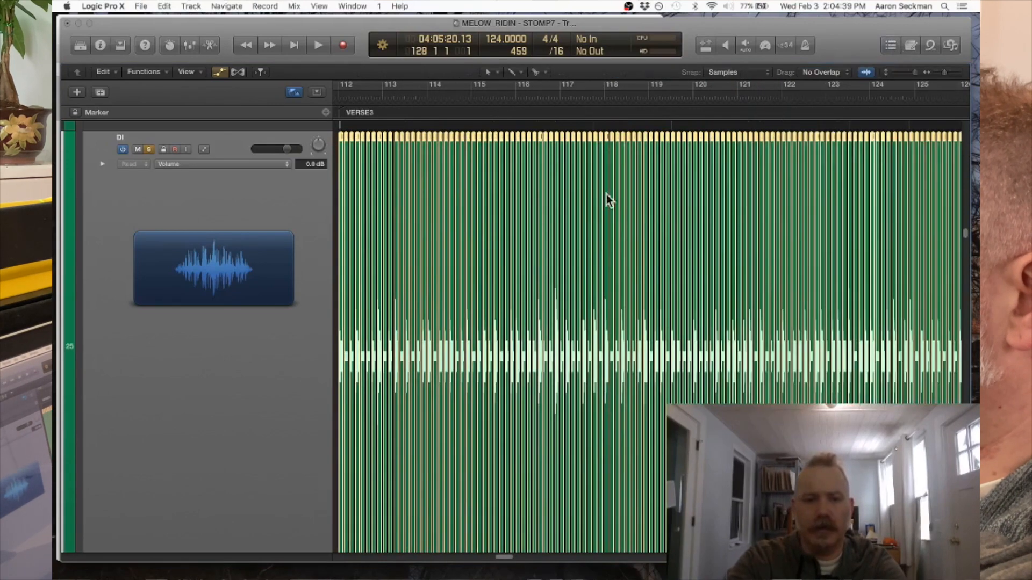
- Play the DI track from just before verse 3 at bar 112 and follow the slices into the chorus
{"action": "scroll", "coordinate": [427, 169], "scroll_direction": "left", "scroll_amount": 3}
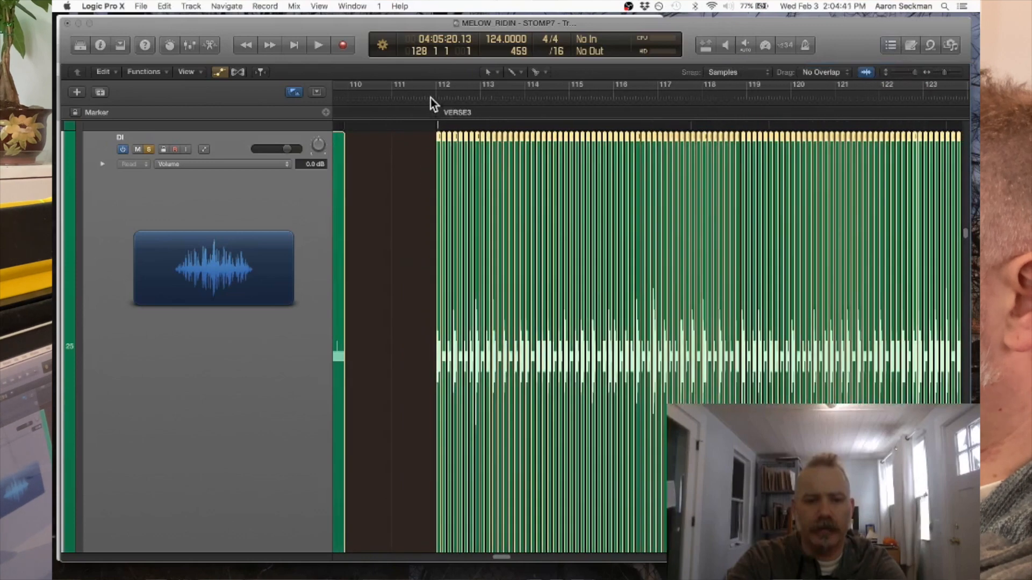
{"action": "left_click", "coordinate": [431, 97]}
{"action": "key", "text": "space"}
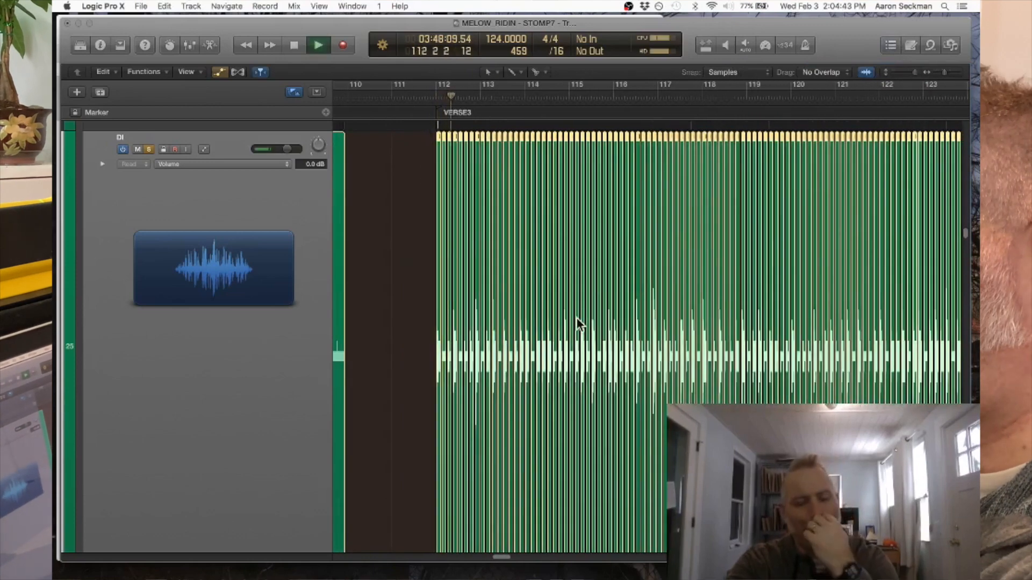
{"action": "key", "text": "super+Right"}
{"action": "key", "text": "super+Right"}
{"action": "key", "text": "super+Right"}
{"action": "key", "text": "super+Right"}
{"action": "key", "text": "super+Right"}
{"action": "key", "text": "super+Right"}
{"action": "key", "text": "super+Right"}
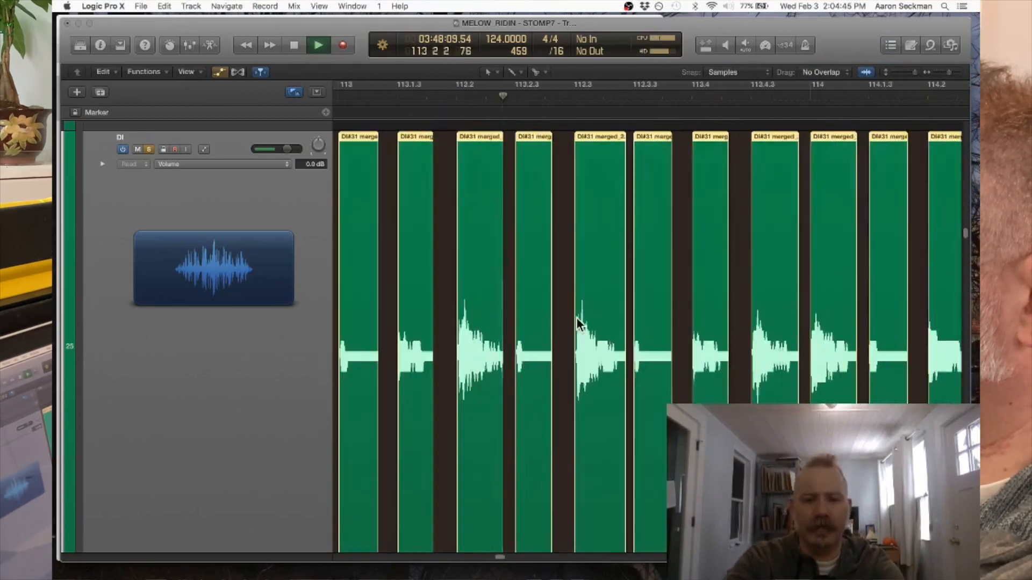
{"action": "scroll", "coordinate": [576, 317], "scroll_direction": "right", "scroll_amount": 7}
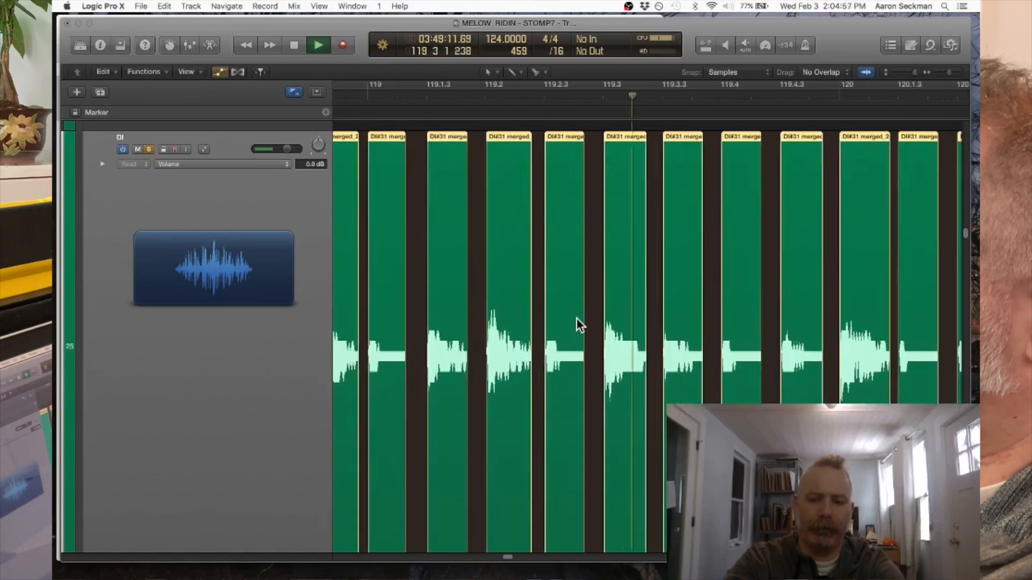
{"action": "scroll", "coordinate": [576, 318], "scroll_direction": "down", "scroll_amount": 4}
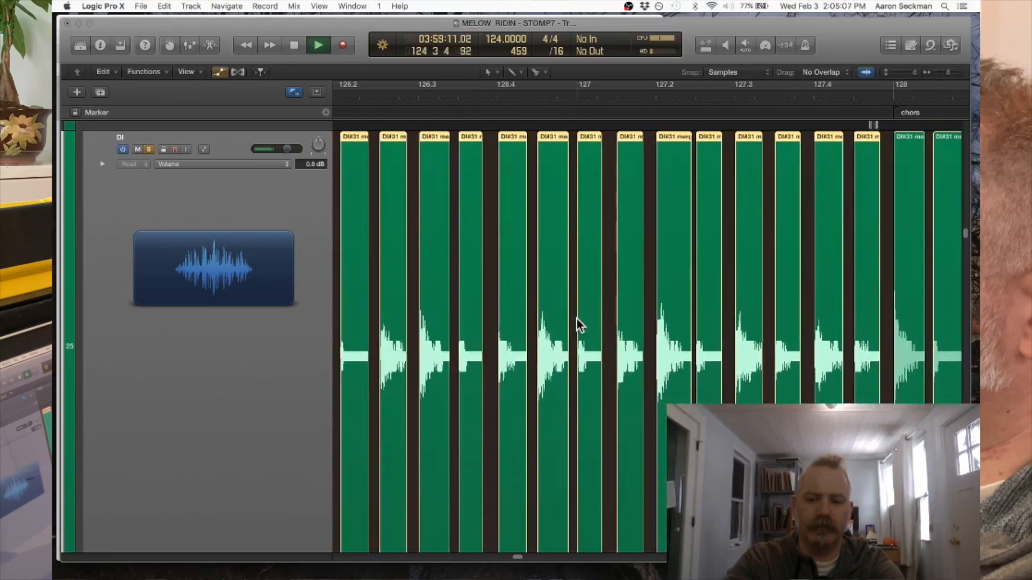
{"action": "left_click", "coordinate": [260, 70]}
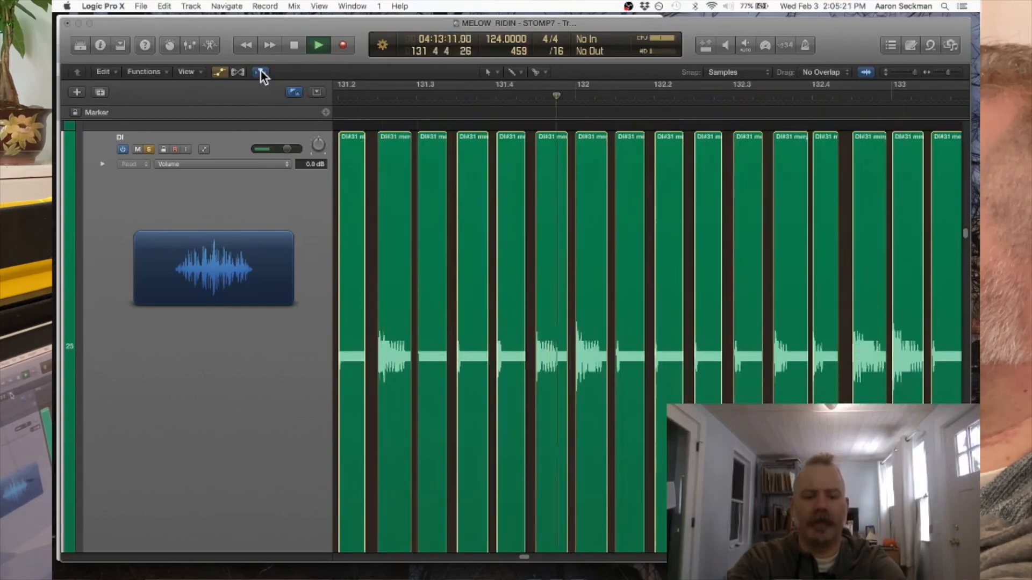
- Open the mixer and look through the channel strips beyond the string and piano tracks
{"action": "key", "text": "3"}
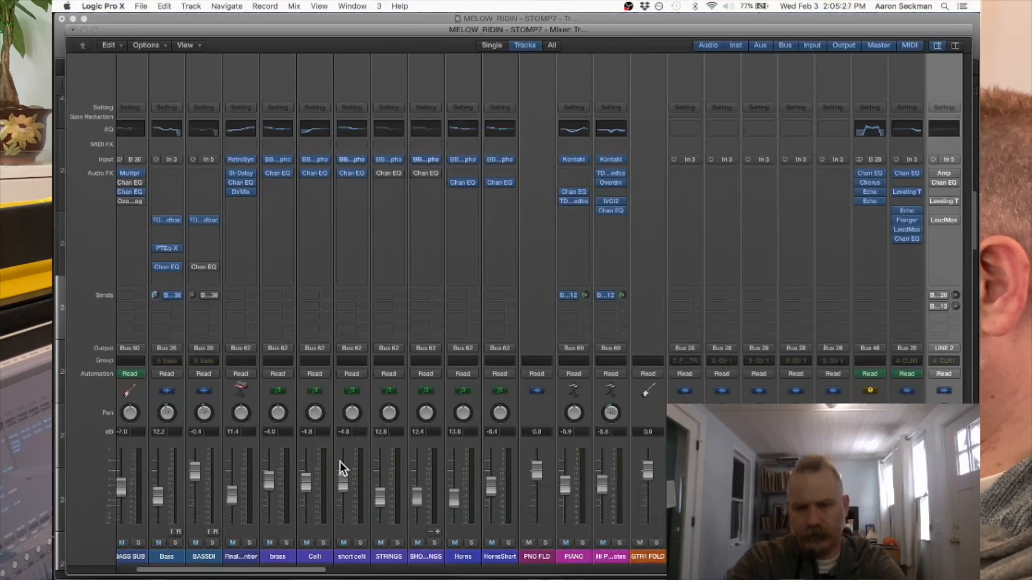
{"action": "scroll", "coordinate": [340, 462], "scroll_direction": "right", "scroll_amount": 3}
{"action": "scroll", "coordinate": [339, 462], "scroll_direction": "right", "scroll_amount": 10}
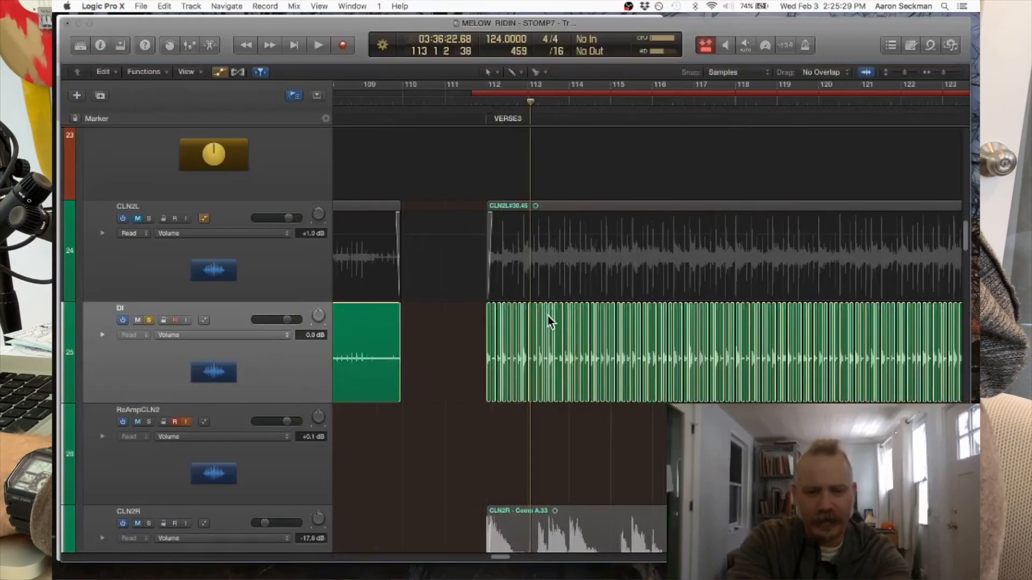
- Select all DI slices from verse 3 to the end of the chorus and review the available Trim commands
{"action": "key", "text": "super+Left"}
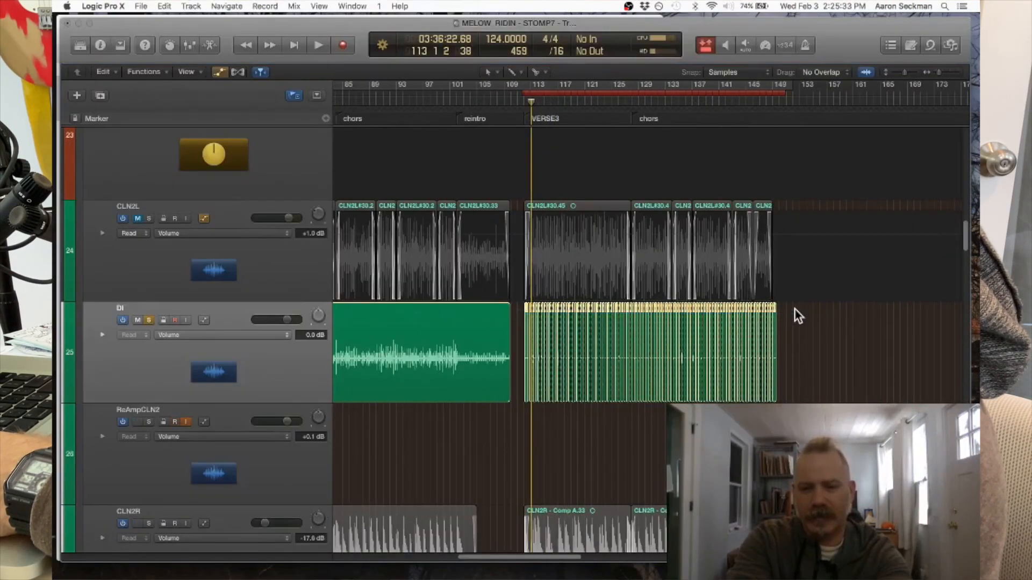
{"action": "key", "text": "super+Right"}
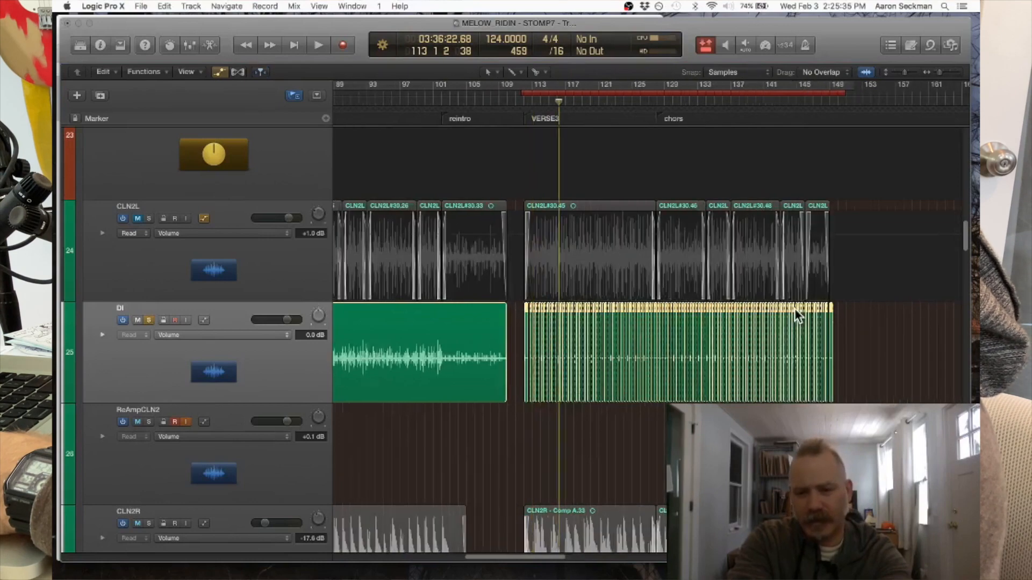
{"action": "key", "text": "super+Right"}
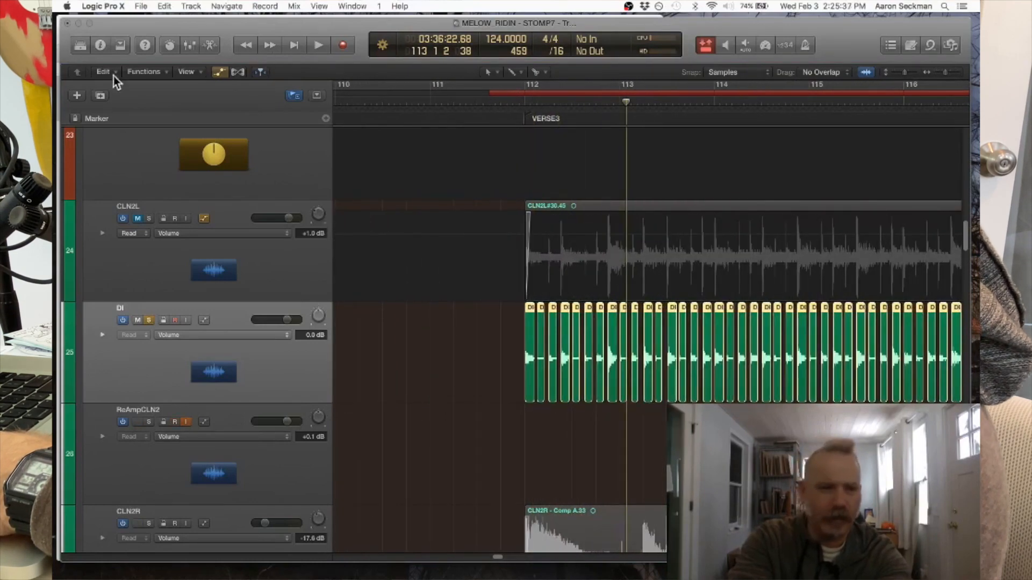
{"action": "left_click", "coordinate": [102, 71]}
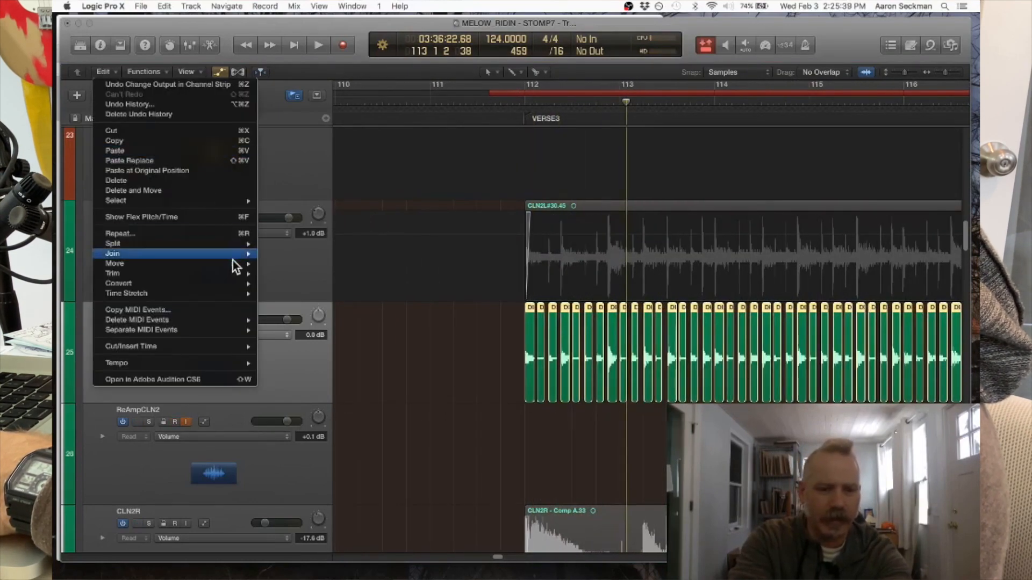
{"action": "mouse_move", "coordinate": [248, 273]}
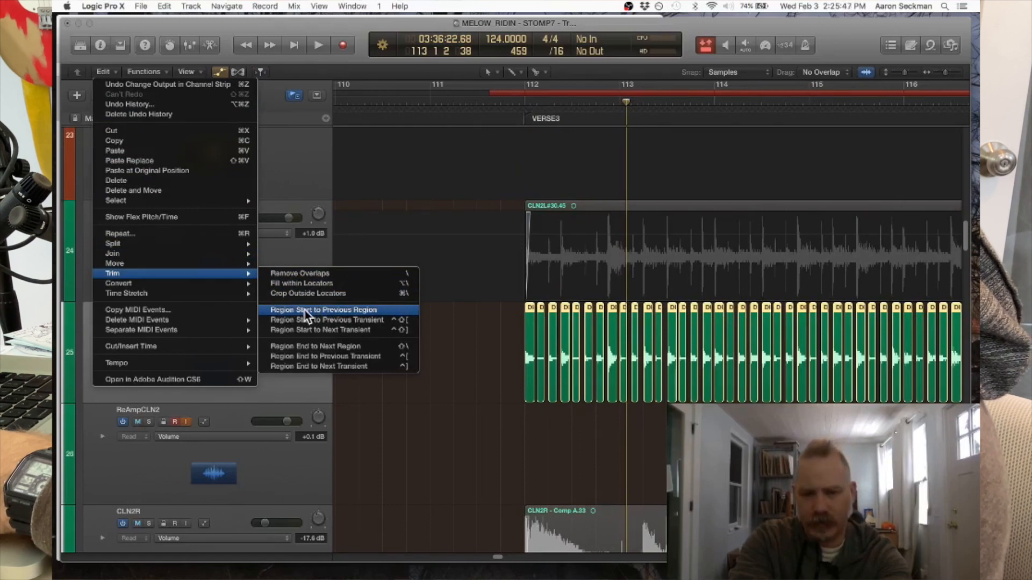
- Trim the start of every selected DI slice in verse 3 and the chorus to the previous region
{"action": "left_click", "coordinate": [303, 257]}
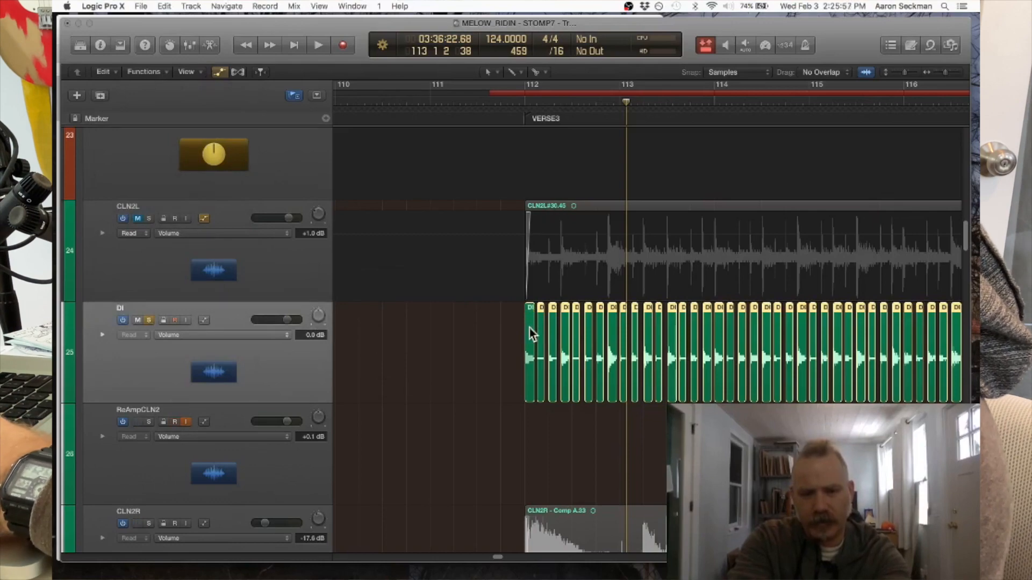
{"action": "key", "text": "super+Left"}
{"action": "key", "text": "super+Left"}
{"action": "key", "text": "super+Left"}
{"action": "key", "text": "super+Left"}
{"action": "key", "text": "super+Left"}
{"action": "key", "text": "super+Left"}
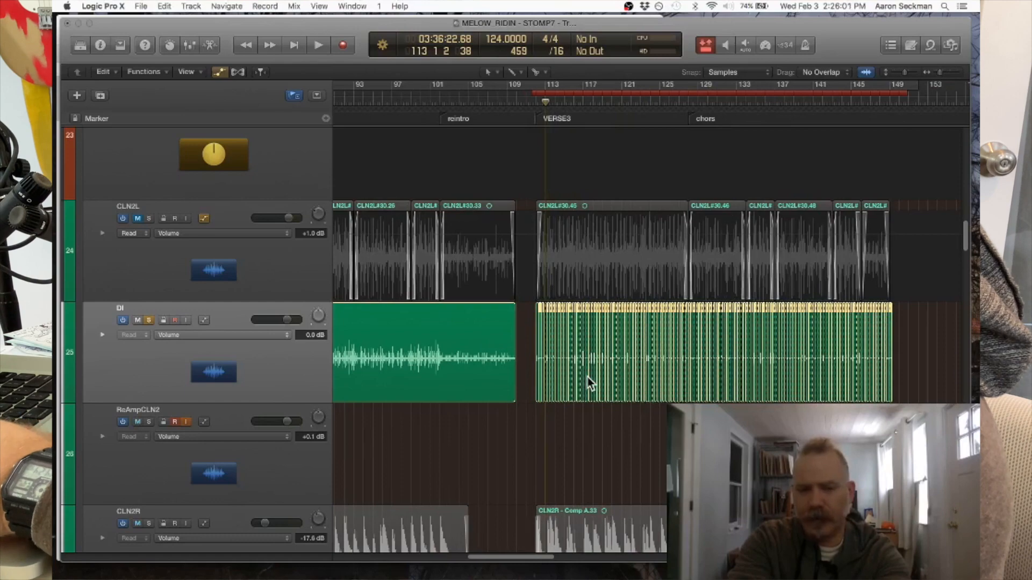
{"action": "key", "text": "super+Right"}
{"action": "key", "text": "super+Right"}
{"action": "key", "text": "super+Right"}
{"action": "key", "text": "super+Right"}
{"action": "key", "text": "super+Right"}
{"action": "key", "text": "super+Right"}
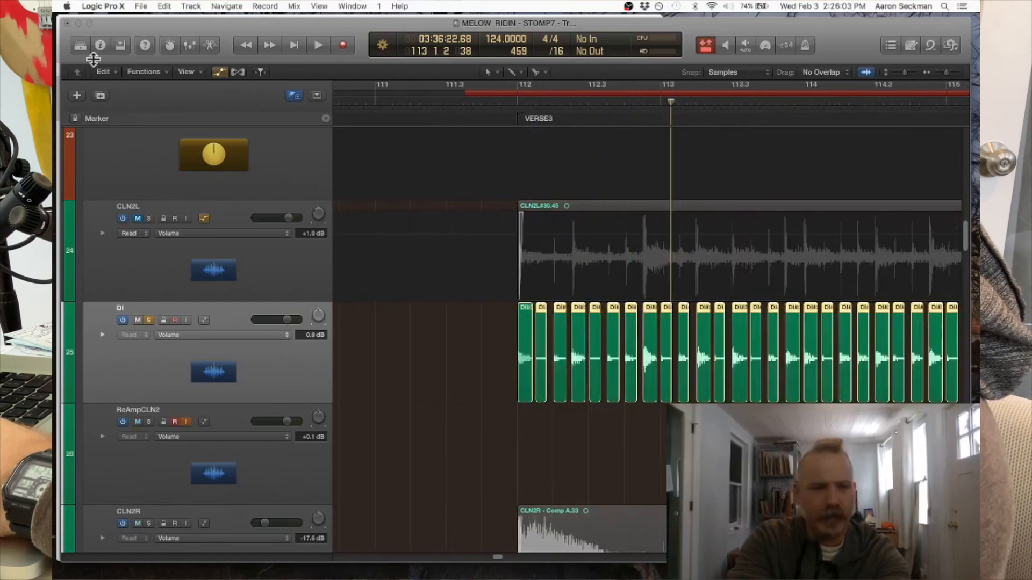
{"action": "left_click", "coordinate": [105, 72]}
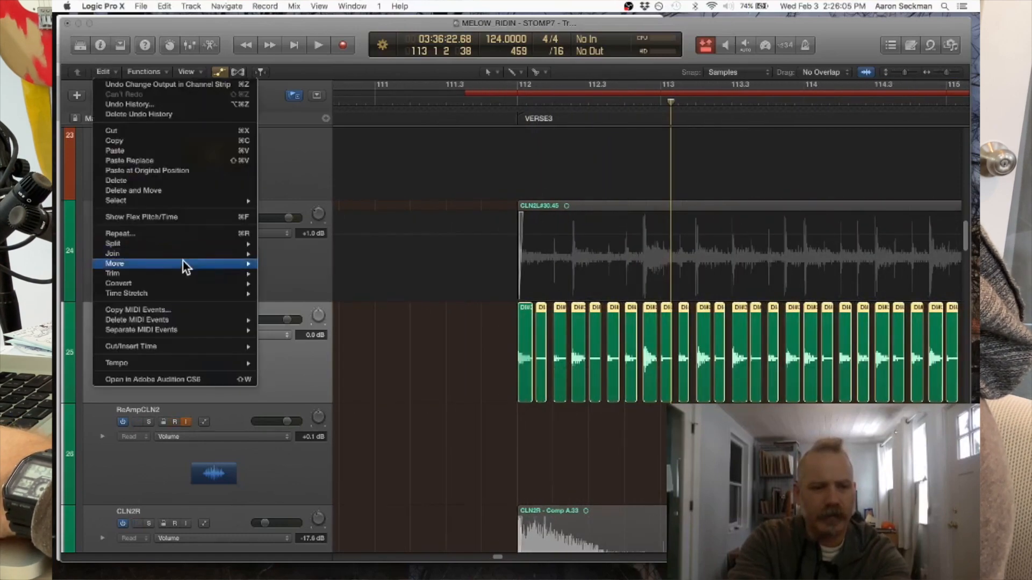
{"action": "mouse_move", "coordinate": [180, 263]}
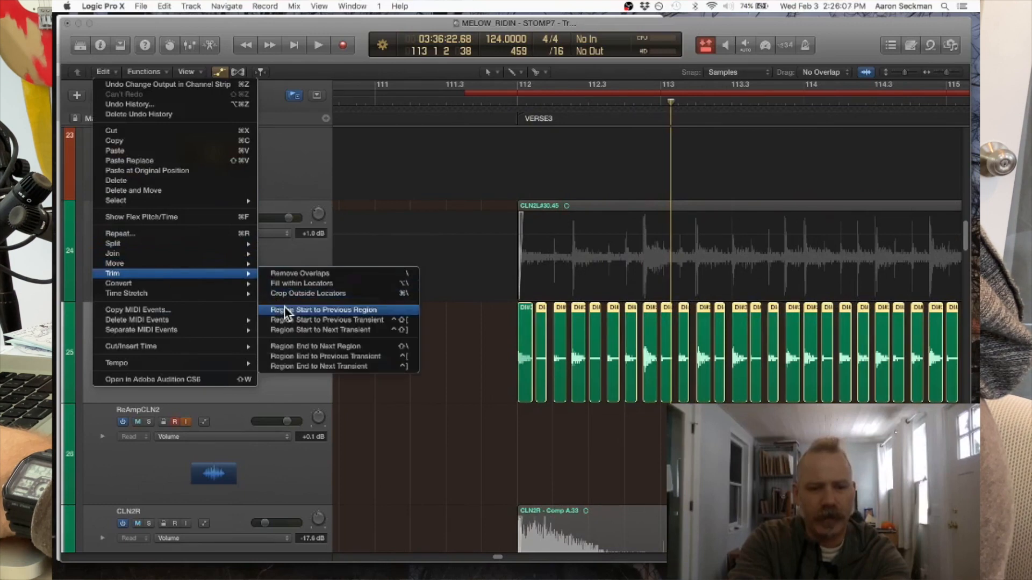
{"action": "left_click", "coordinate": [285, 309]}
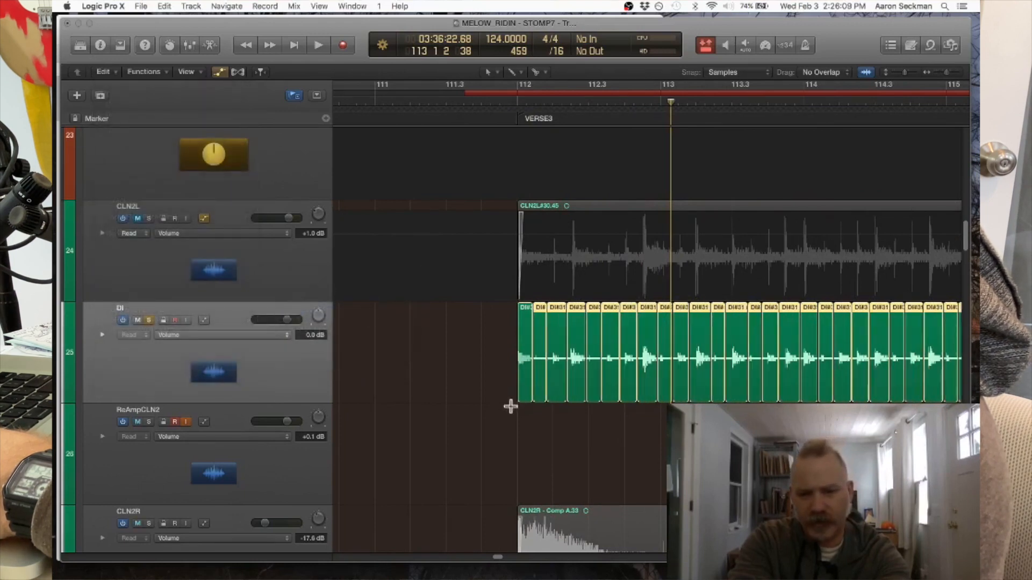
- Give the selected DI slices an EqP (Equal Power Crossfade) fade-out and set its length to crossfade every boundary
{"action": "key", "text": "i"}
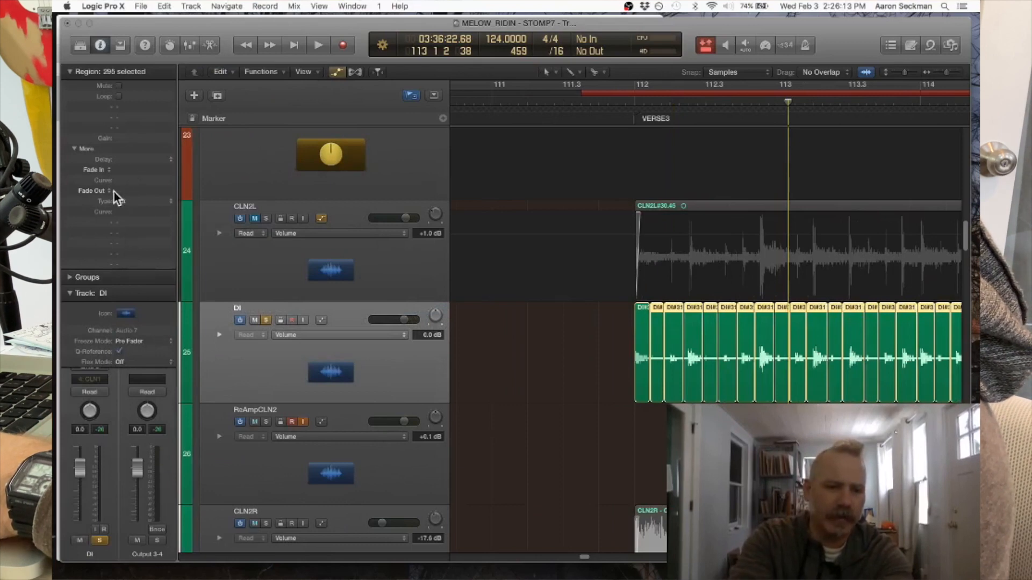
{"action": "left_click", "coordinate": [122, 205]}
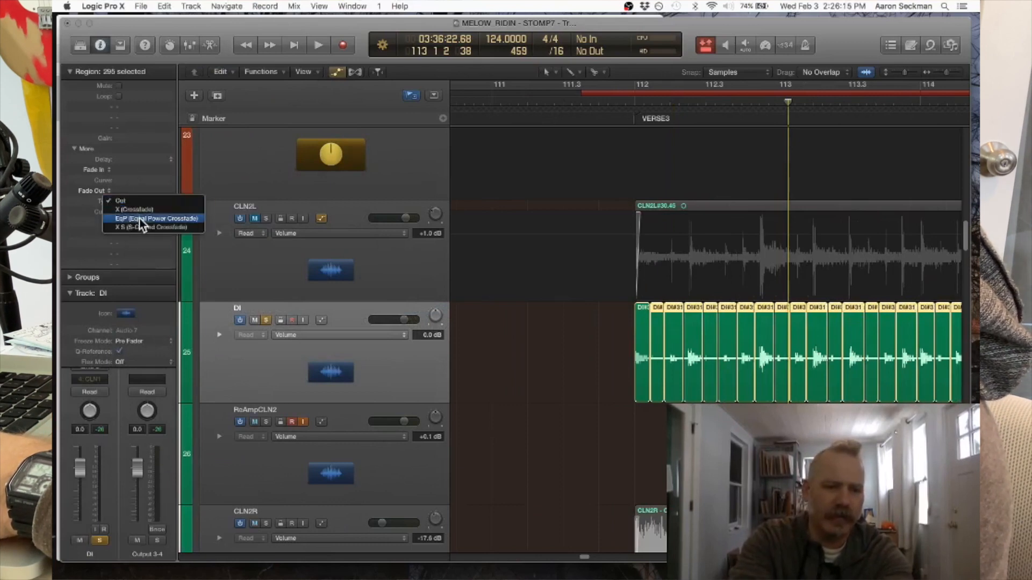
{"action": "left_click", "coordinate": [140, 218]}
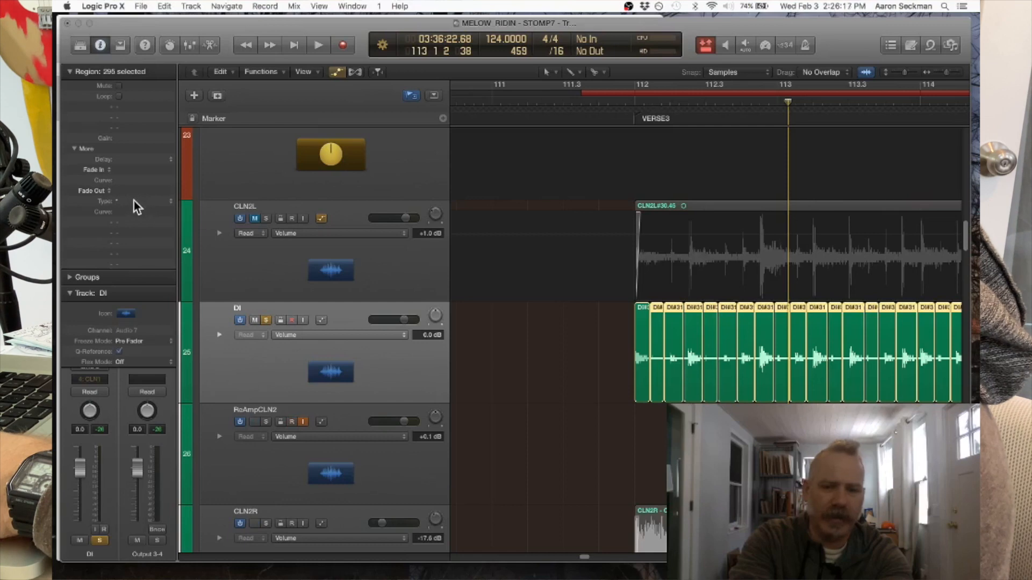
{"action": "left_click", "coordinate": [133, 201]}
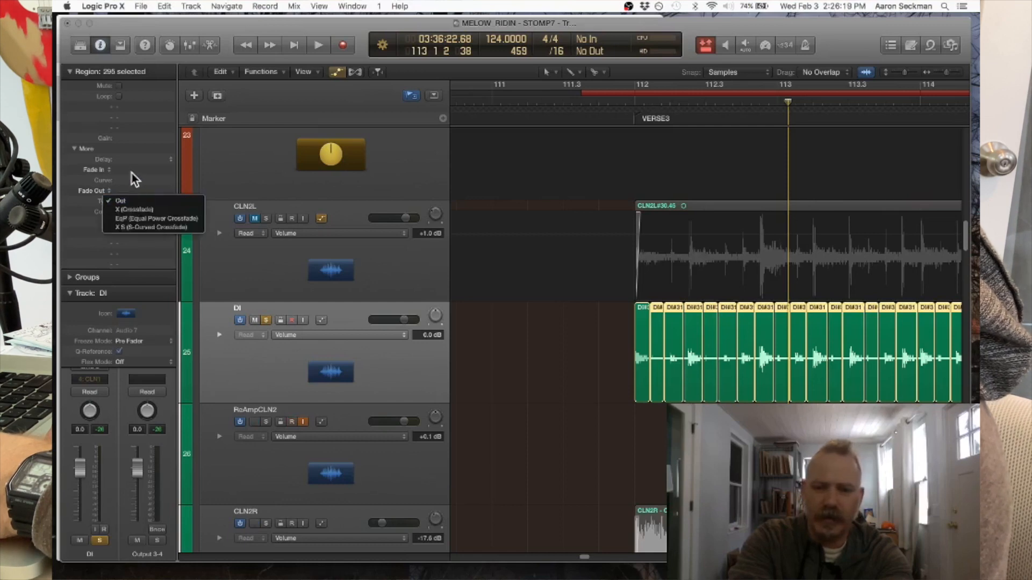
{"action": "left_click", "coordinate": [133, 193]}
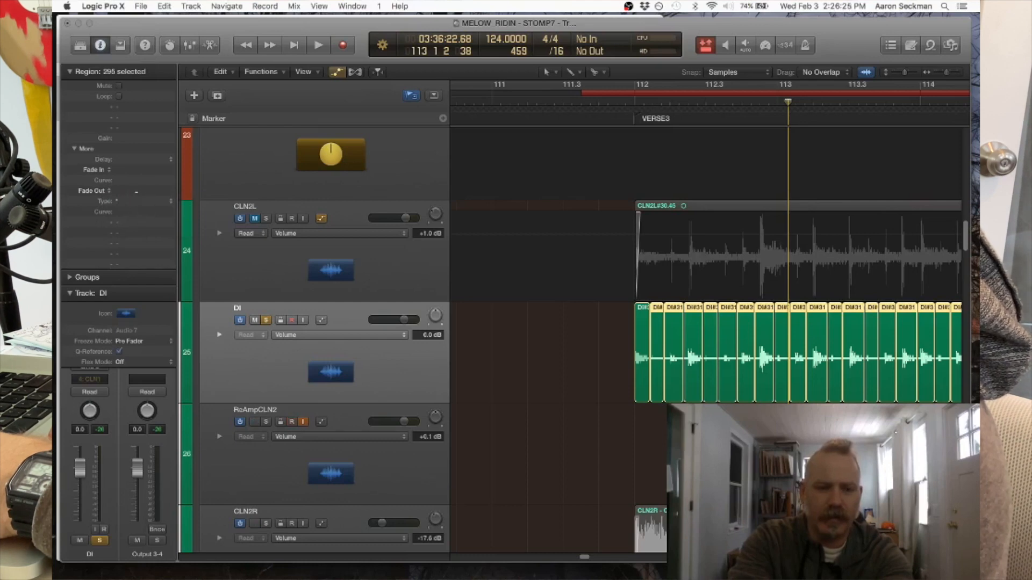
{"action": "left_click_drag", "start_coordinate": [137, 190], "coordinate": [137, 189]}
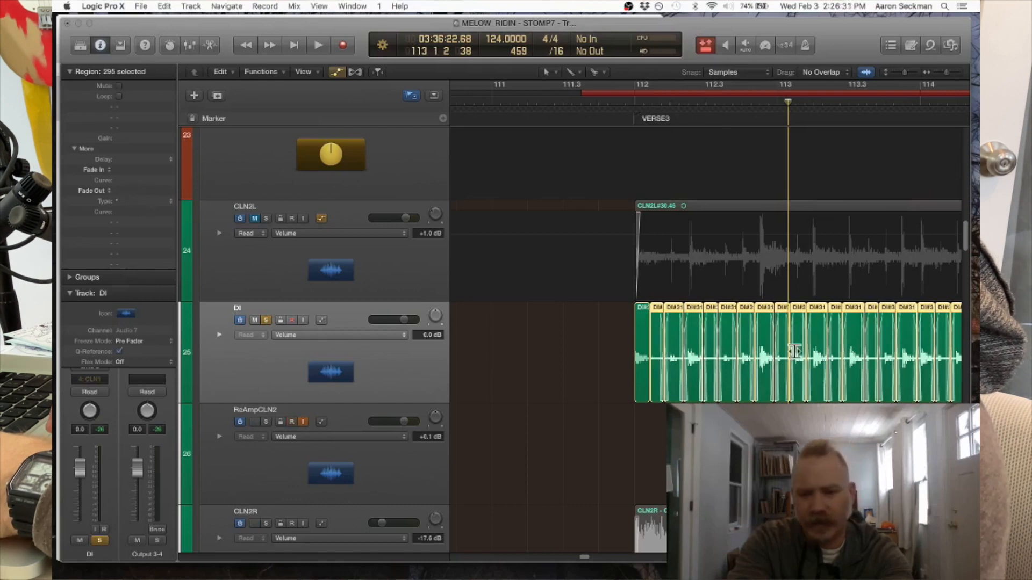
- Check the crossfades at the start of verse 3 and add a fade-out of 21 with type EqP to the first DI slice
{"action": "scroll", "coordinate": [794, 350], "scroll_direction": "up", "scroll_amount": 10}
{"action": "scroll", "coordinate": [794, 351], "scroll_direction": "right", "scroll_amount": 3}
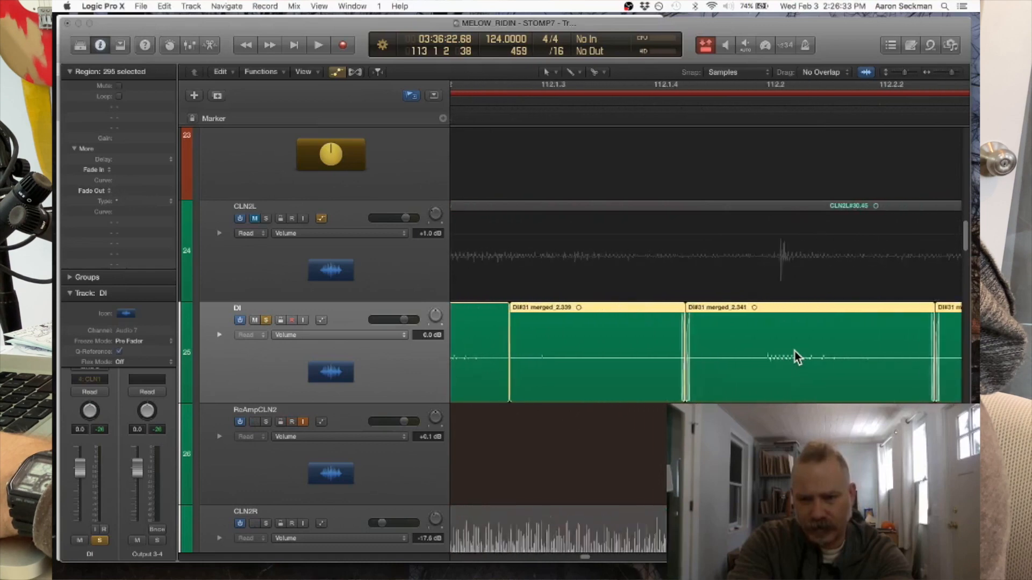
{"action": "scroll", "coordinate": [794, 351], "scroll_direction": "right", "scroll_amount": 1}
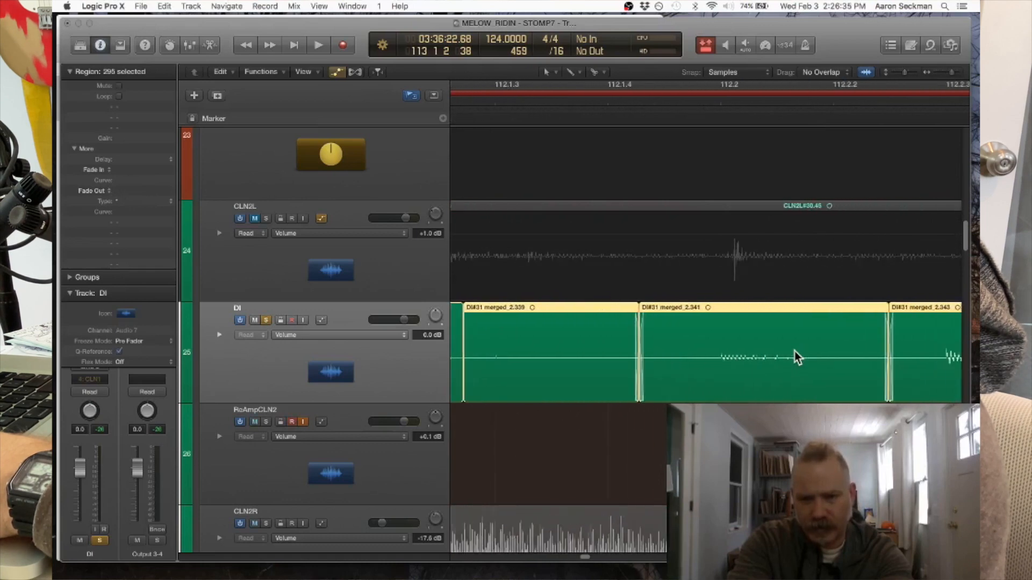
{"action": "scroll", "coordinate": [794, 351], "scroll_direction": "up", "scroll_amount": 5}
{"action": "scroll", "coordinate": [794, 350], "scroll_direction": "down", "scroll_amount": 8}
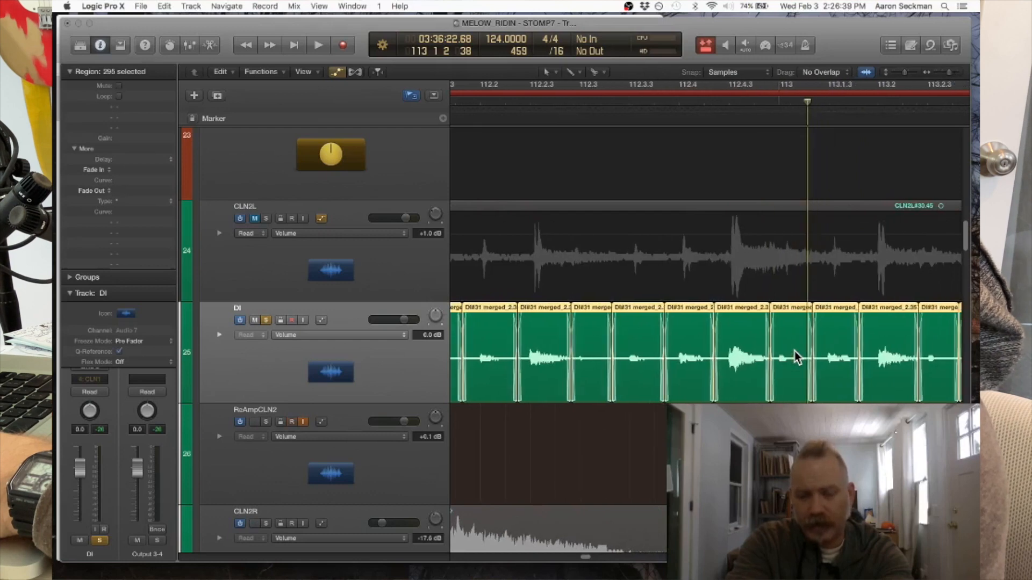
{"action": "scroll", "coordinate": [794, 350], "scroll_direction": "left", "scroll_amount": 5}
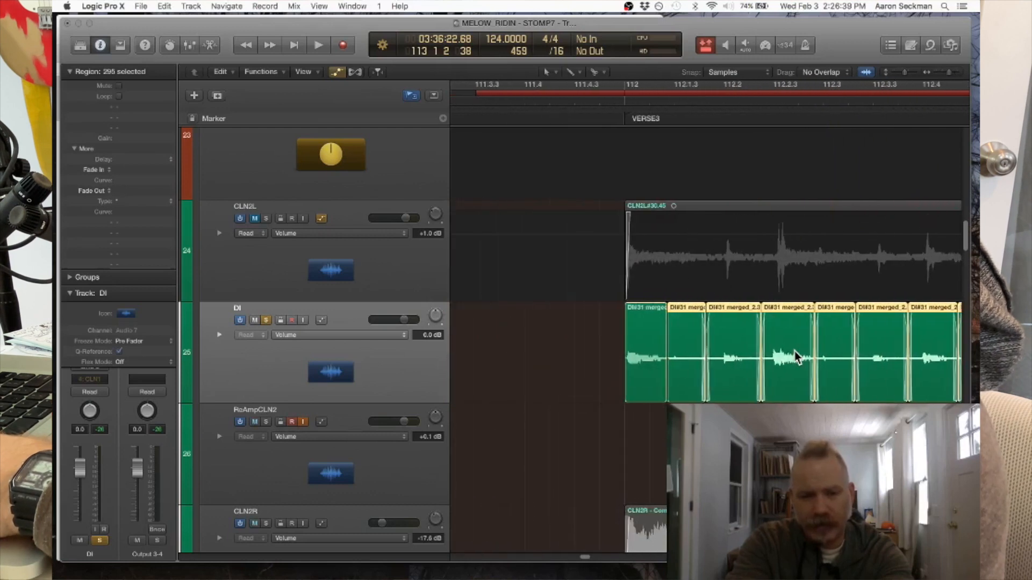
{"action": "left_click", "coordinate": [664, 311]}
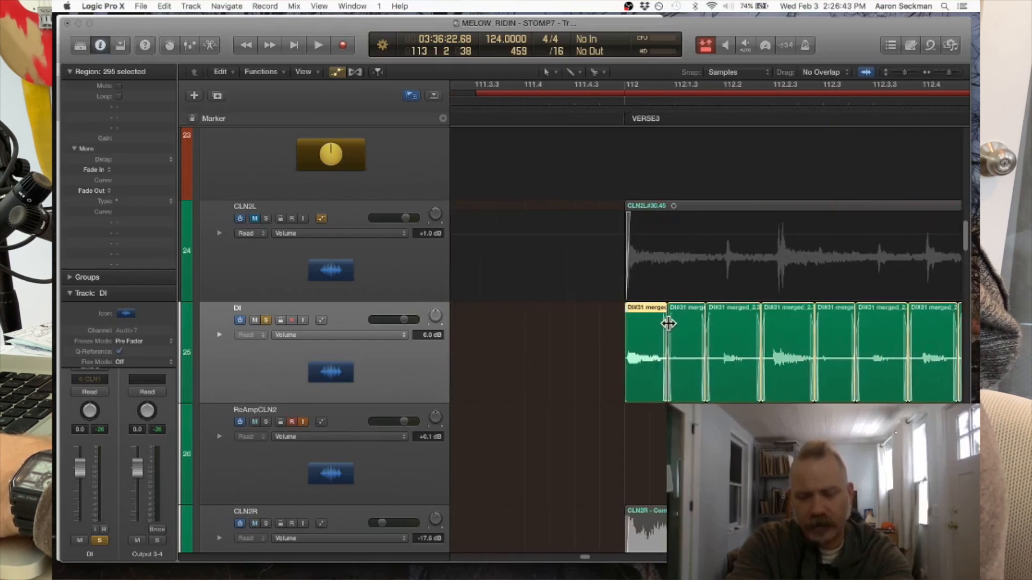
- Examine the crossfades between the DI slices through to the end of the chorus near bar 149
{"action": "scroll", "coordinate": [669, 325], "scroll_direction": "down", "scroll_amount": 10}
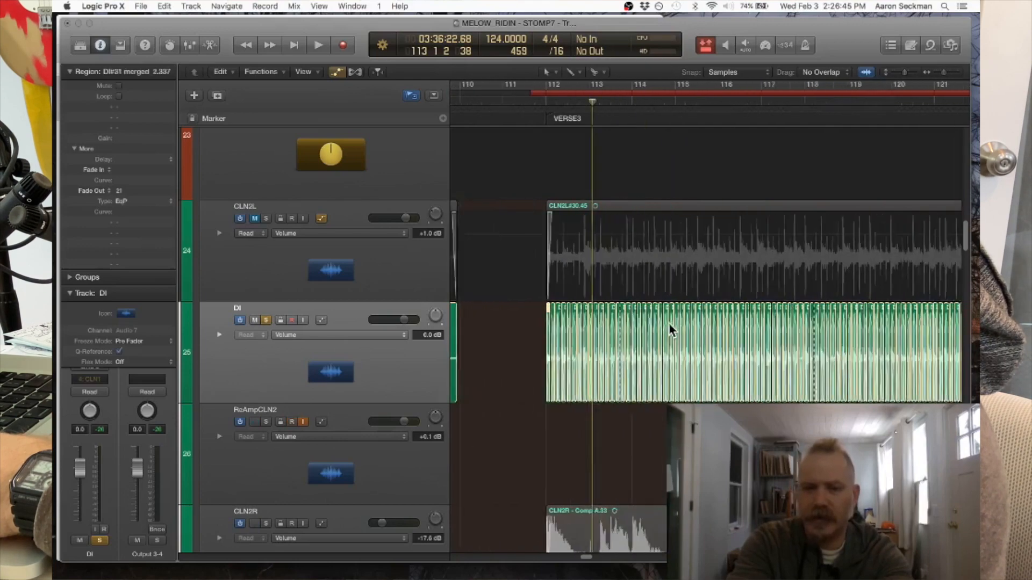
{"action": "scroll", "coordinate": [670, 328], "scroll_direction": "right", "scroll_amount": 15}
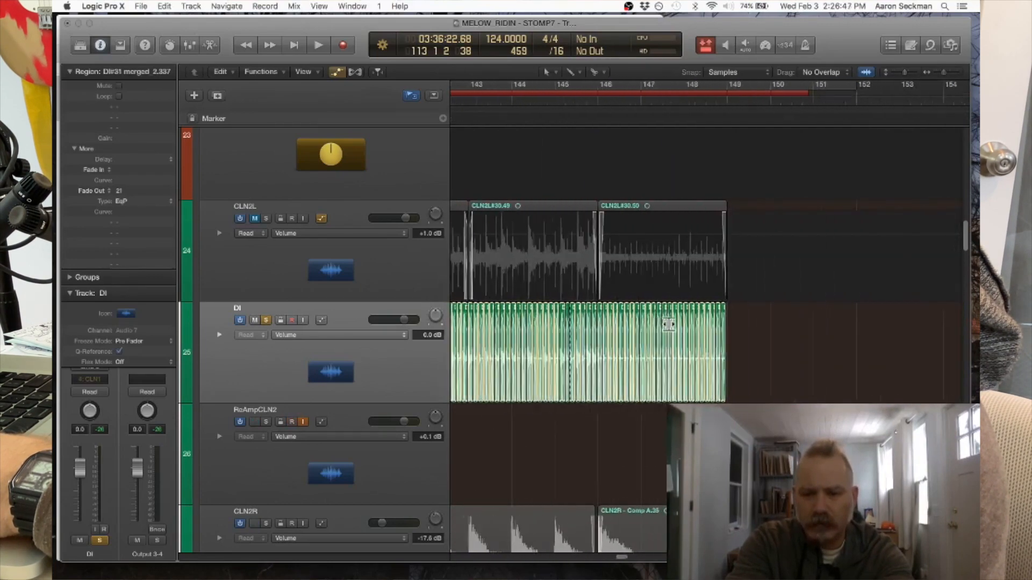
{"action": "scroll", "coordinate": [670, 329], "scroll_direction": "up", "scroll_amount": 10}
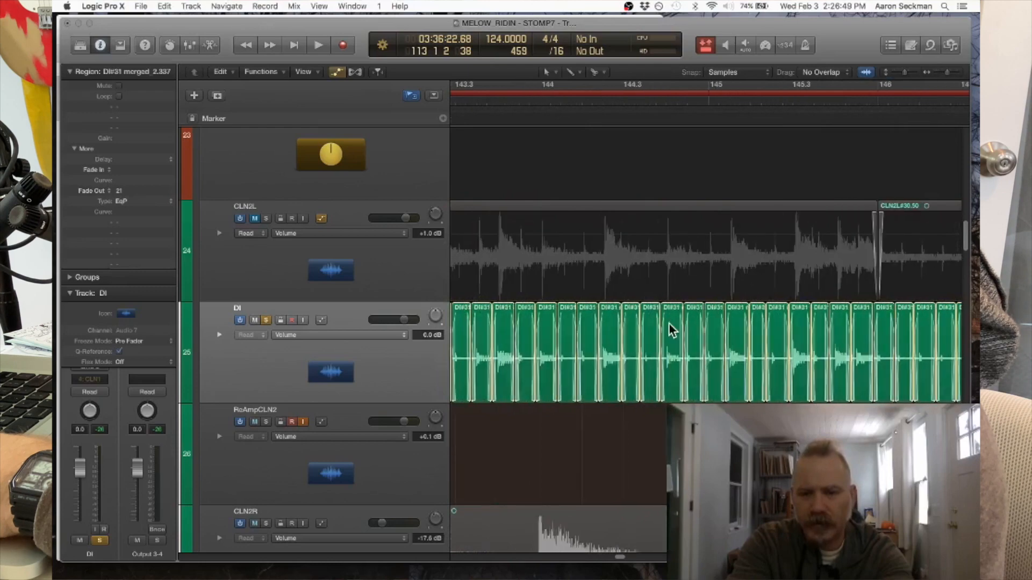
{"action": "scroll", "coordinate": [669, 324], "scroll_direction": "up", "scroll_amount": 10}
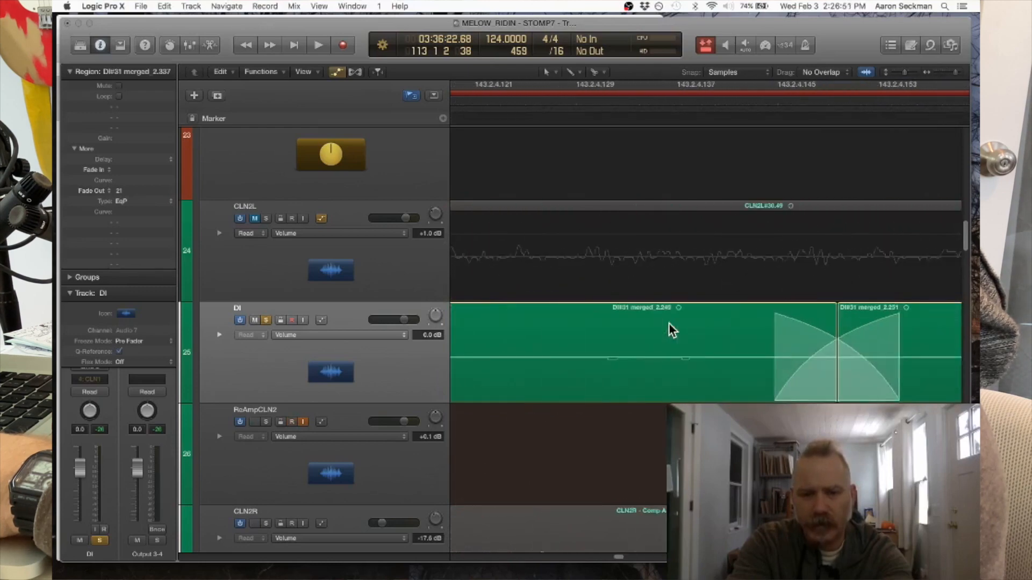
{"action": "scroll", "coordinate": [669, 324], "scroll_direction": "down", "scroll_amount": 15}
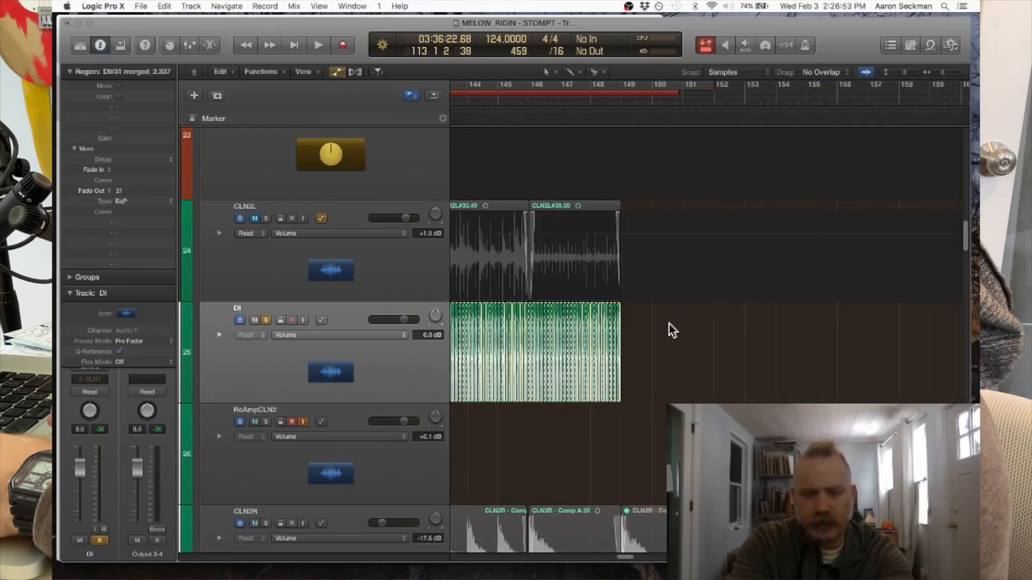
- Play the DI track from bar 111, hide the inspector, and follow the crossfaded slices through verse 3
{"action": "scroll", "coordinate": [669, 324], "scroll_direction": "up", "scroll_amount": 15}
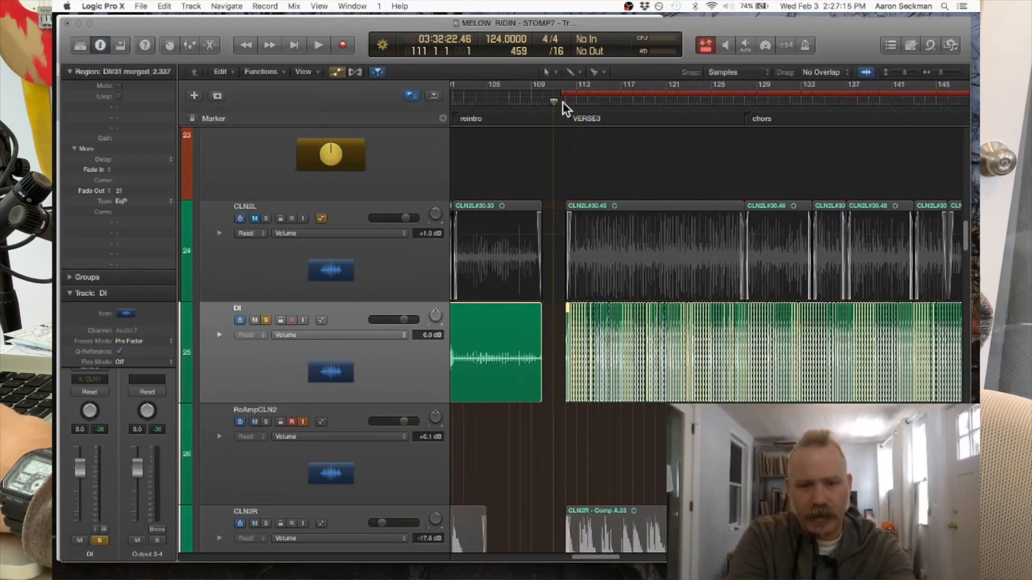
{"action": "key", "text": "space"}
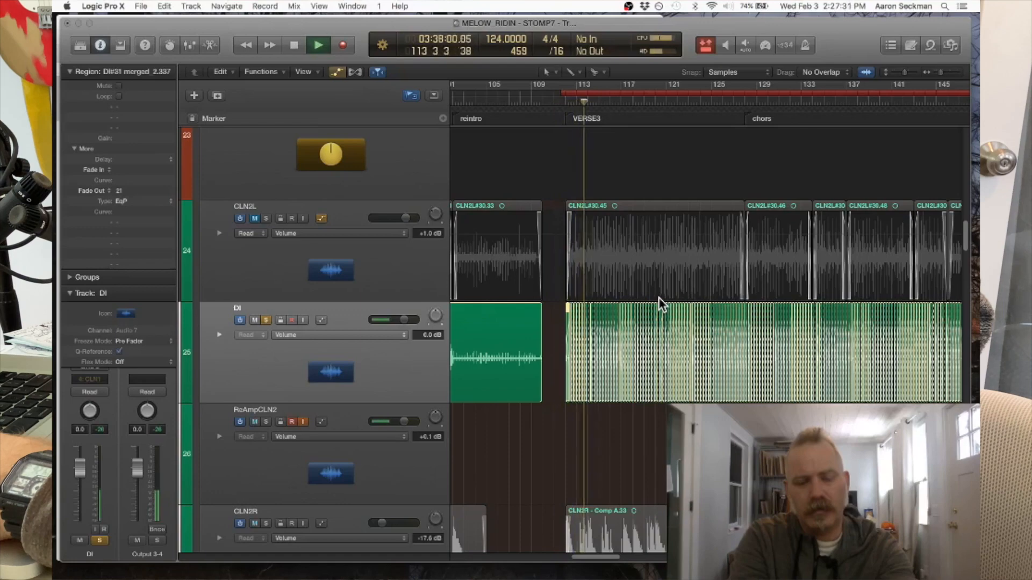
{"action": "key", "text": "super+Right"}
{"action": "key", "text": "super+Right"}
{"action": "key", "text": "super+Right"}
{"action": "key", "text": "super+Right"}
{"action": "key", "text": "super+Right"}
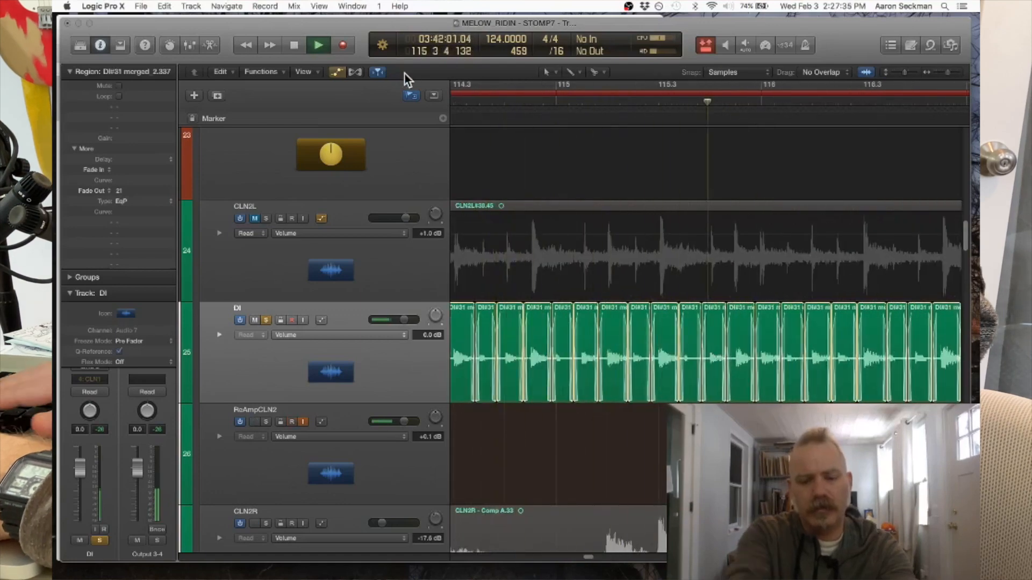
{"action": "key", "text": "i"}
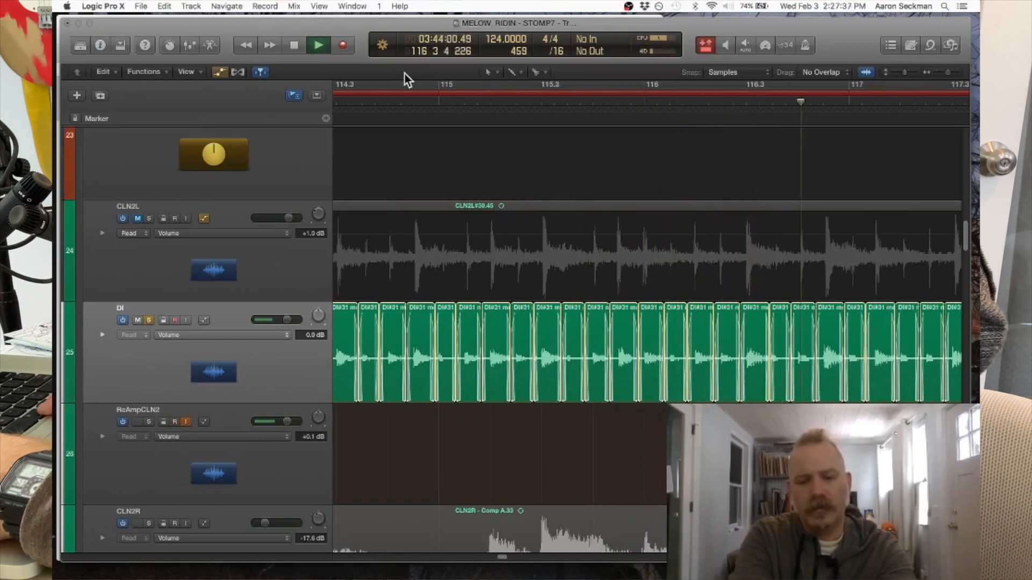
{"action": "key", "text": "super+Down"}
{"action": "key", "text": "super+Down"}
{"action": "key", "text": "super+Down"}
{"action": "key", "text": "super+Down"}
{"action": "key", "text": "super+Down"}
{"action": "key", "text": "super+Down"}
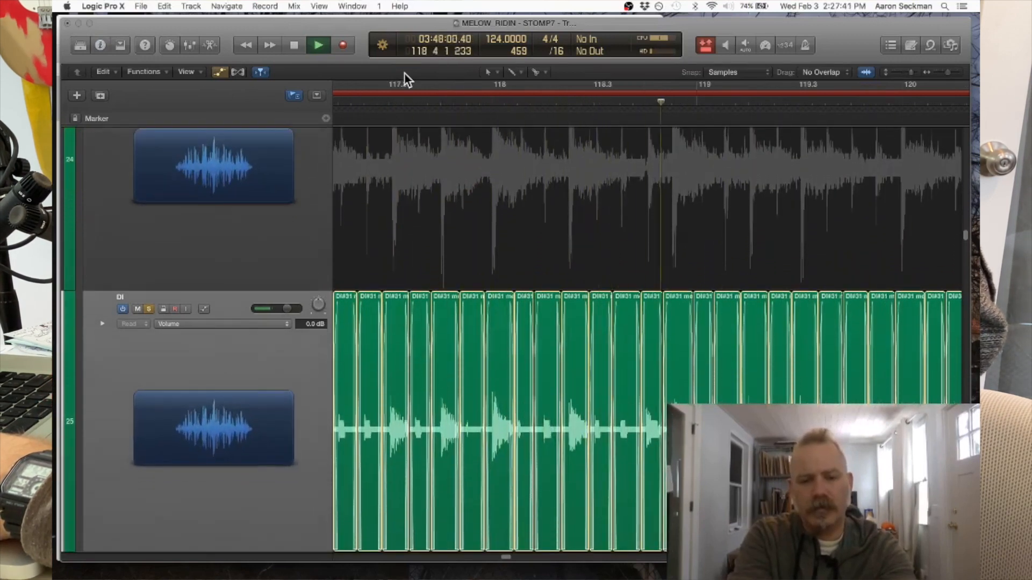
{"action": "scroll", "coordinate": [480, 203], "scroll_direction": "down", "scroll_amount": 4}
{"action": "scroll", "coordinate": [480, 203], "scroll_direction": "down", "scroll_amount": 1}
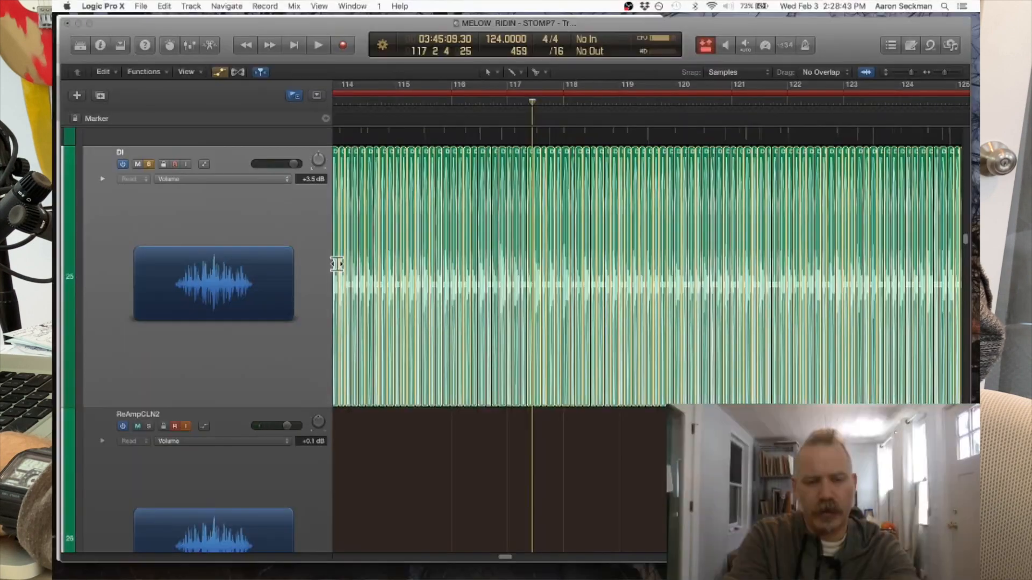
- Place the playhead at bar 111 beat 3, just before verse 3, and show the whole DI track
{"action": "scroll", "coordinate": [336, 264], "scroll_direction": "left", "scroll_amount": 5}
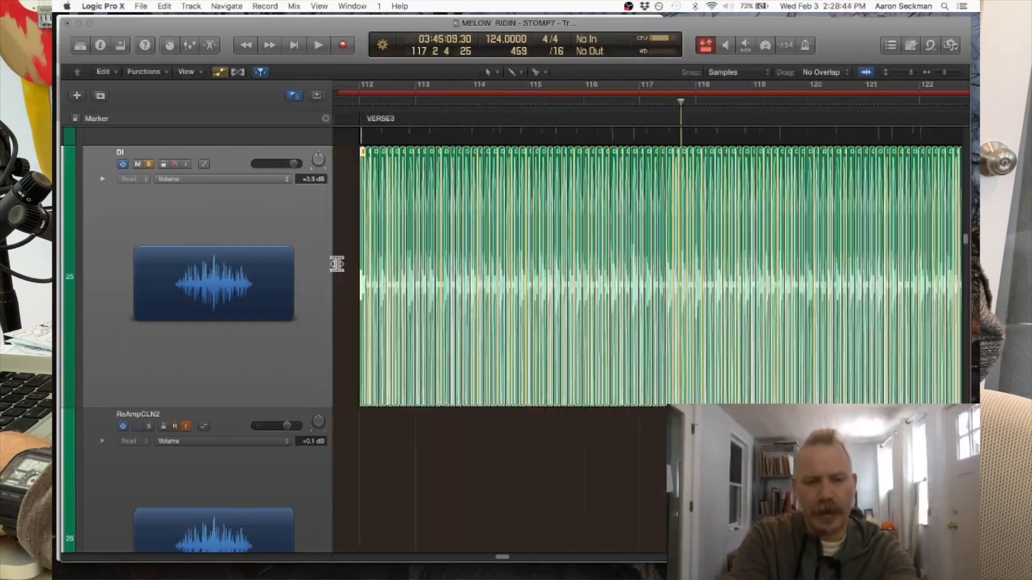
{"action": "left_click", "coordinate": [344, 100]}
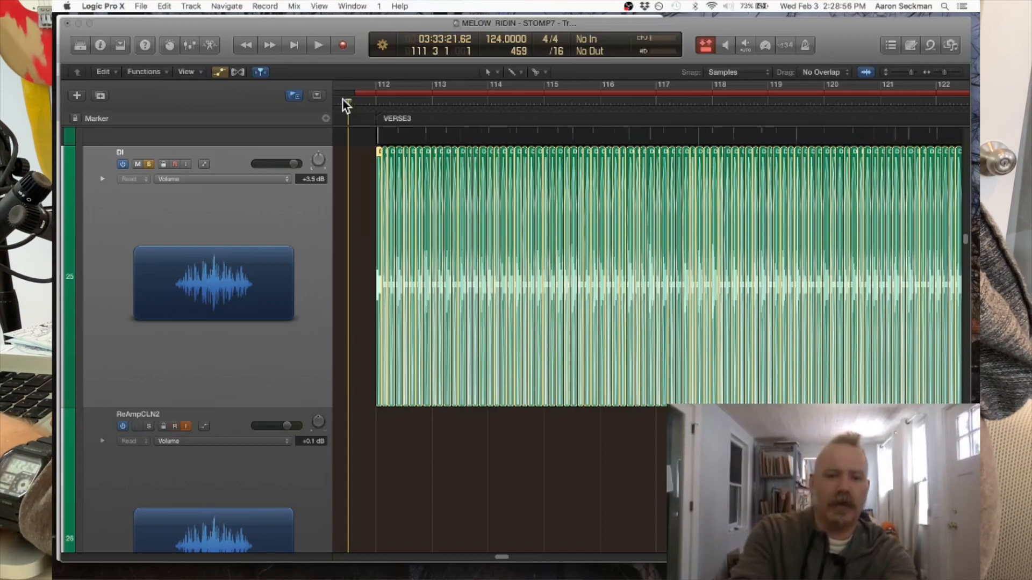
{"action": "key", "text": "z"}
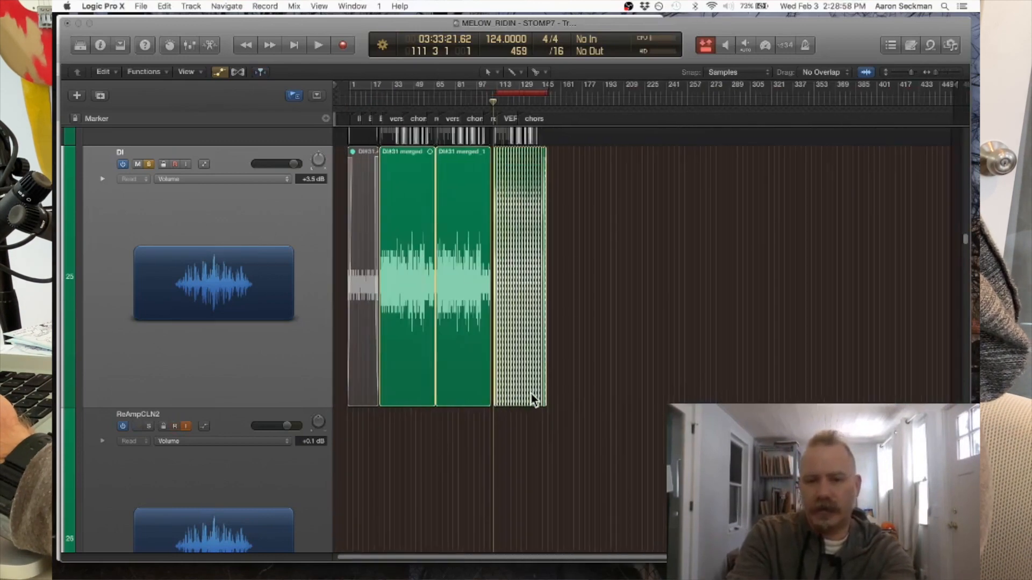